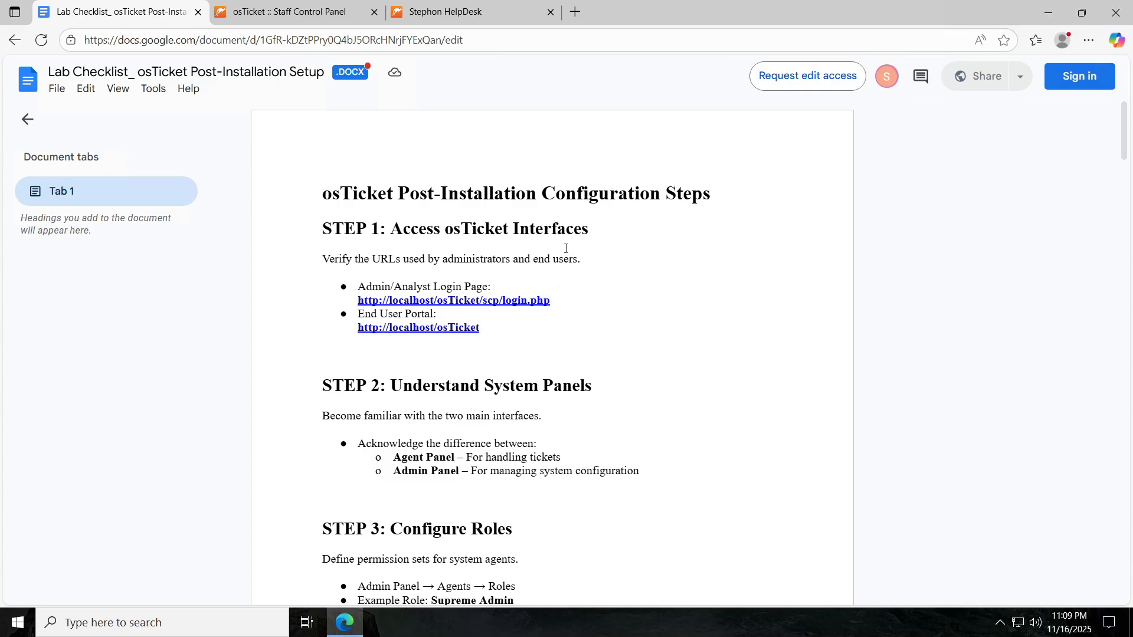
Leave the checklist and switch to the osTicket staff panel's Open tickets list with one ticket.
scroll(413, 329, down, 3)
scroll(476, 255, up, 3)
click(295, 21)
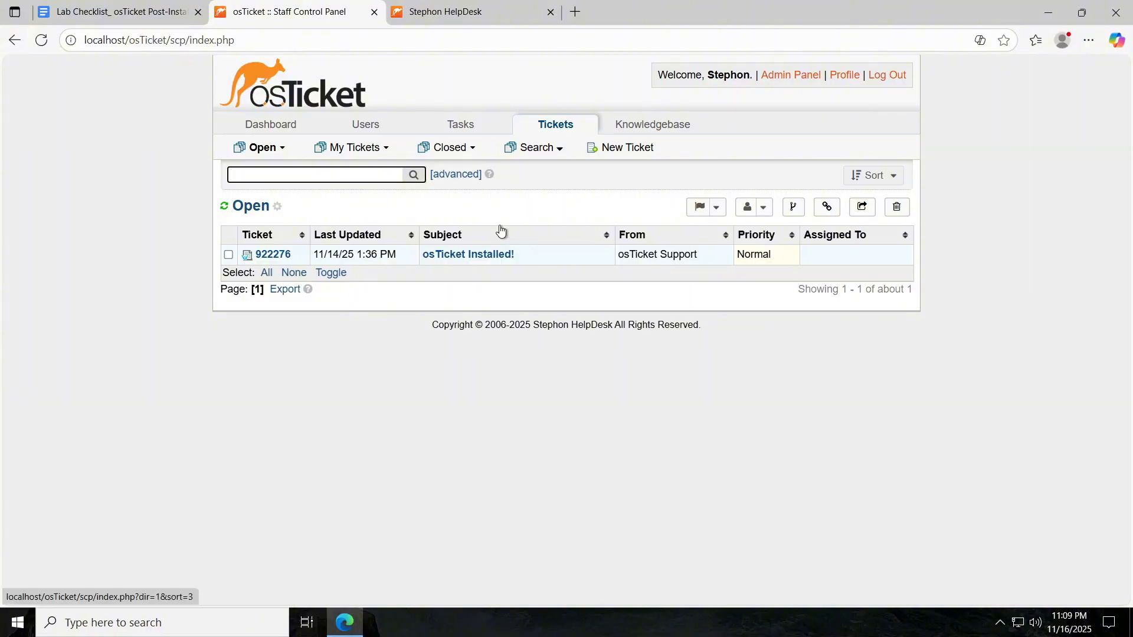
Glance at the end-user Support Center home page, then return to the Lab Checklist document.
click(494, 16)
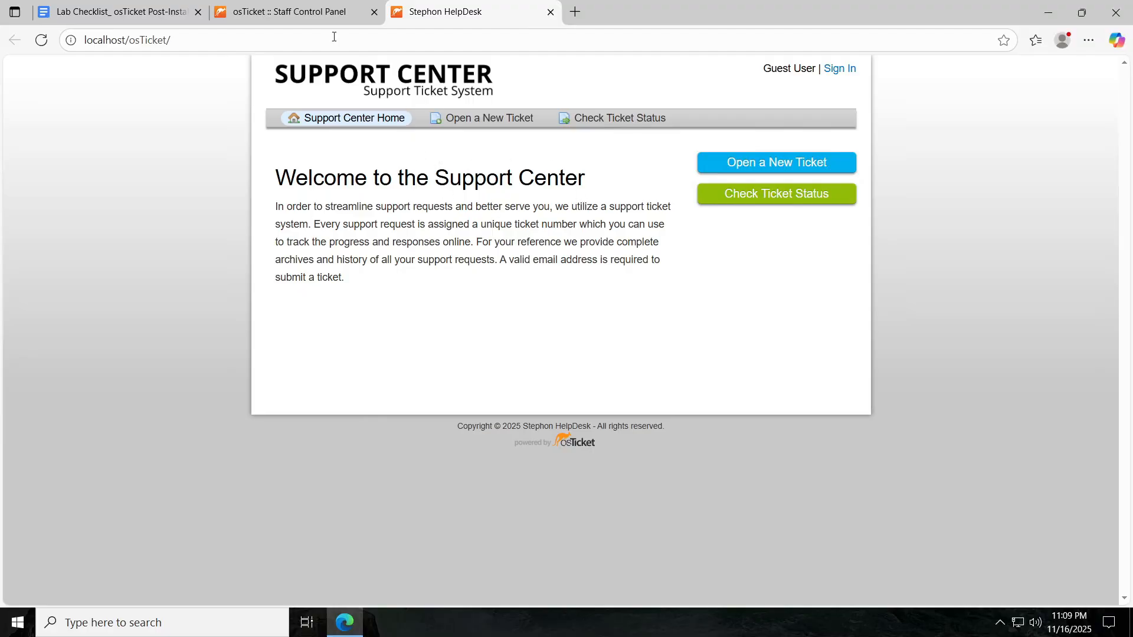
click(303, 17)
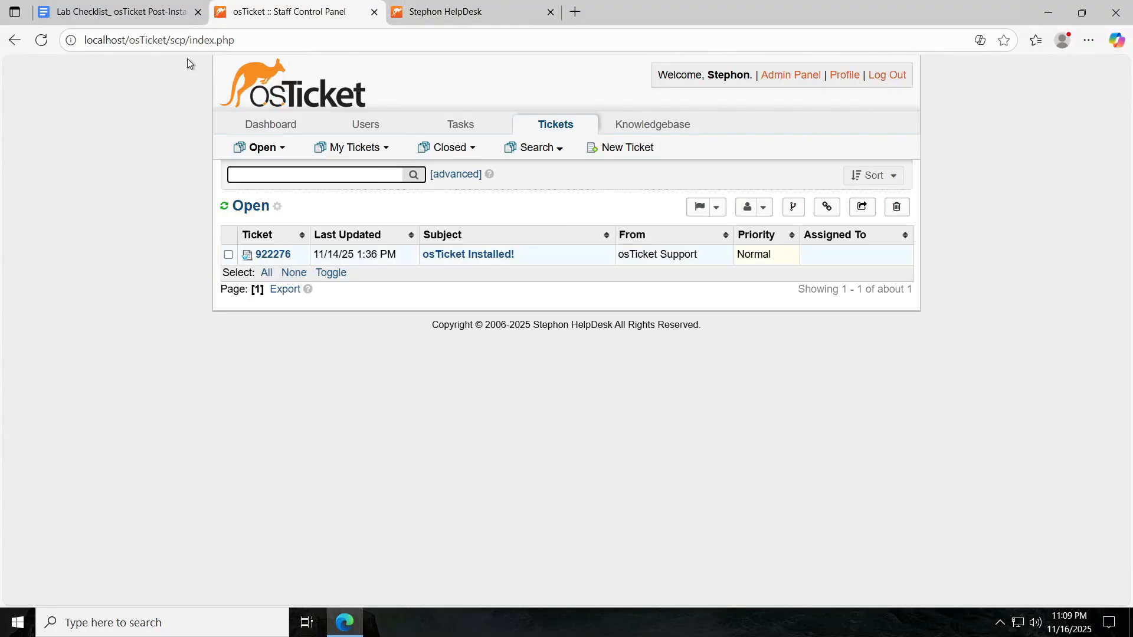
click(105, 12)
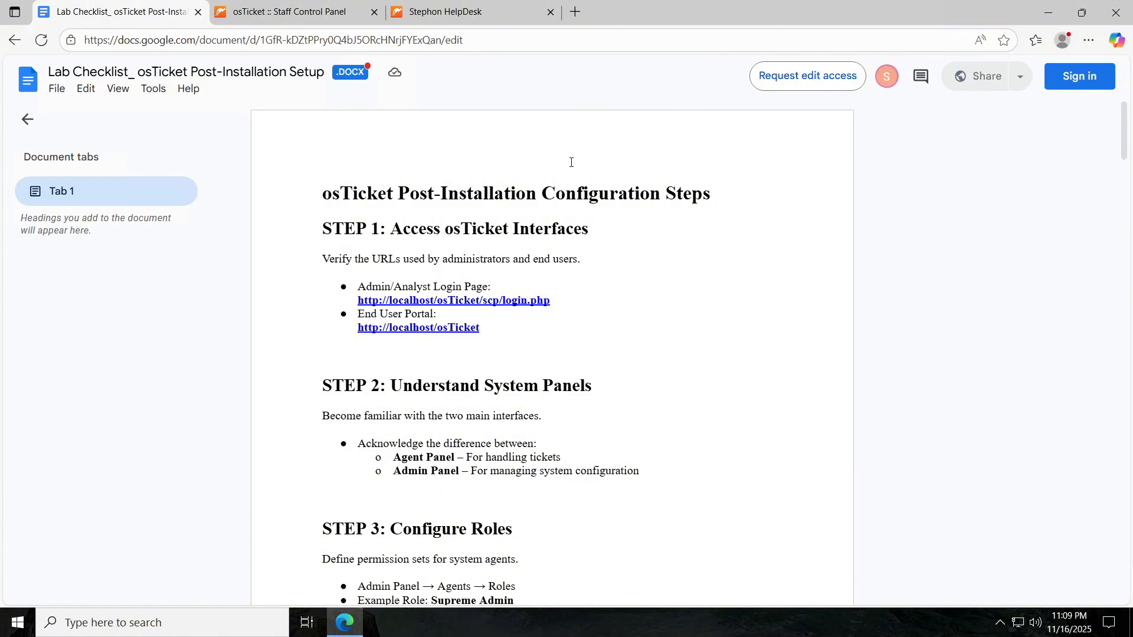
Read checklist Steps 2–5 on system panels, roles and departments, then return to osTicket's Open tickets.
scroll(604, 148, down, 3)
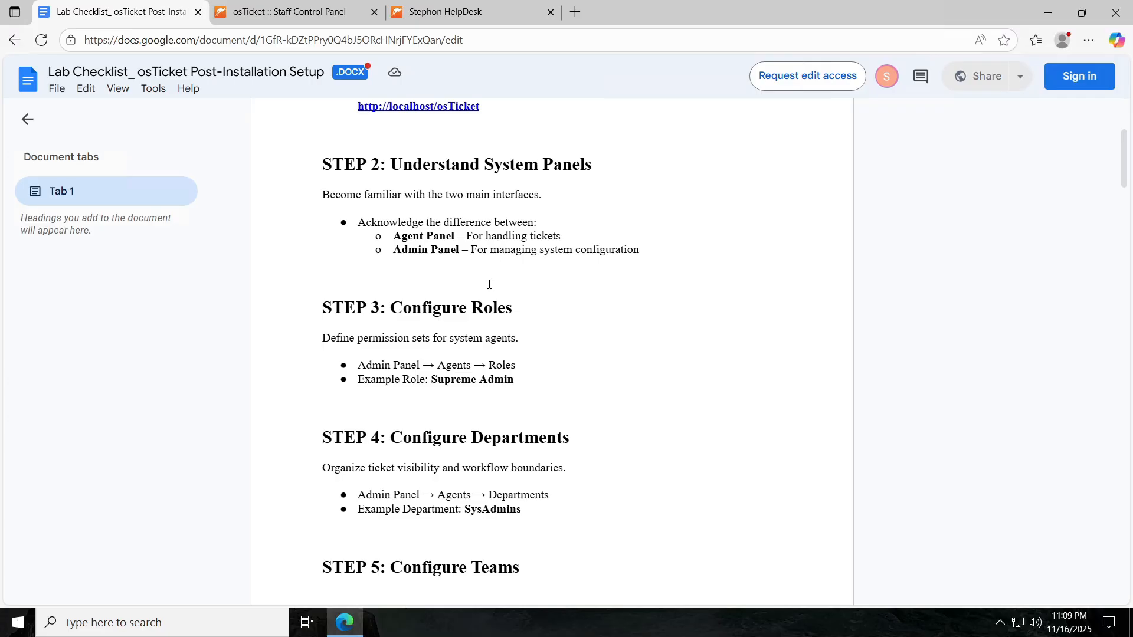
click(328, 12)
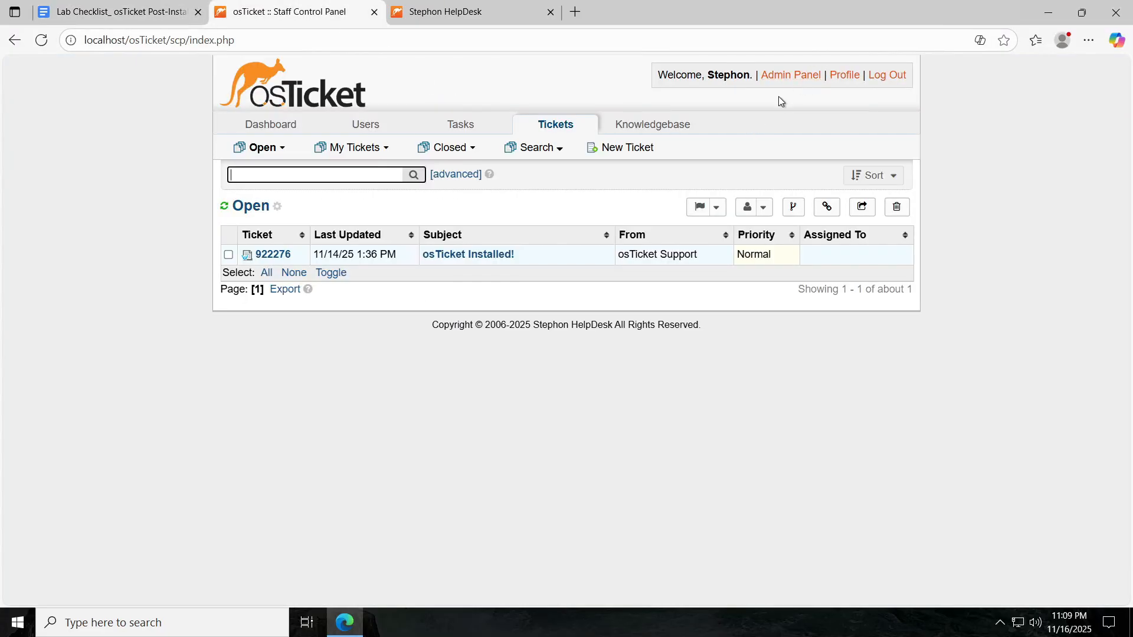
click(784, 80)
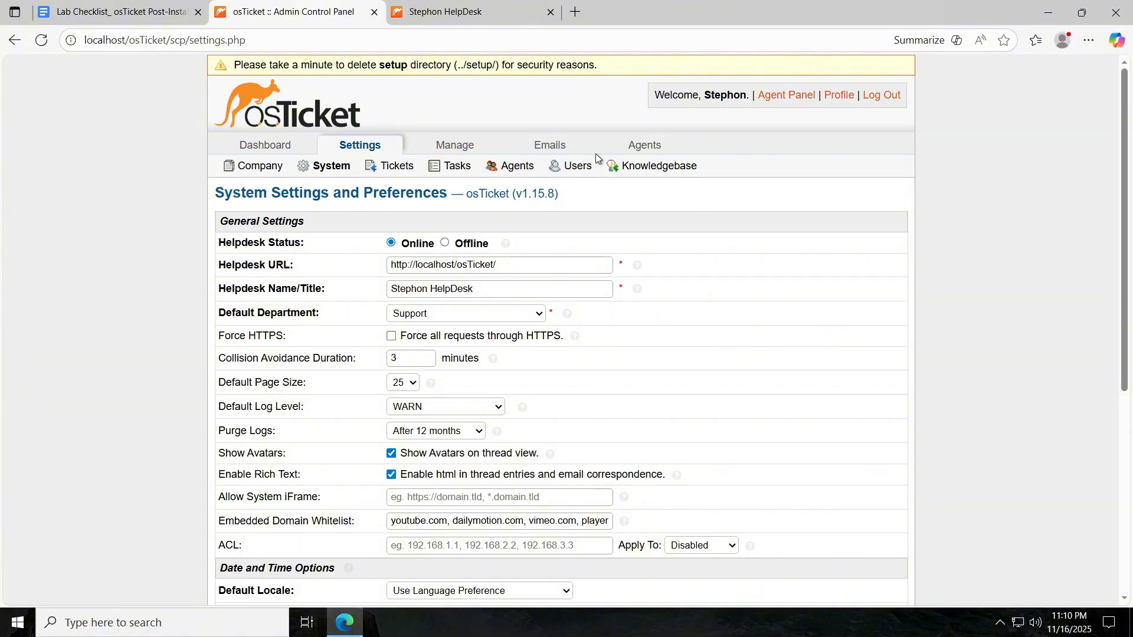
click(788, 96)
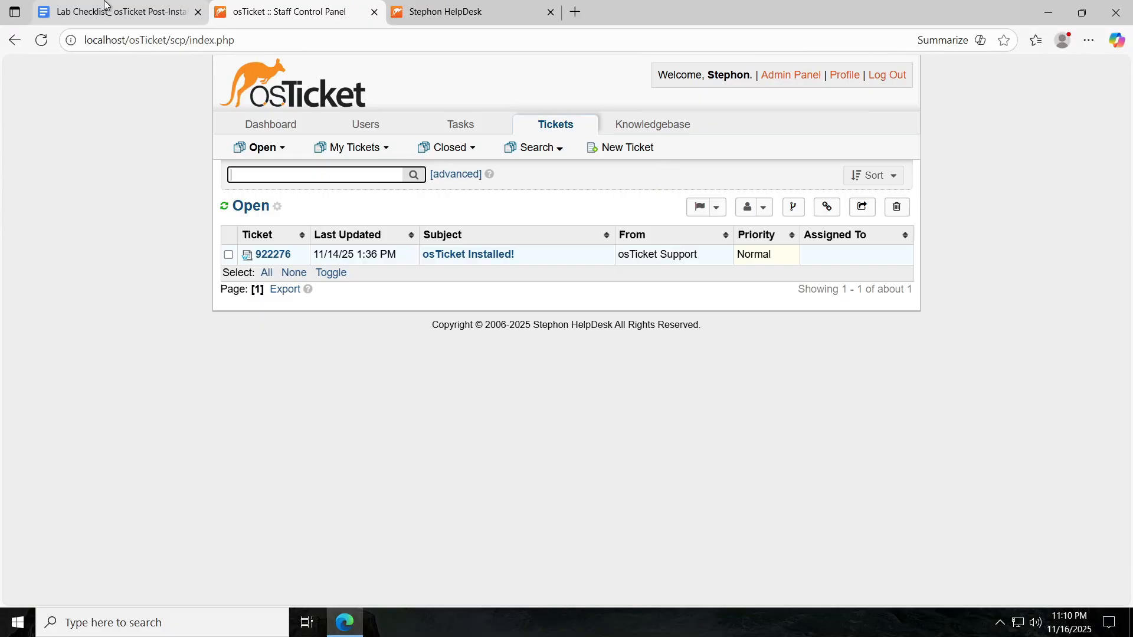
Bring up the Lab Checklist at Step 3 Configure Roles through Step 5 Configure Teams.
click(125, 14)
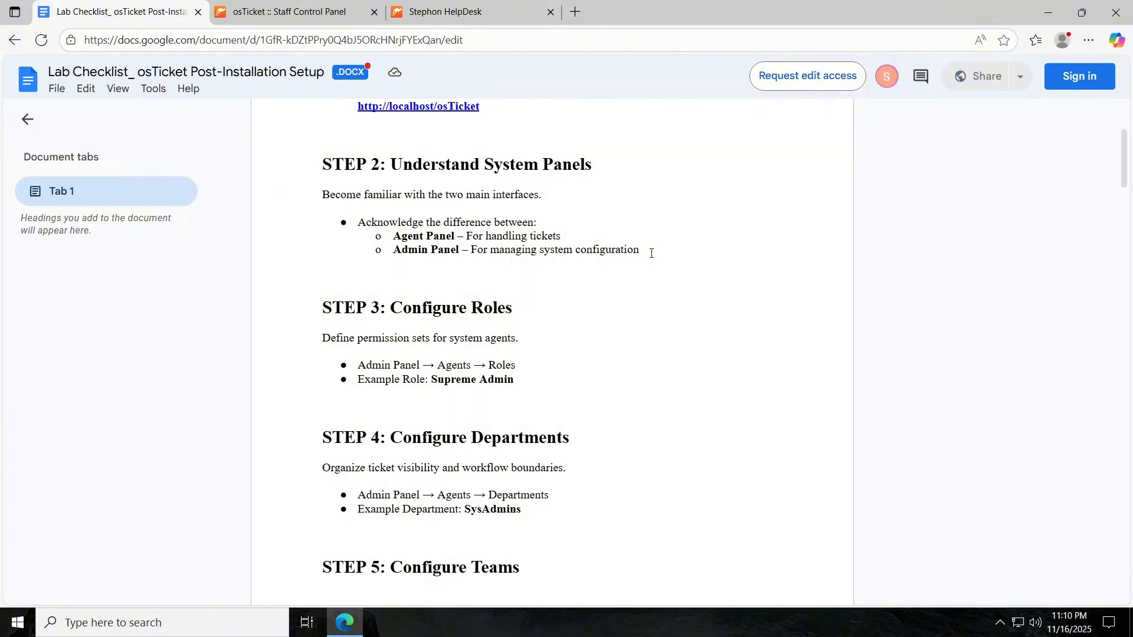
scroll(652, 253, down, 3)
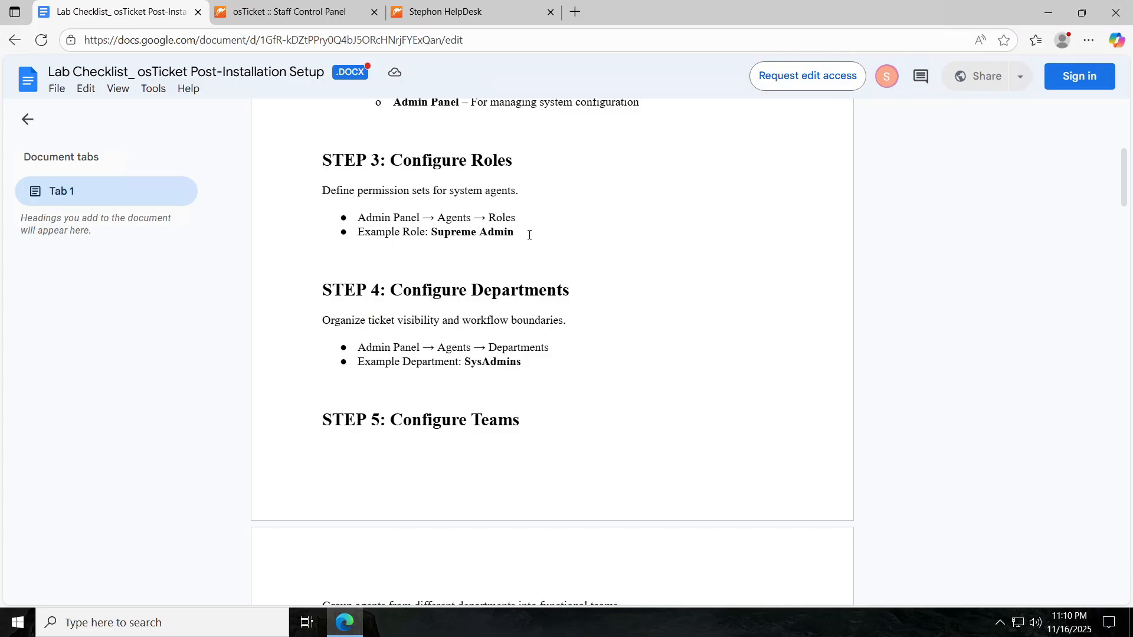
Open the admin Roles list and review the Limited Access role's permissions.
click(321, 12)
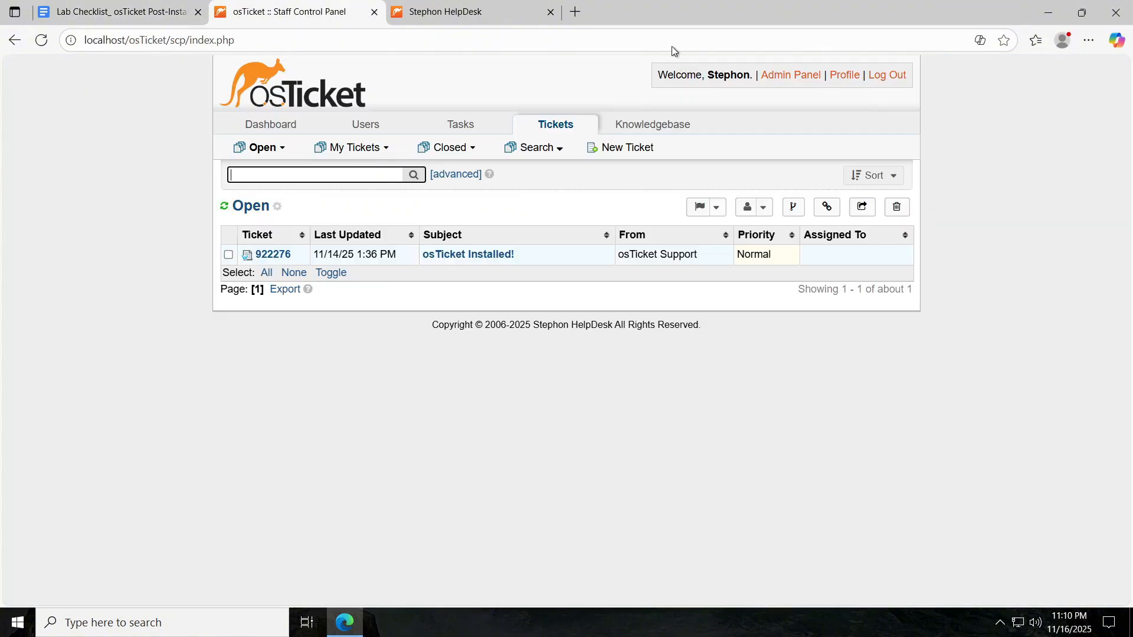
click(791, 76)
click(366, 169)
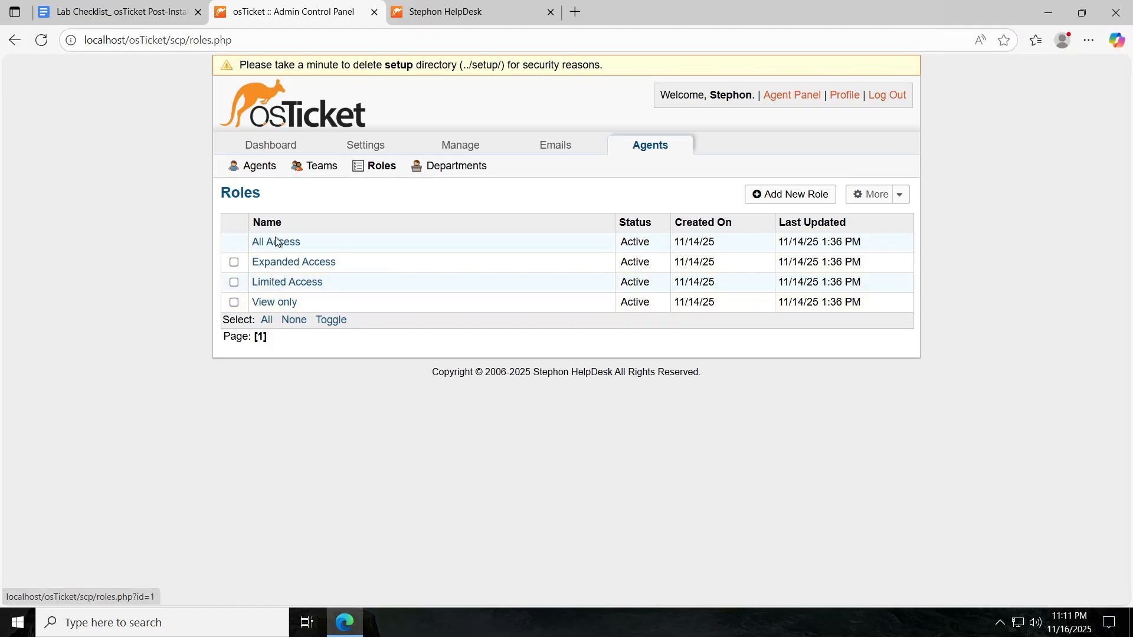
click(299, 283)
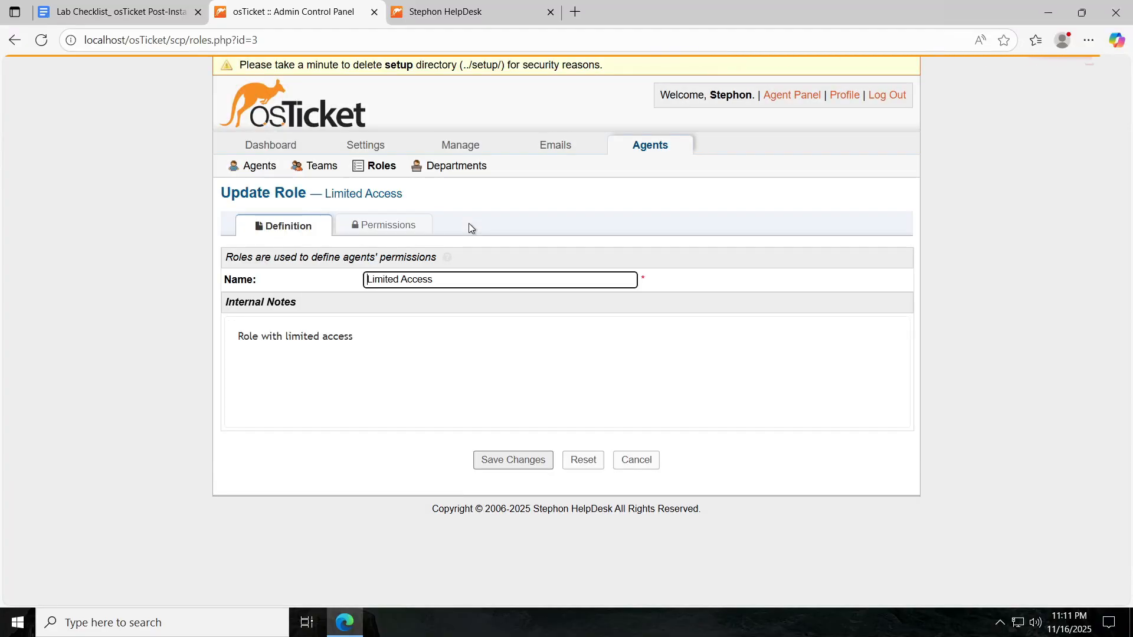
click(420, 227)
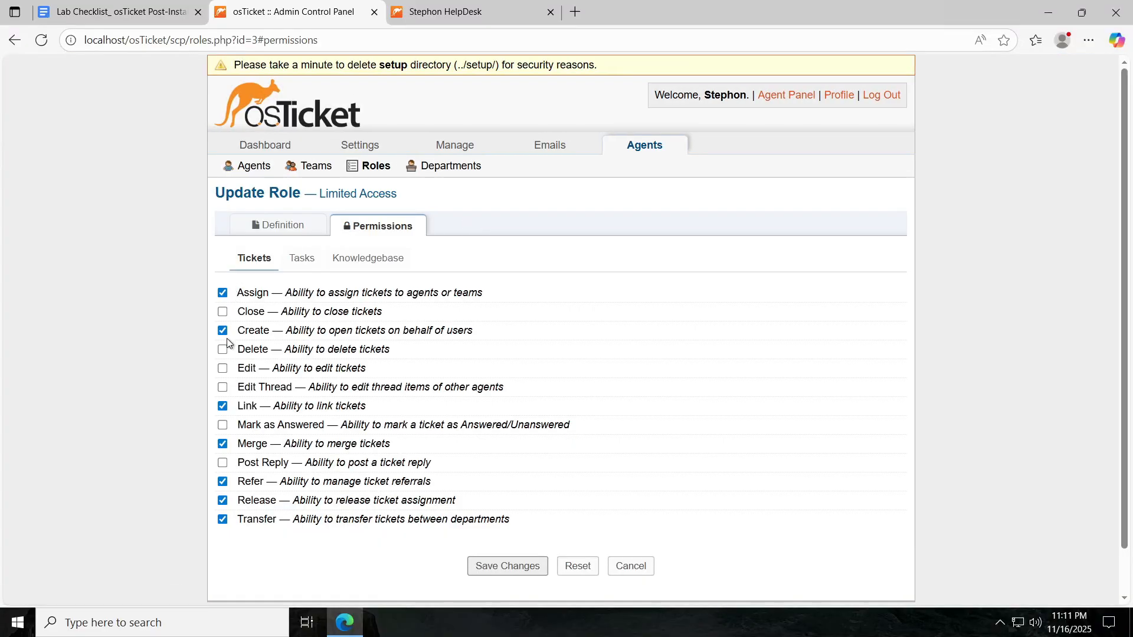
Review the All Access role's permissions, then begin adding a new role.
click(376, 166)
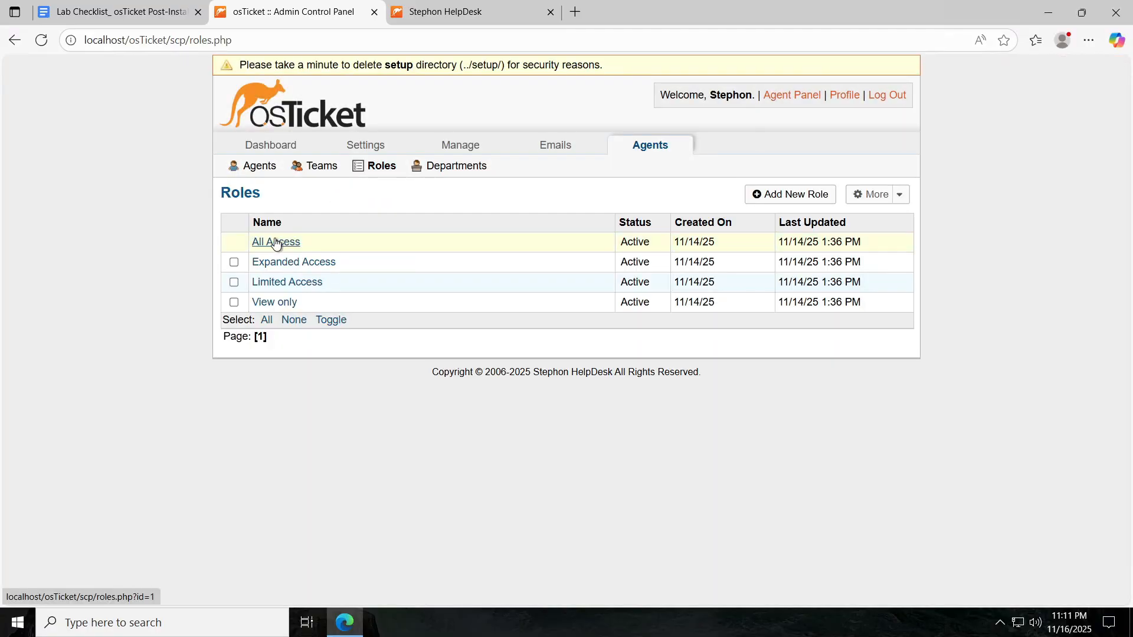
click(276, 243)
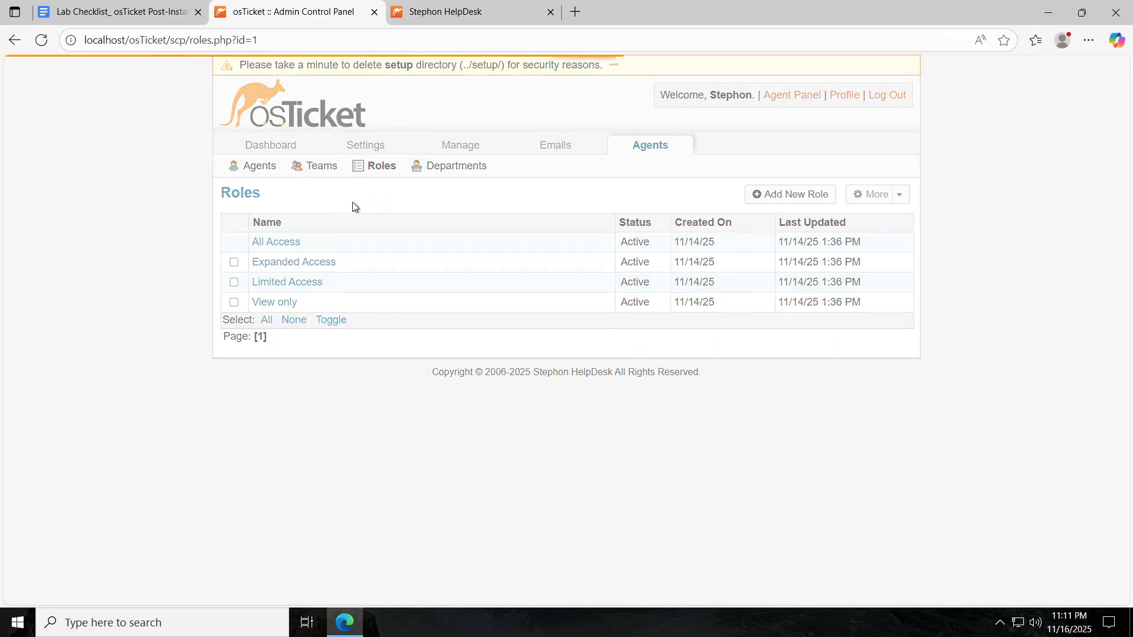
click(379, 224)
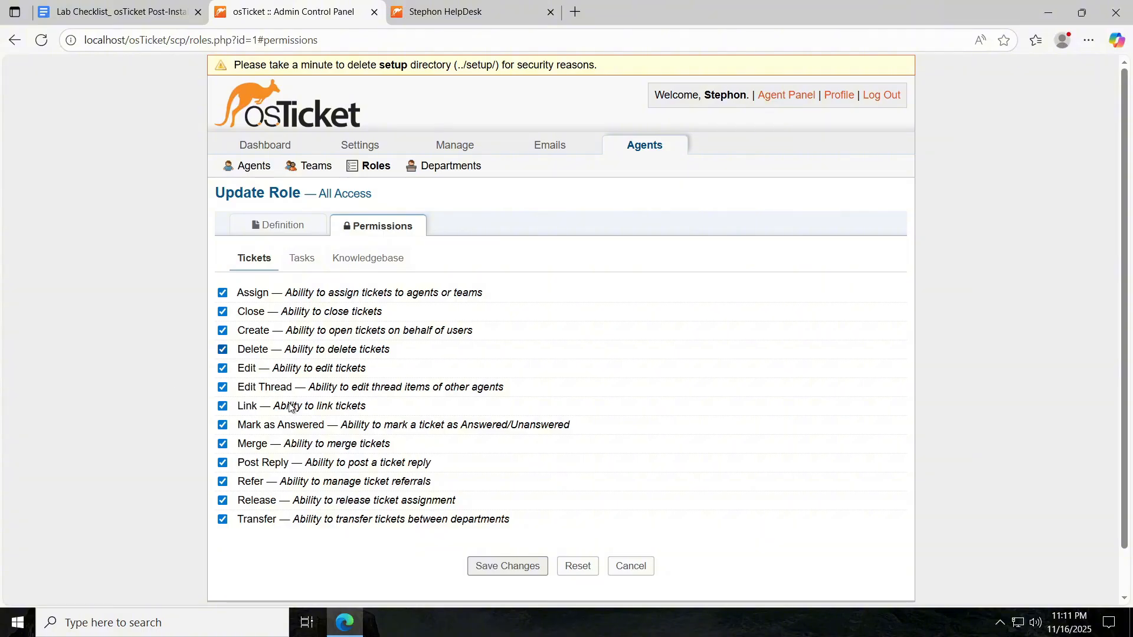
click(352, 167)
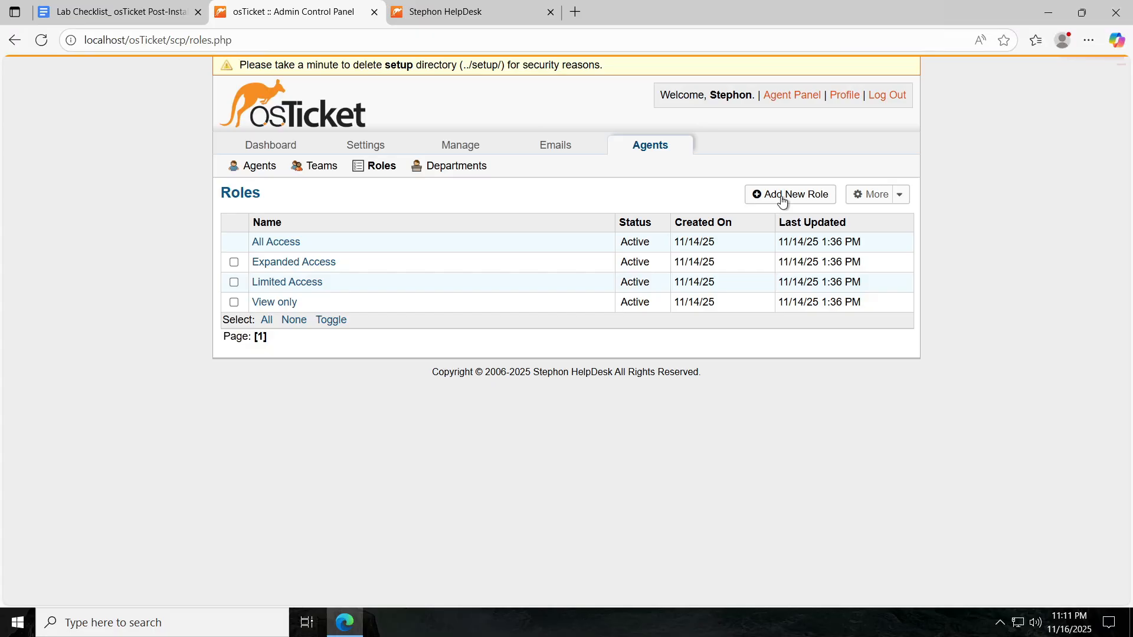
click(777, 201)
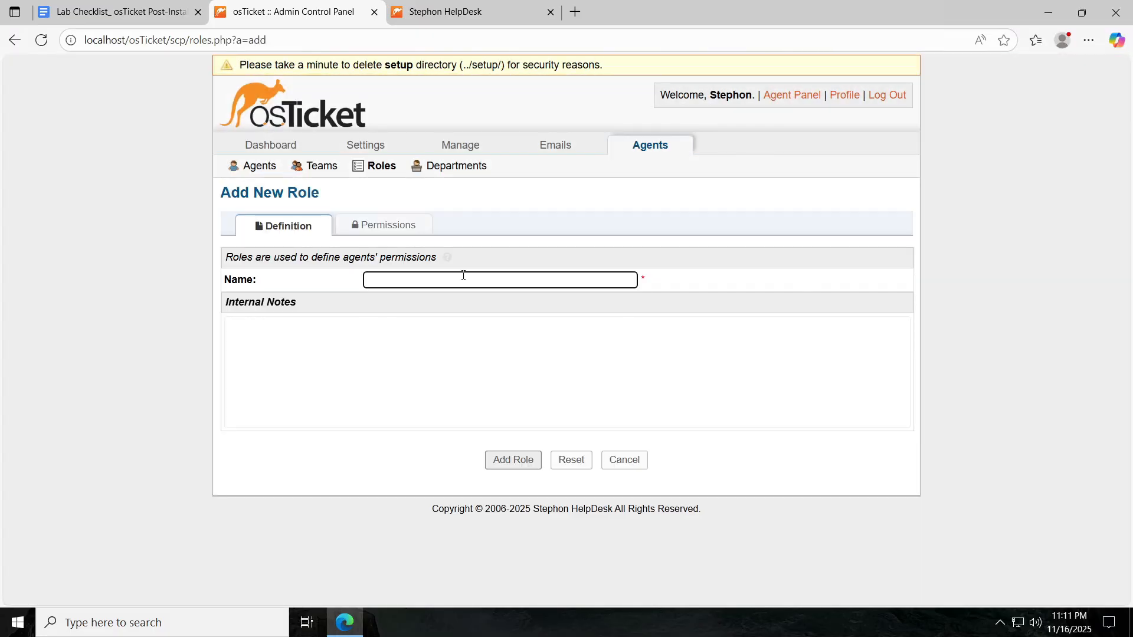
Name the new role Supreme Admin and grant every ticket permission, from assign through transfer.
click(463, 275)
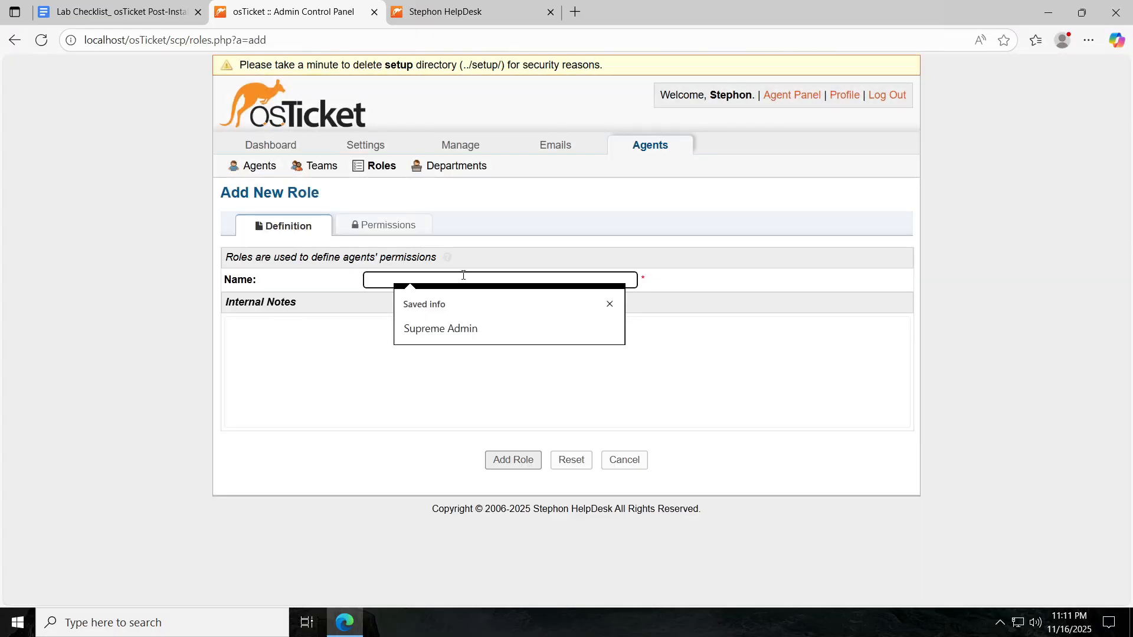
click(508, 325)
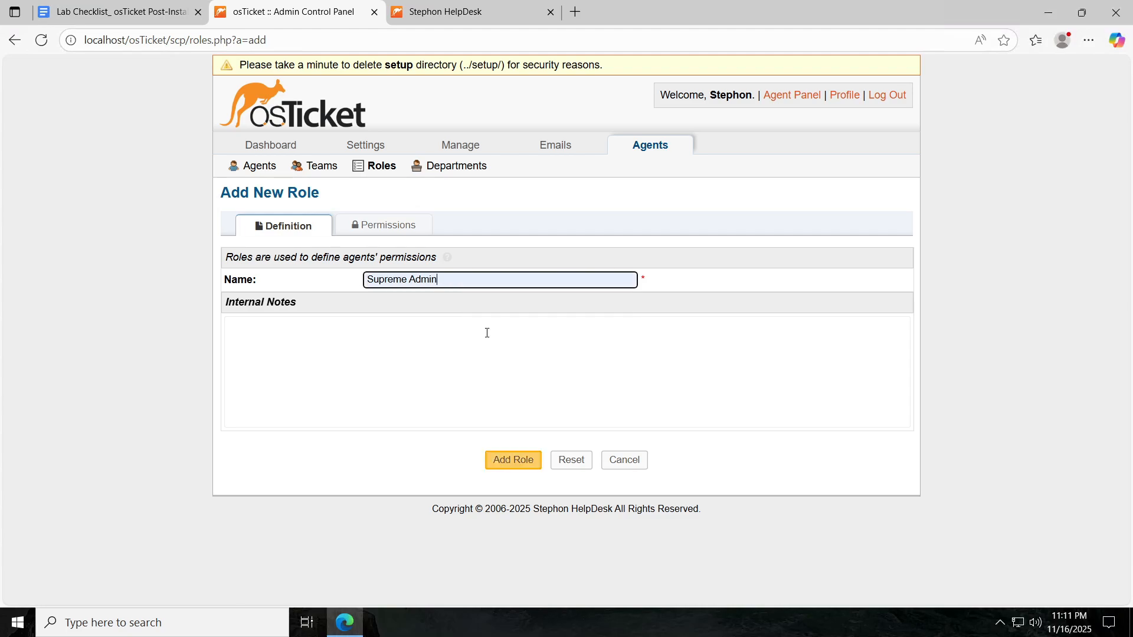
click(385, 225)
click(223, 293)
click(222, 311)
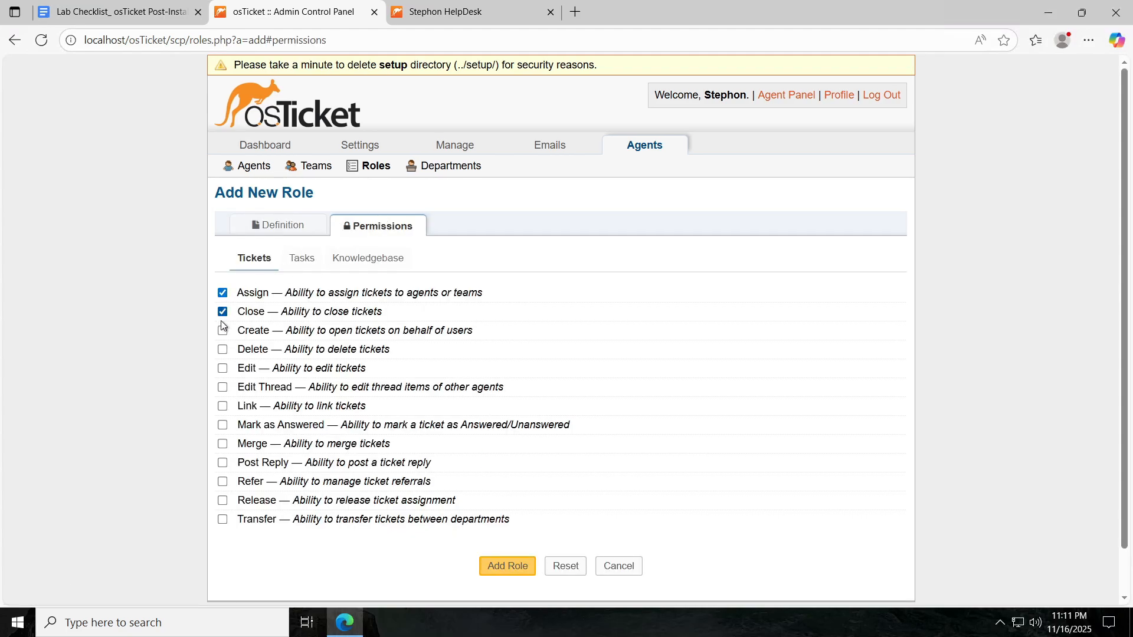
click(223, 349)
click(222, 368)
click(222, 387)
click(223, 406)
click(223, 425)
click(222, 444)
click(222, 462)
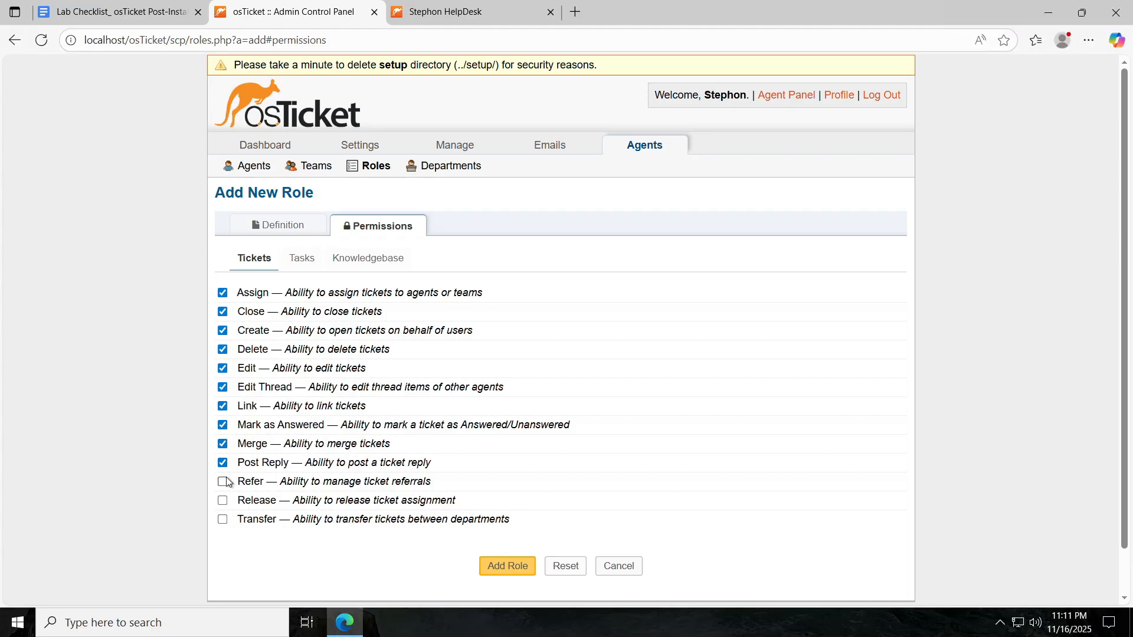
click(223, 481)
click(222, 500)
click(222, 519)
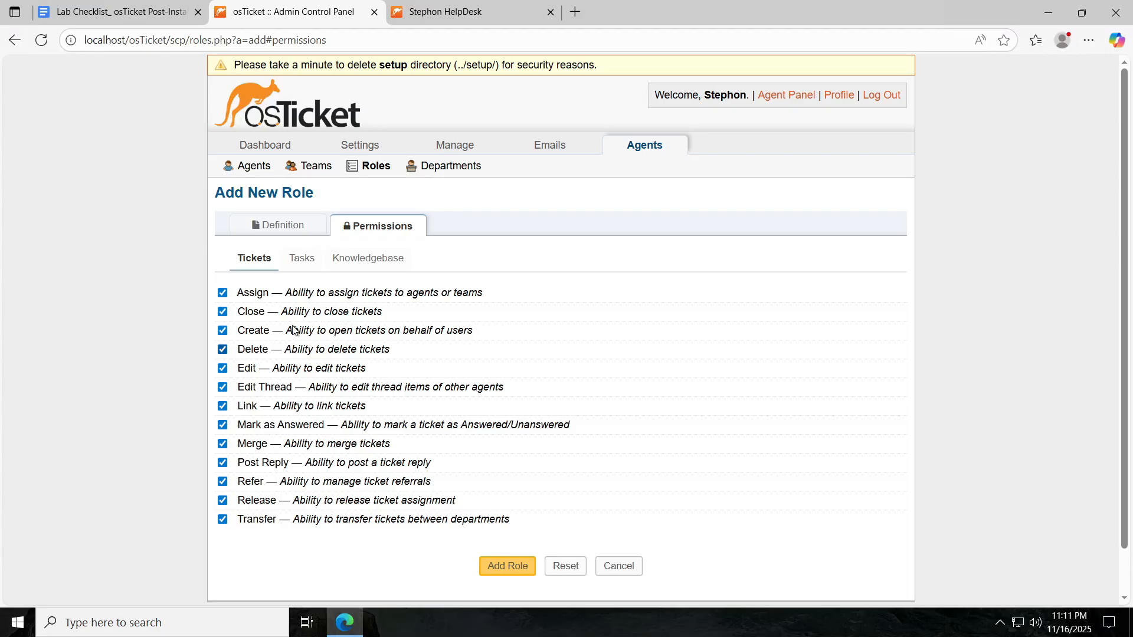
Grant all task permissions: assign, close, create, delete, edit, post and transfer.
click(301, 260)
click(228, 293)
click(228, 312)
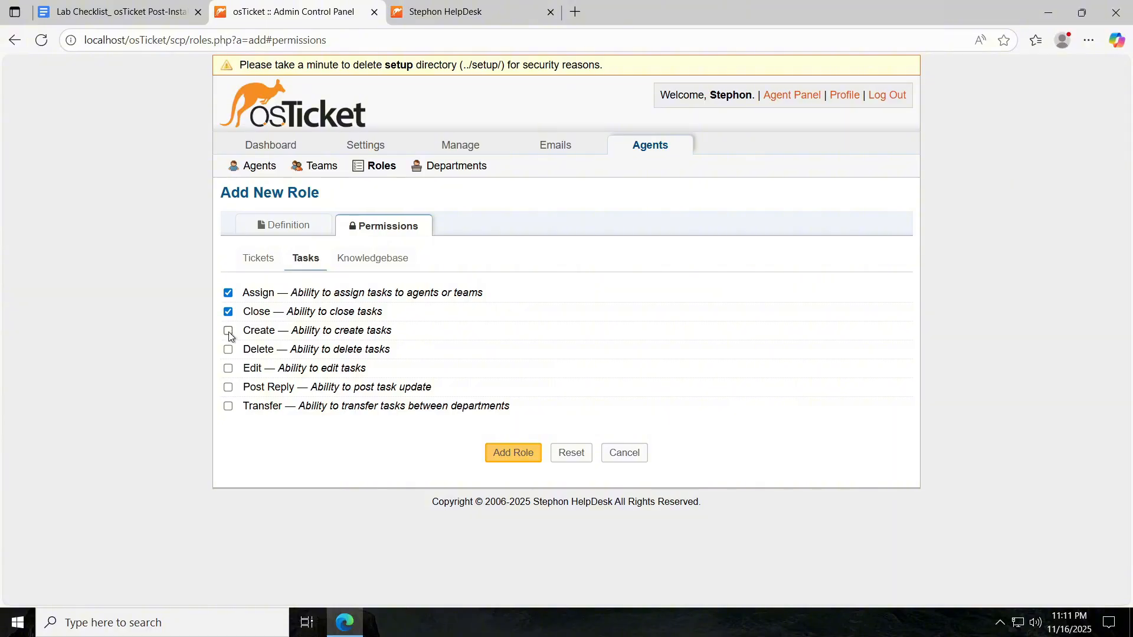
click(228, 331)
click(228, 349)
click(228, 368)
click(228, 387)
click(228, 405)
Grant the canned-responses knowledgebase permission, save the Supreme Admin role, and return to the checklist.
click(378, 258)
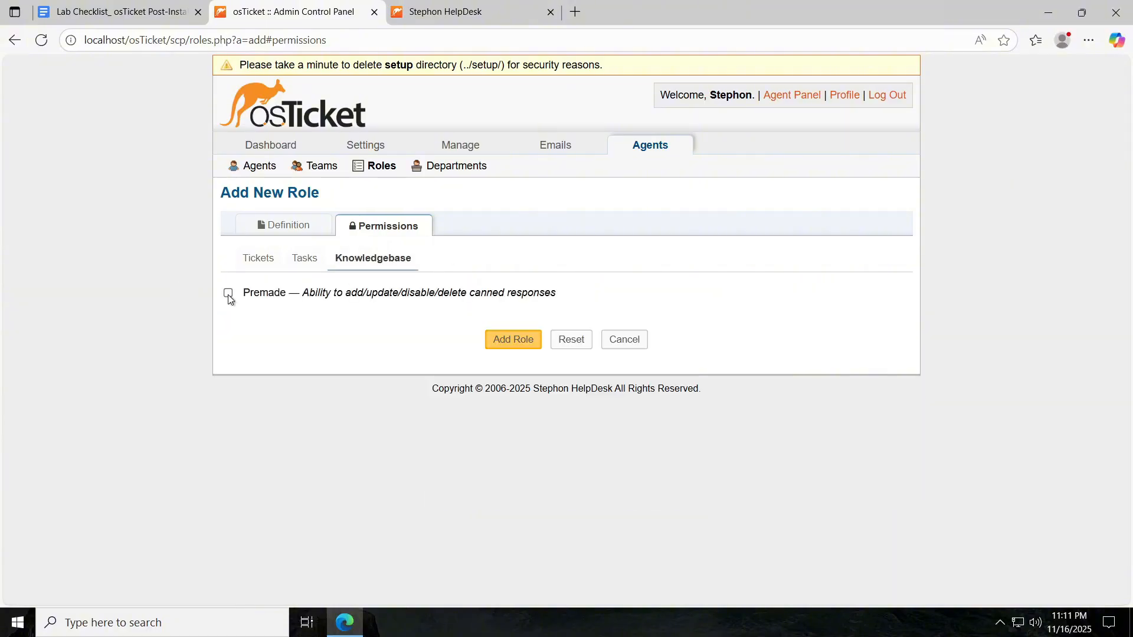
click(228, 294)
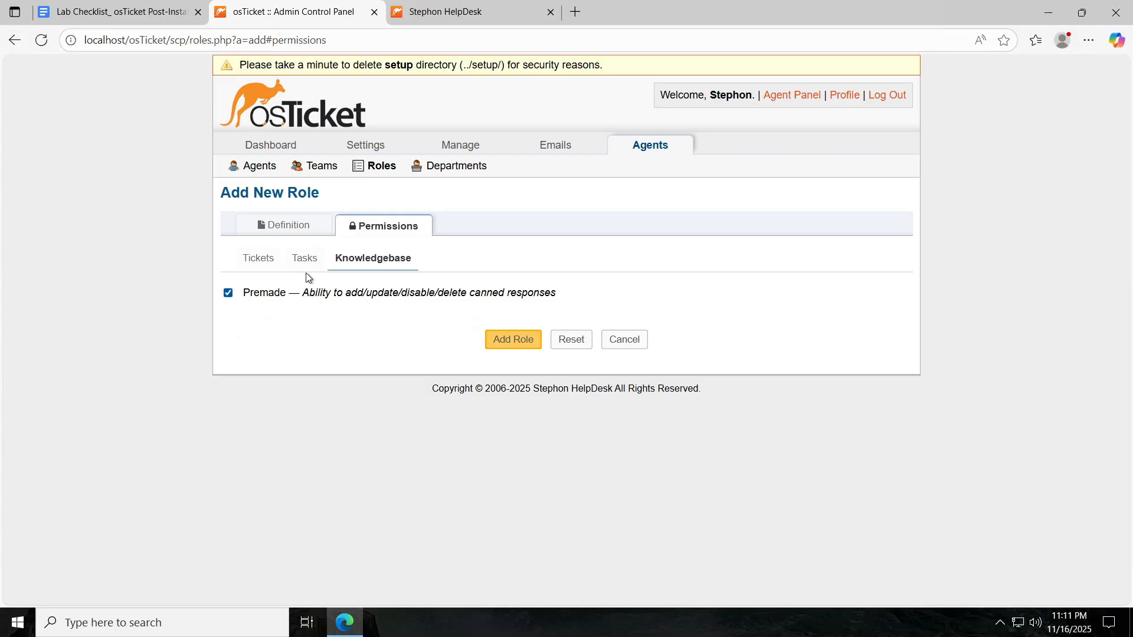
click(505, 339)
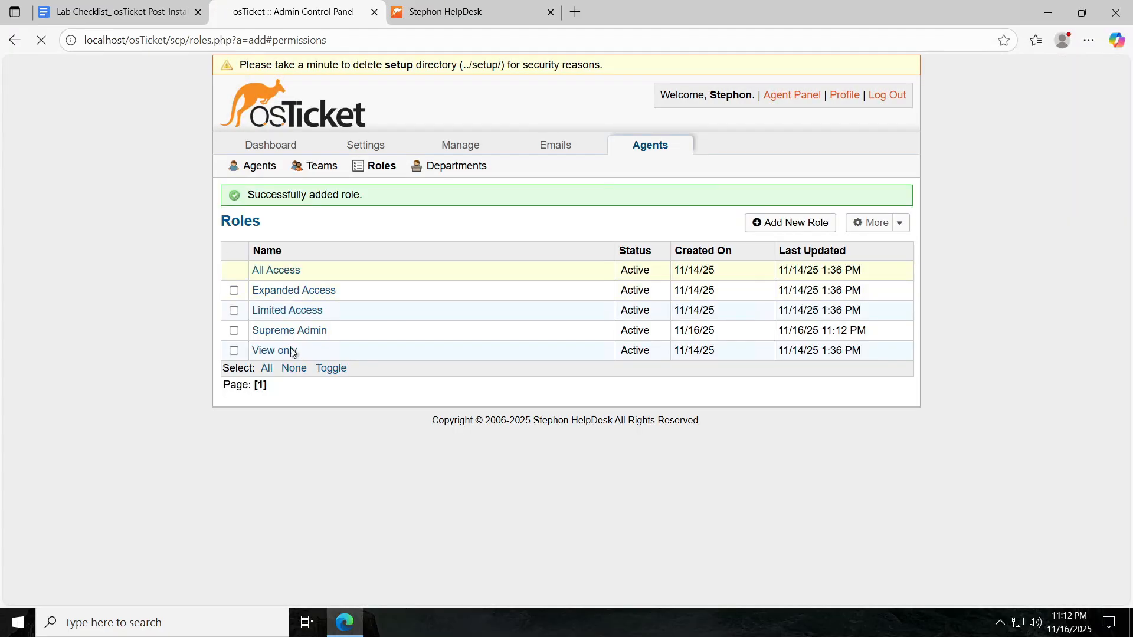
click(135, 7)
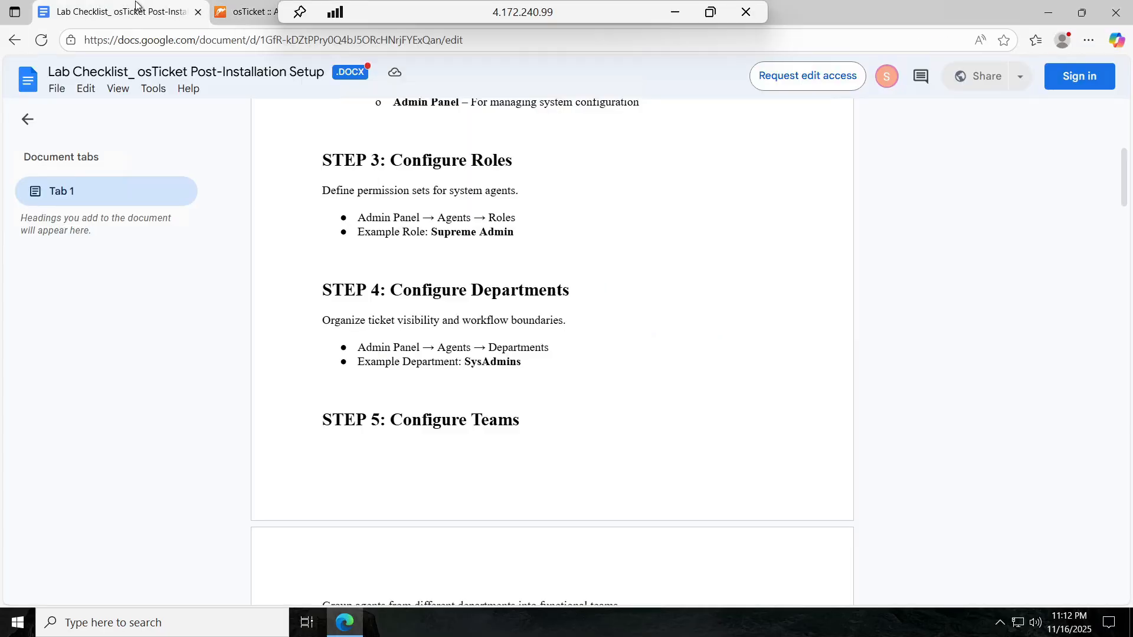
Read checklist Steps 4–6, then return to the Roles list now showing five roles including Supreme Admin.
scroll(594, 213, down, 2)
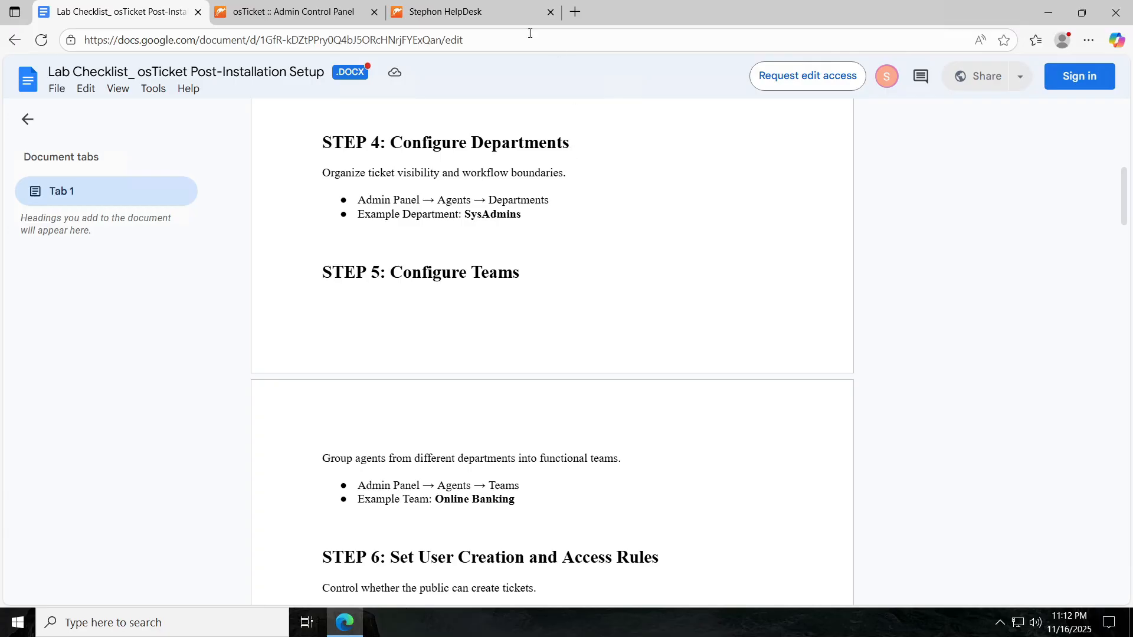
click(293, 13)
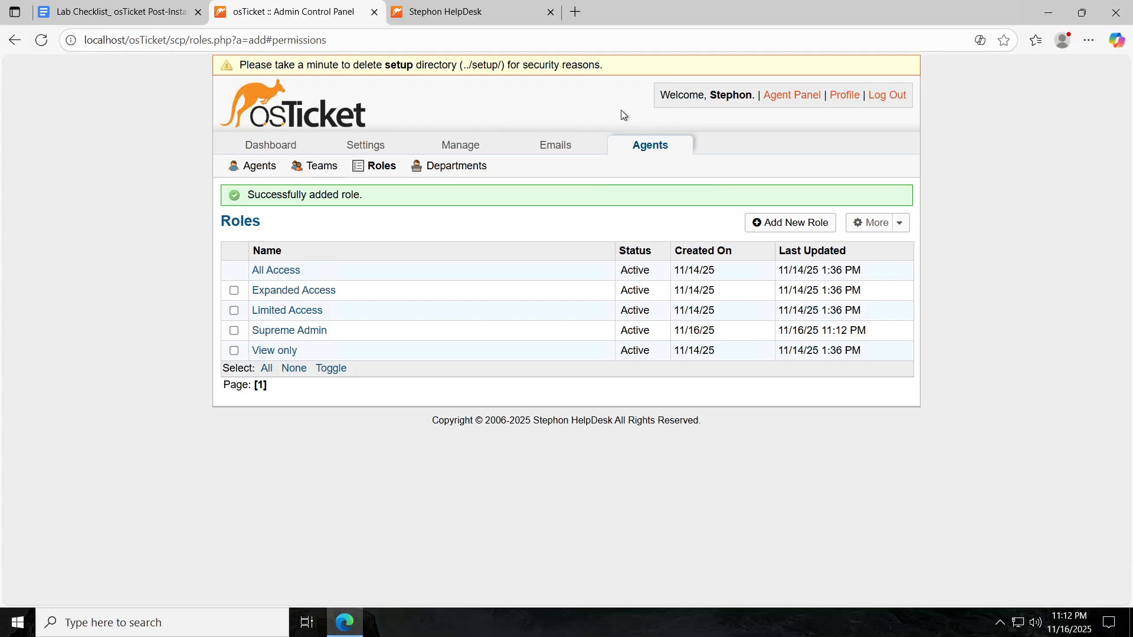
click(125, 13)
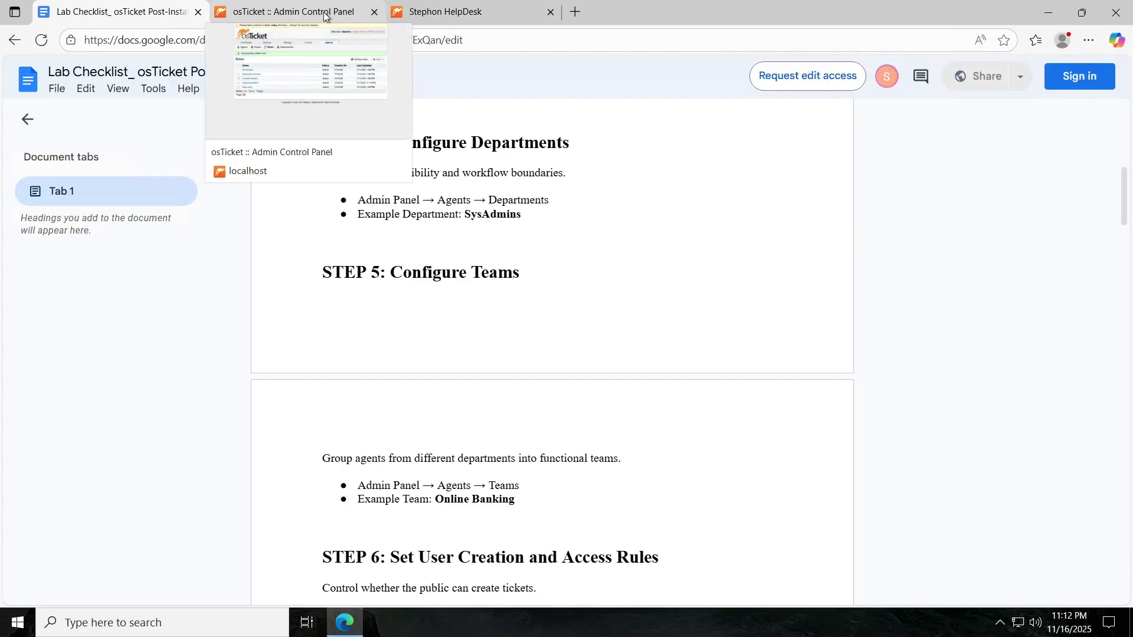
click(288, 13)
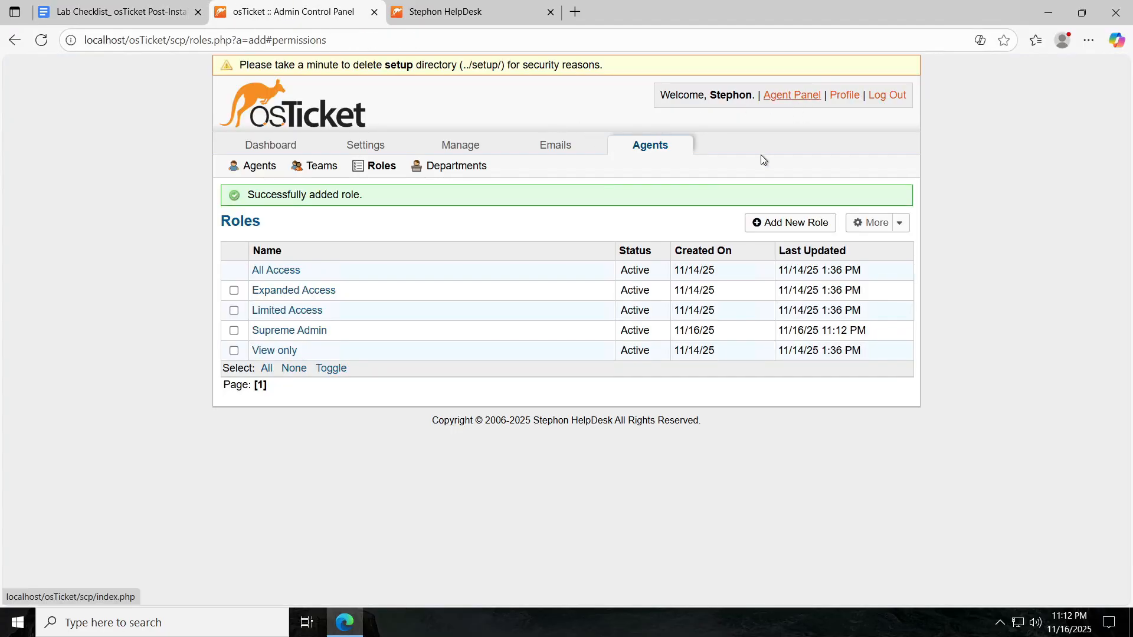
Open osTicket's Departments page, after a brief check of the checklist and connection.
click(464, 165)
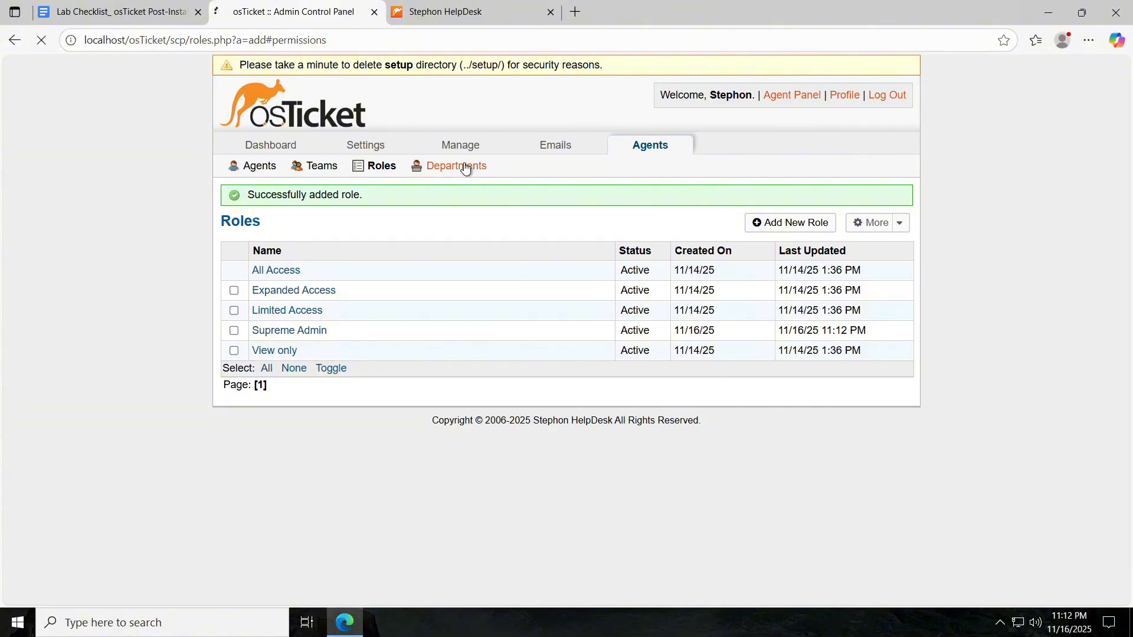
click(130, 18)
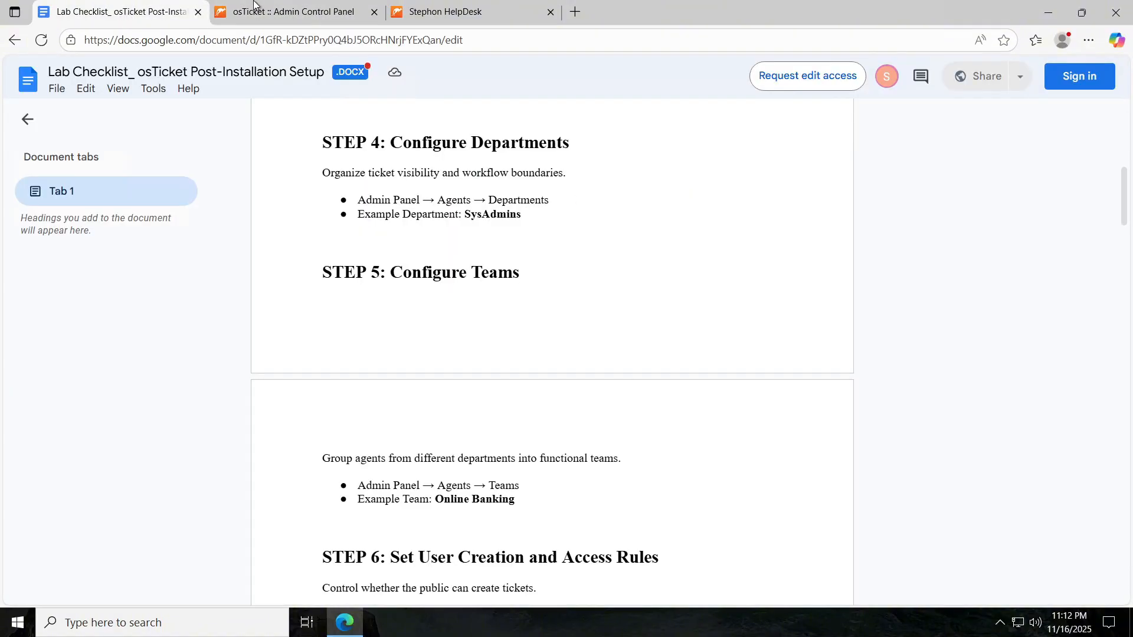
click(330, 10)
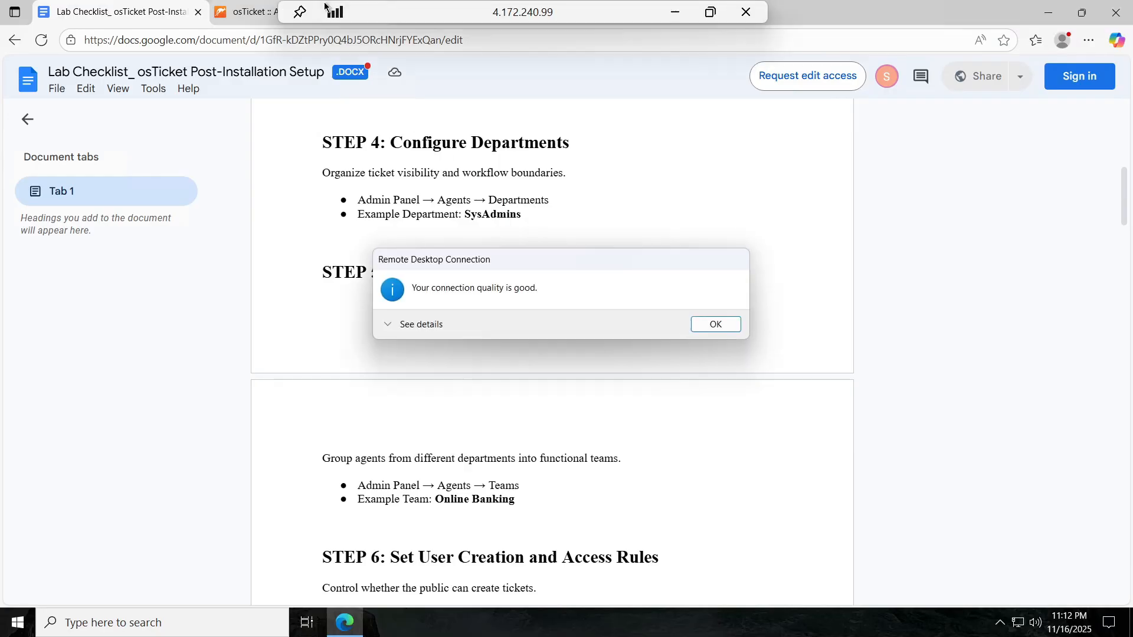
click(248, 12)
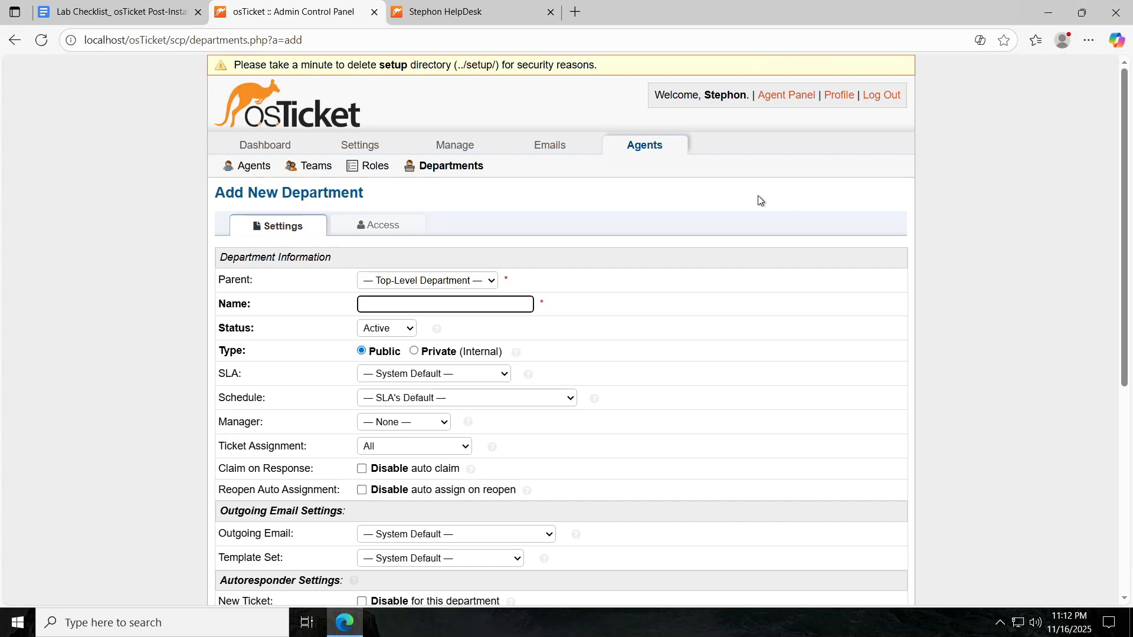
Enter sysAdmins as the new department's name.
click(425, 305)
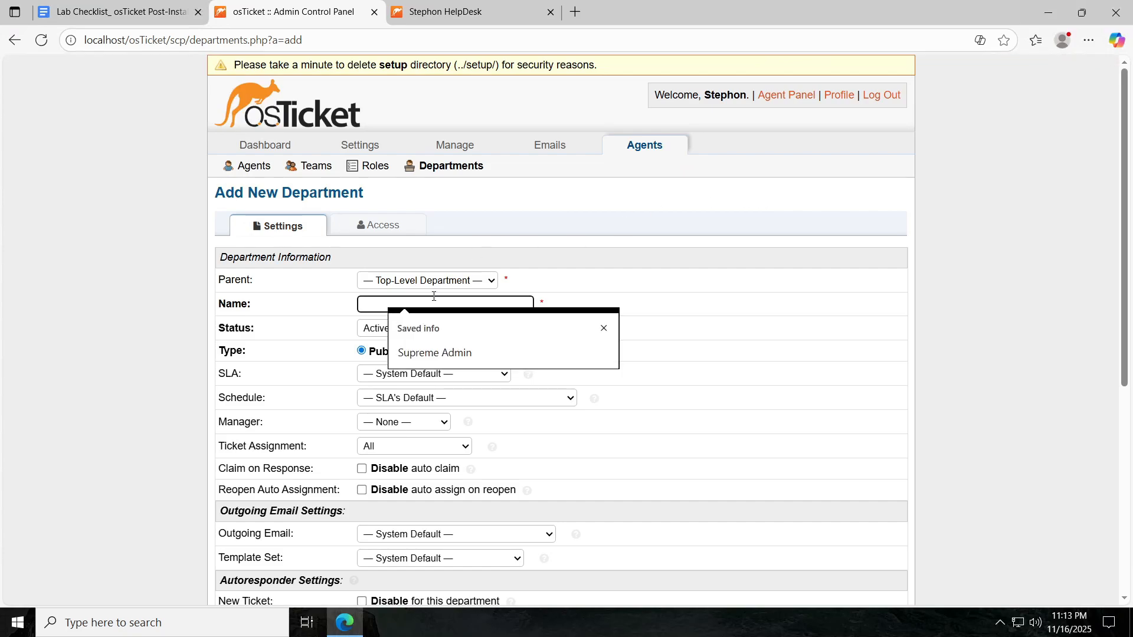
text(sys)
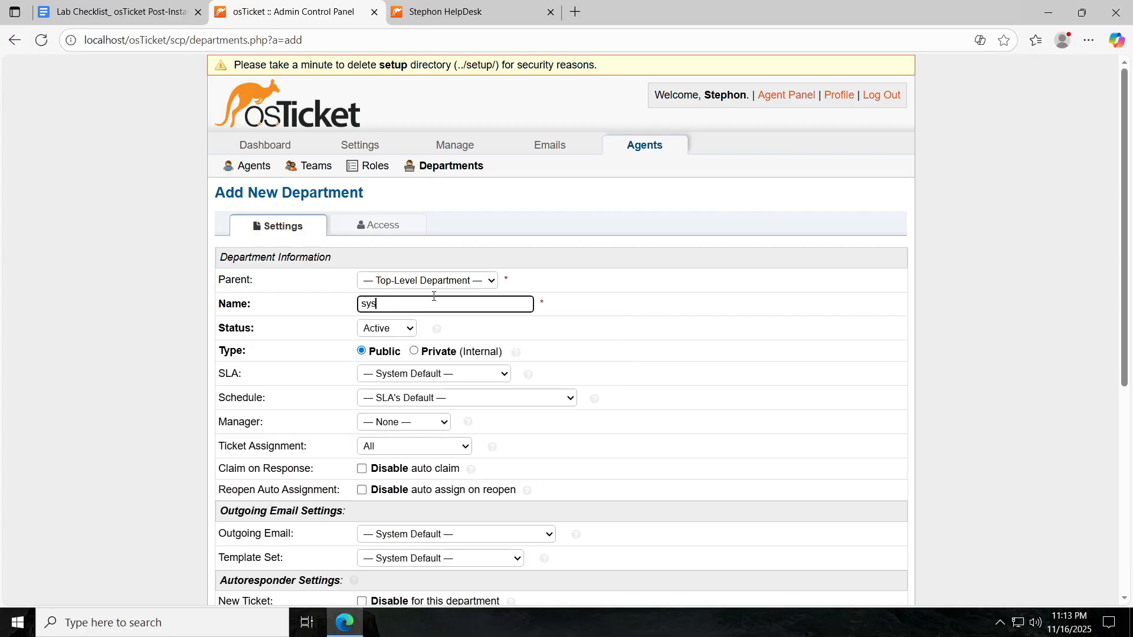
text(Admins)
scroll(531, 253, down, 1)
scroll(511, 208, down, 1)
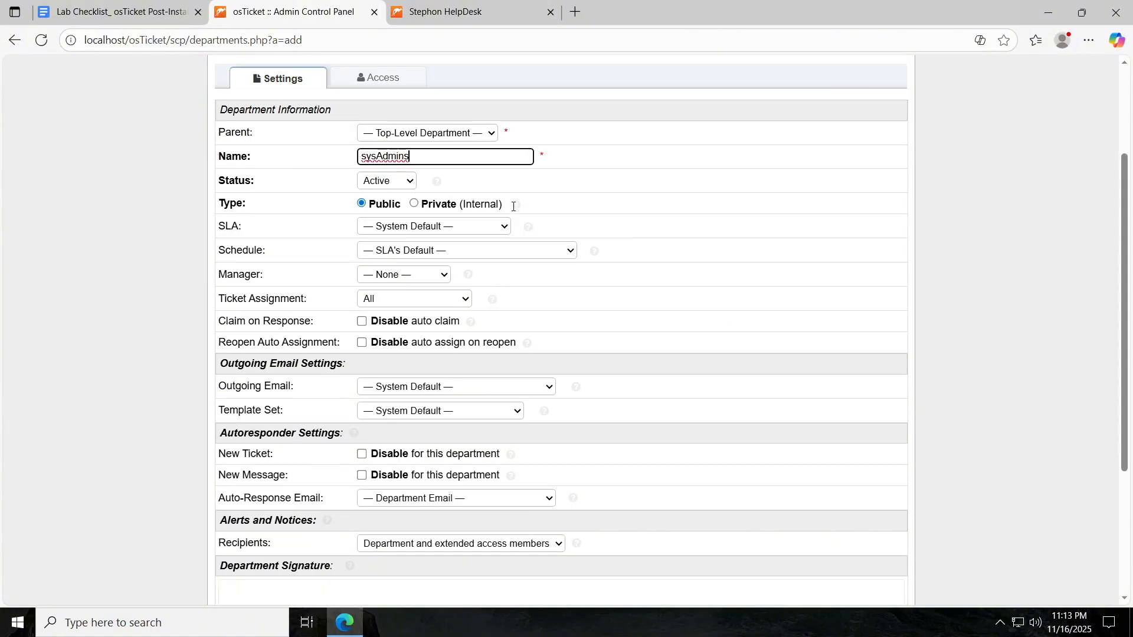
scroll(568, 176, down, 1)
scroll(472, 200, up, 3)
Keep the parent department at Top-Level and create the sysAdmins department.
click(322, 227)
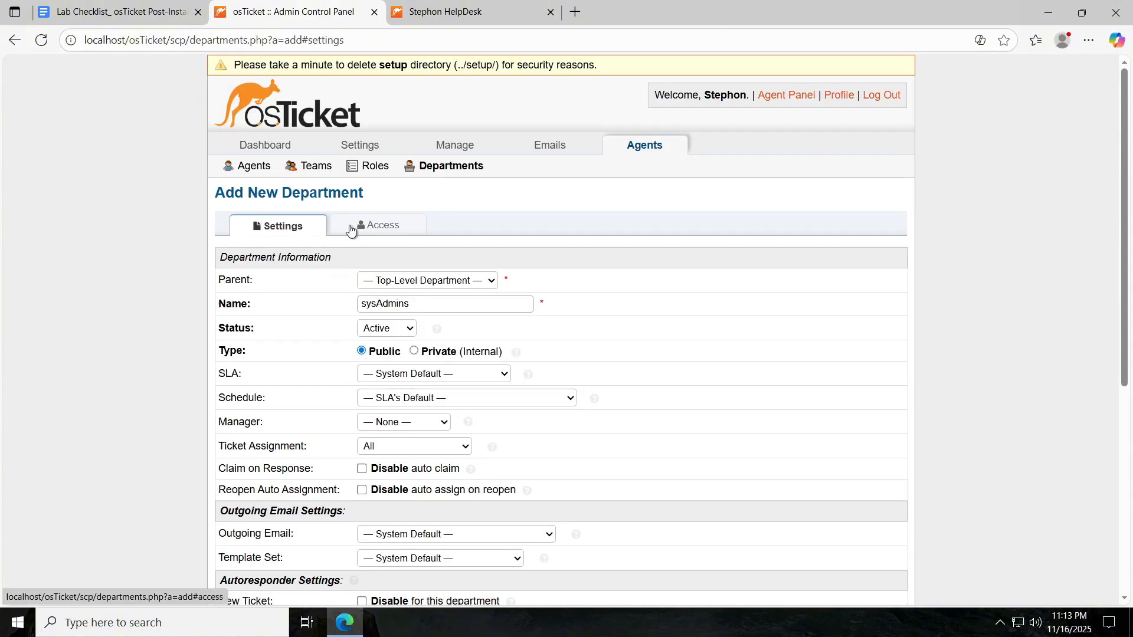
click(427, 282)
click(428, 281)
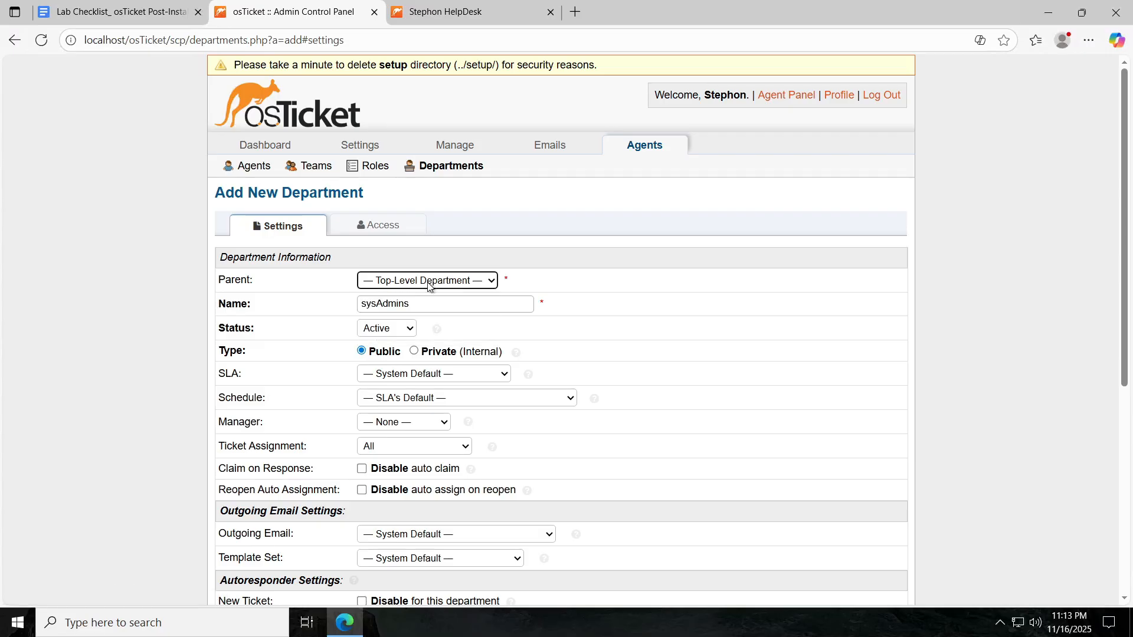
click(427, 282)
click(427, 282)
click(447, 283)
click(447, 283)
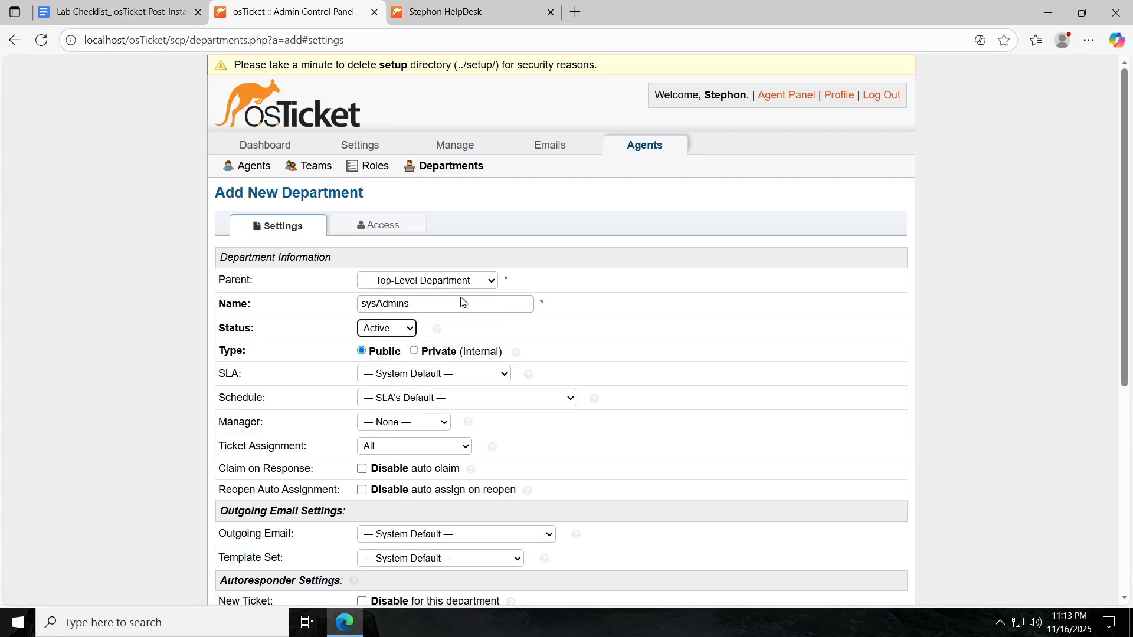
scroll(506, 407, down, 5)
click(515, 517)
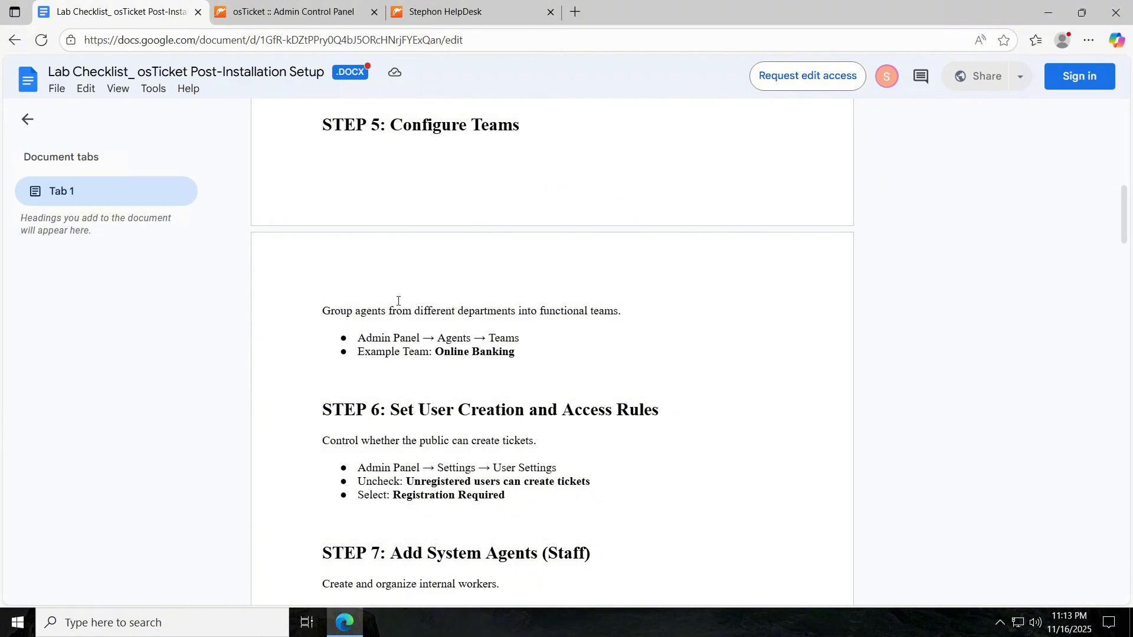
Return to osTicket's Departments list and open the Teams page listing only Level I Support.
scroll(450, 330, up, 1)
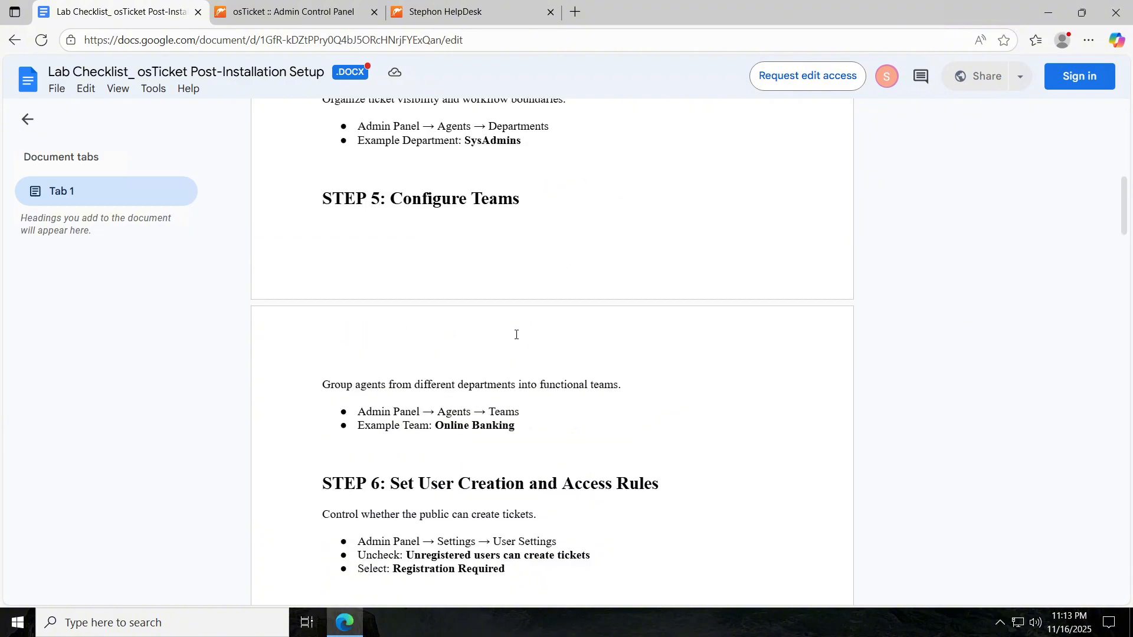
key(ctrl+Tab)
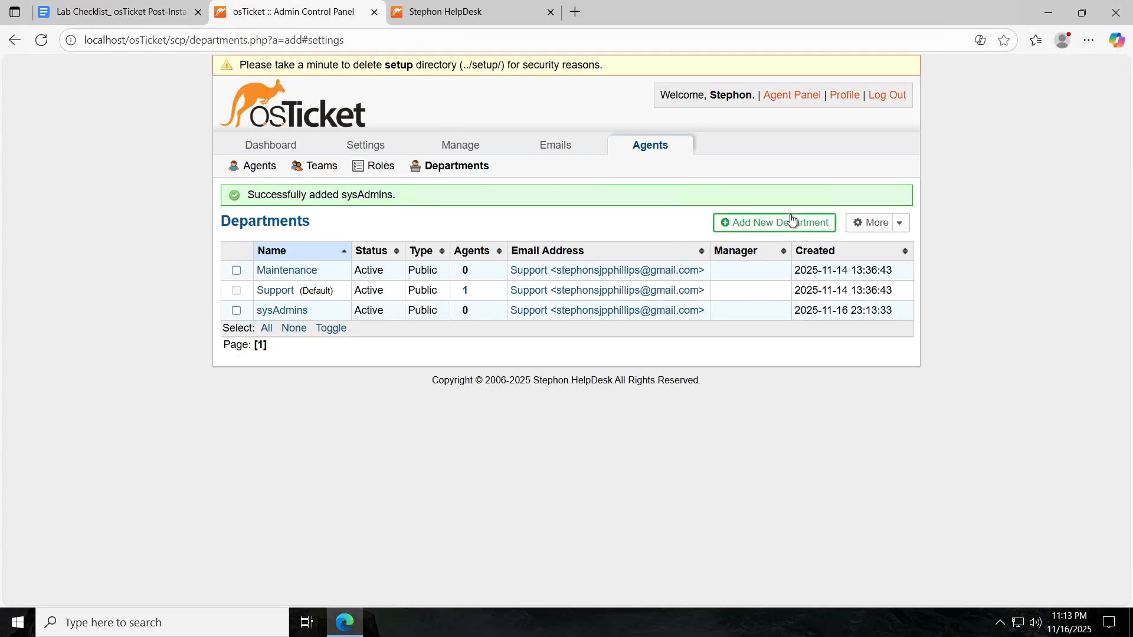
click(433, 167)
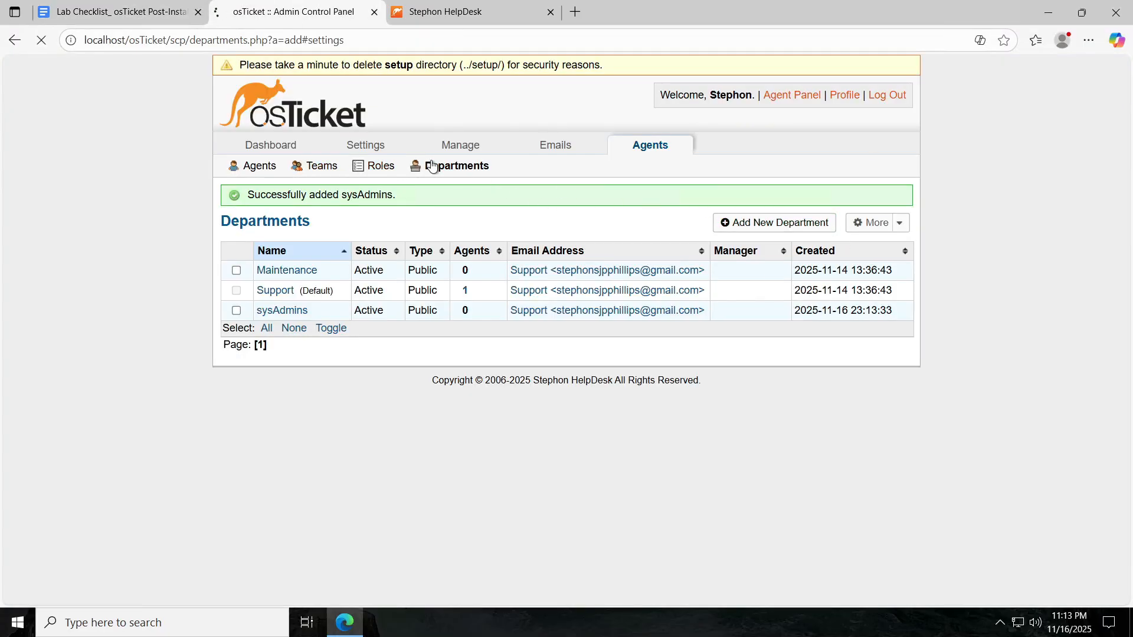
click(137, 8)
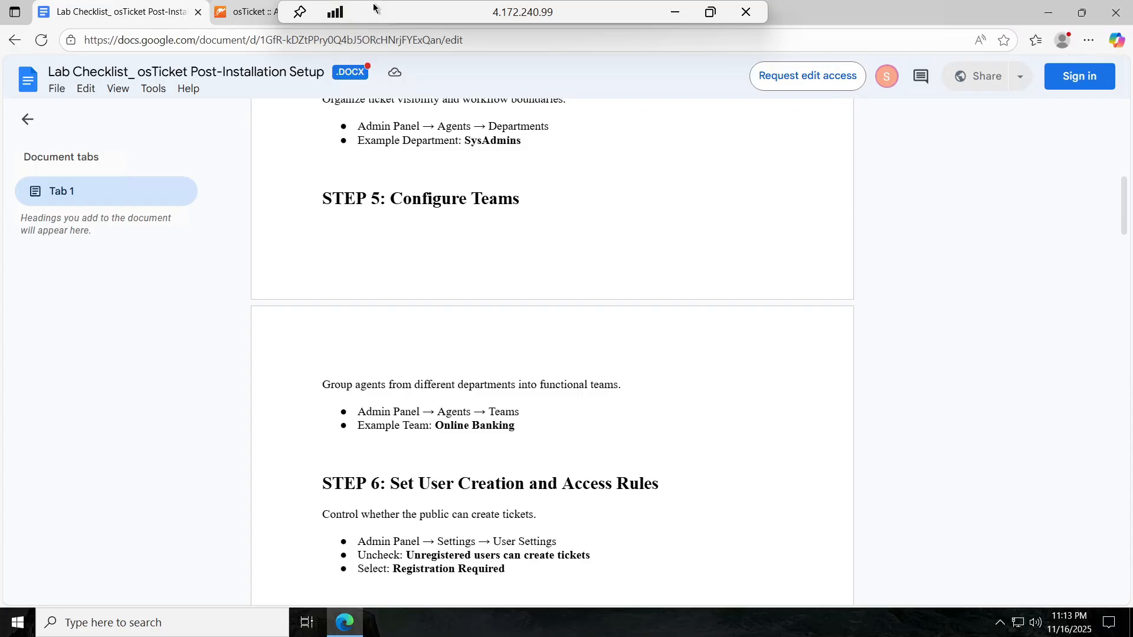
click(242, 13)
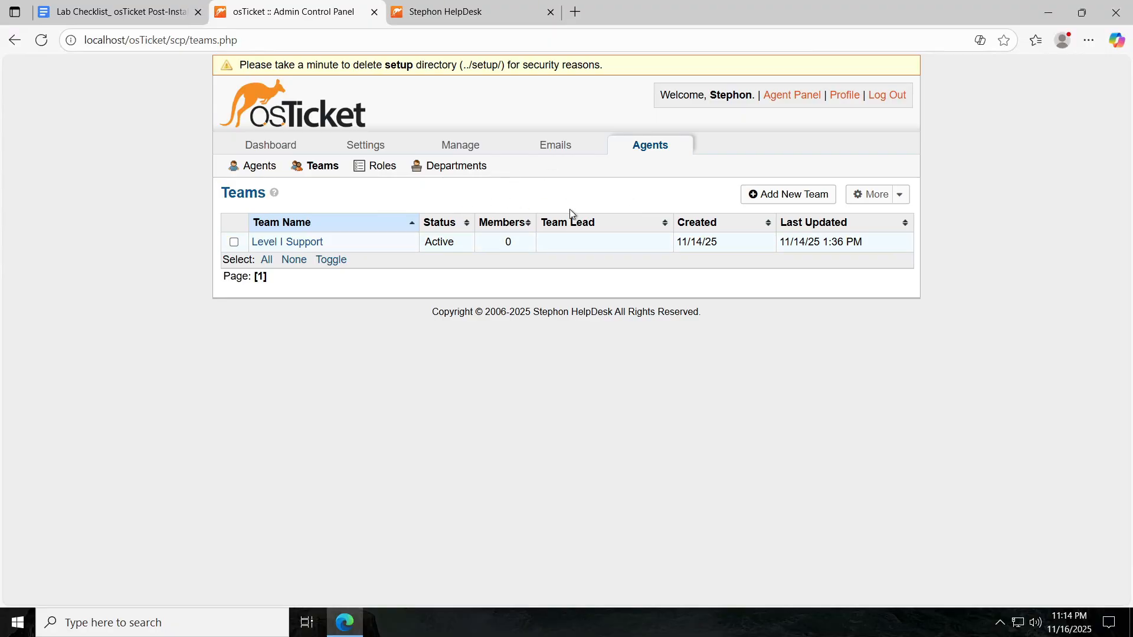
Create an active team named Online Banking.
click(782, 197)
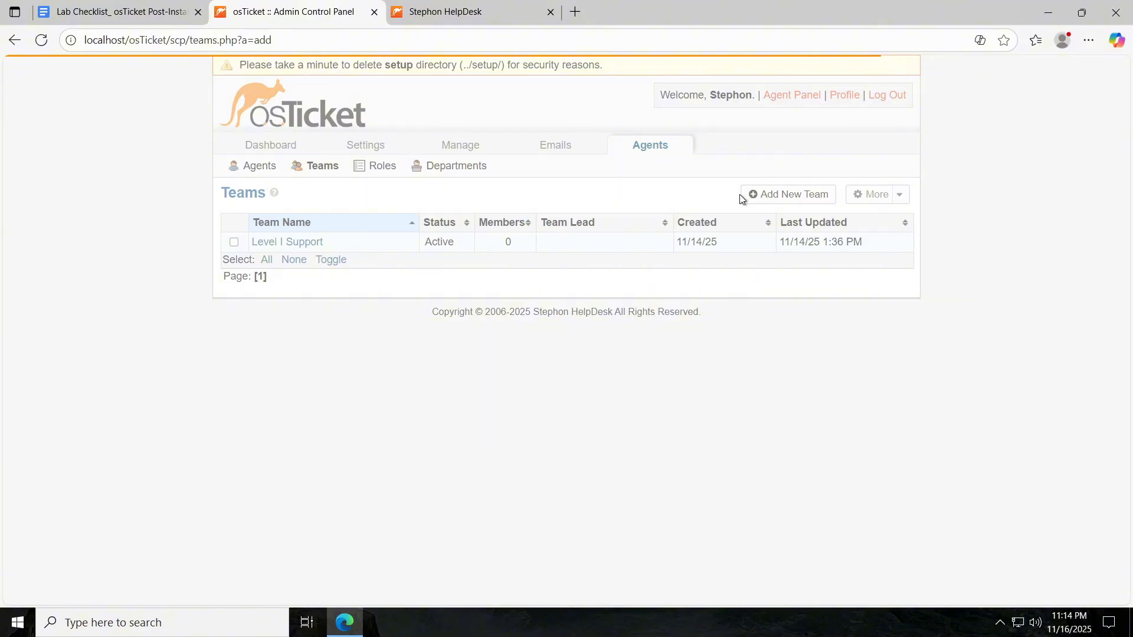
text(On)
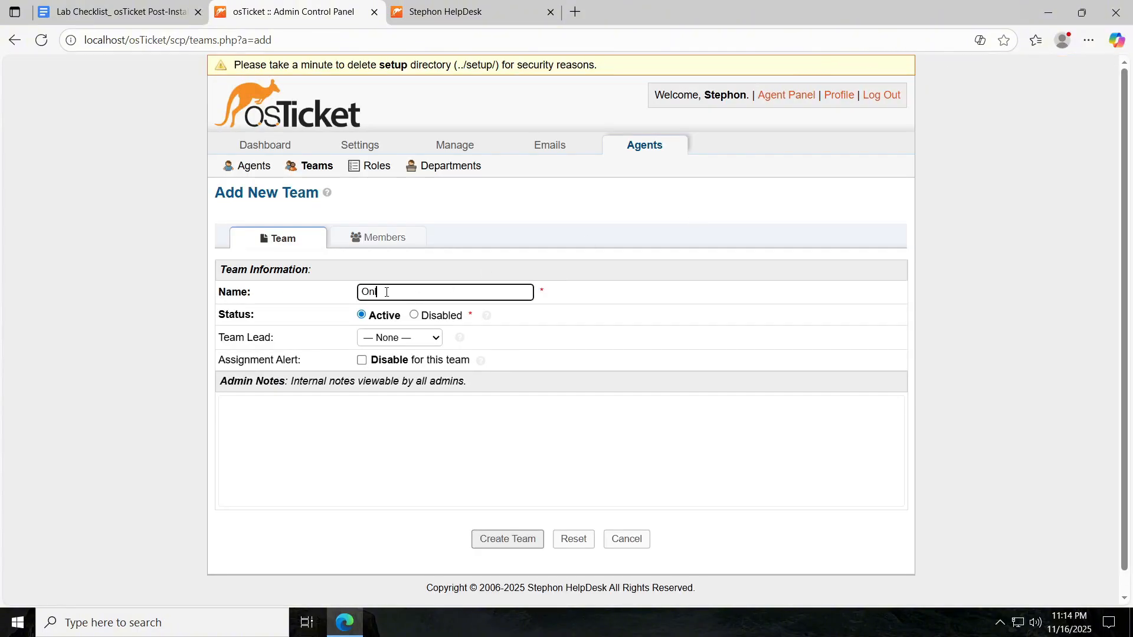
text(line Banking)
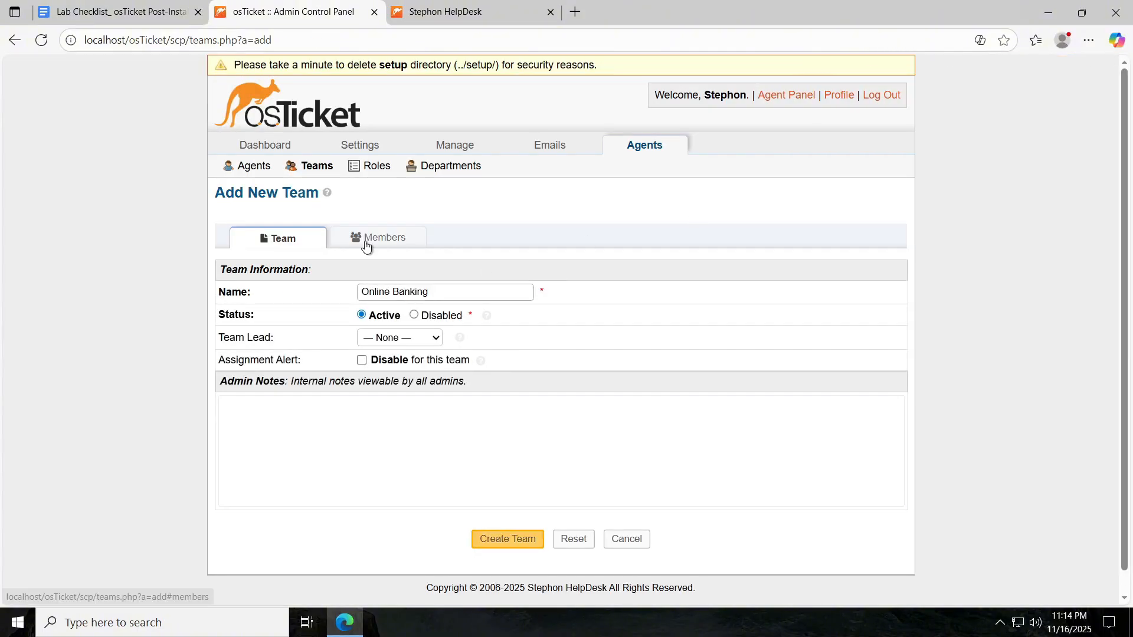
click(365, 243)
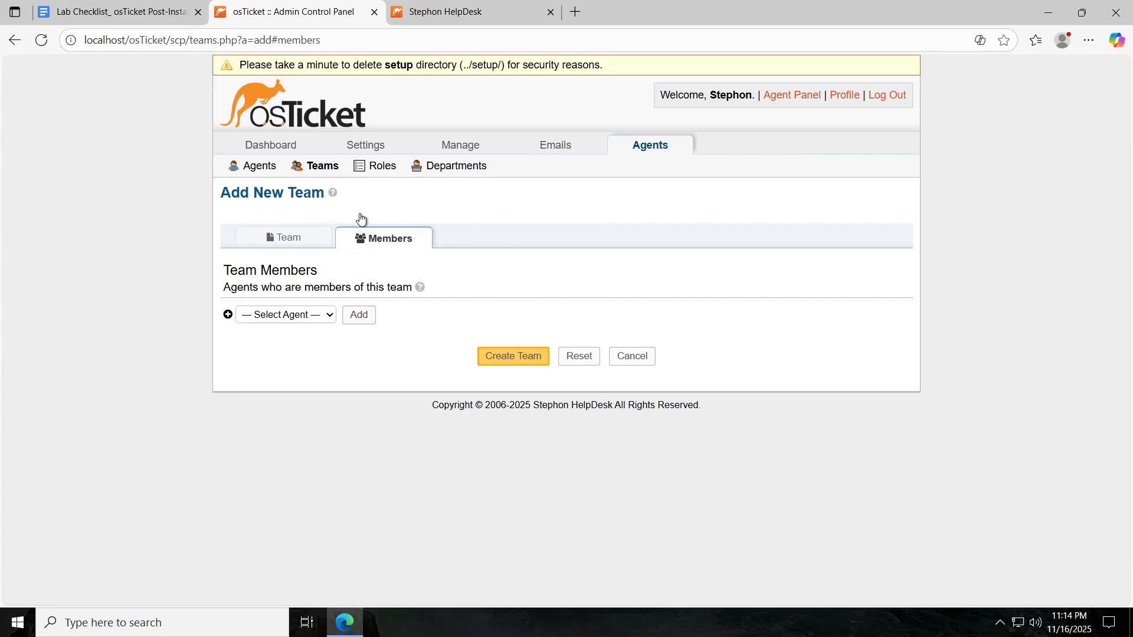
click(310, 238)
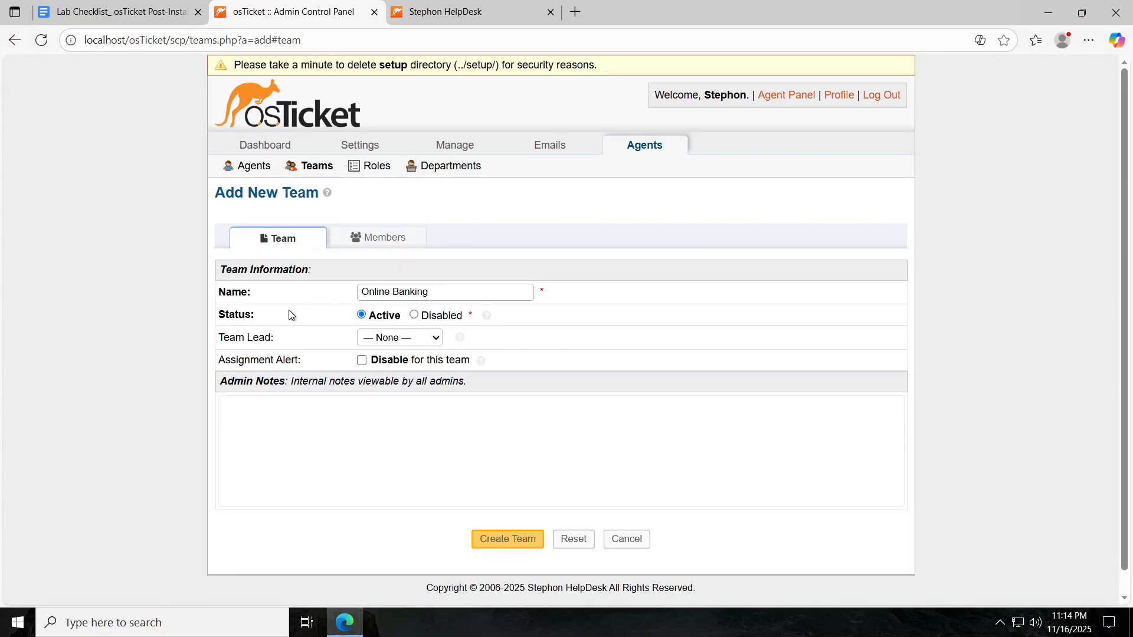
click(512, 533)
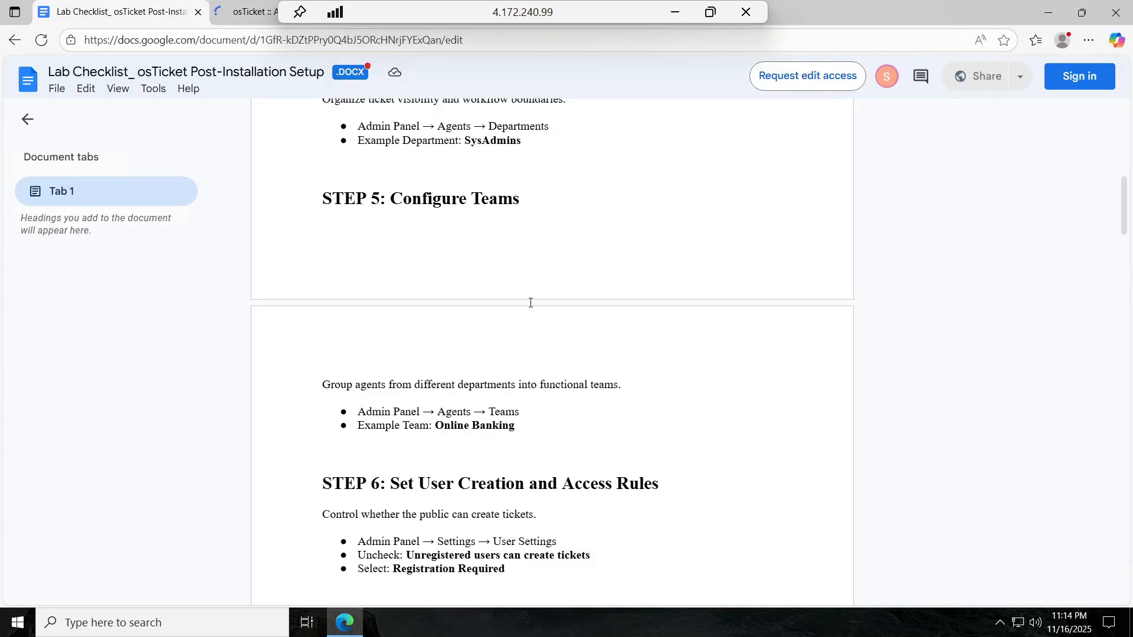
Confirm the Online Banking team in osTicket, then return to the checklist at Step 6 User Creation.
scroll(533, 303, down, 2)
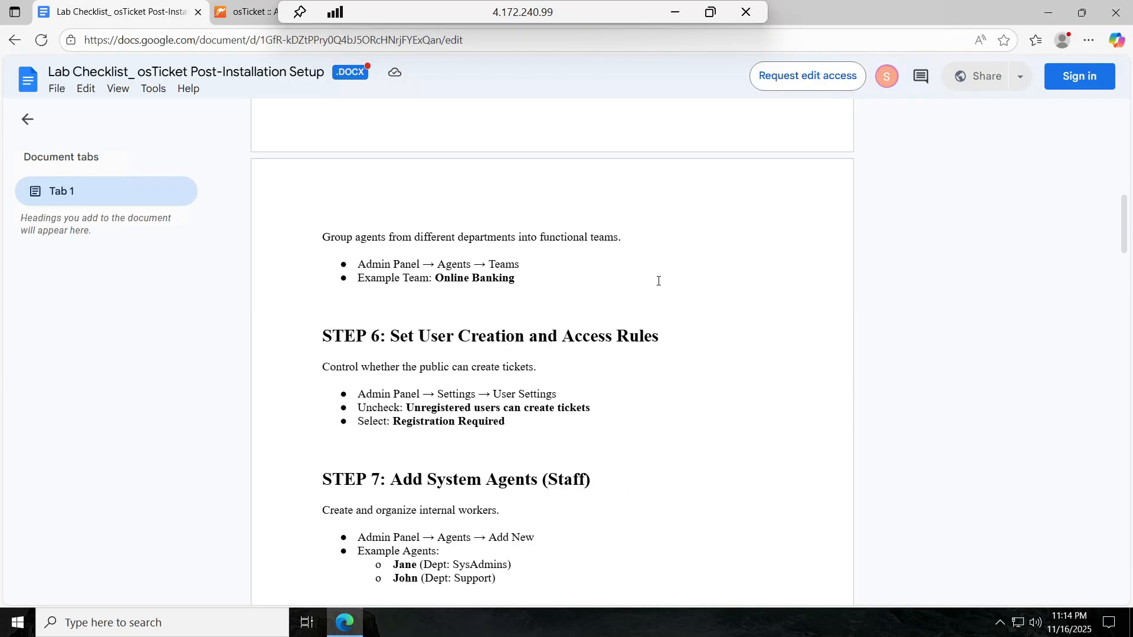
scroll(659, 280, down, 3)
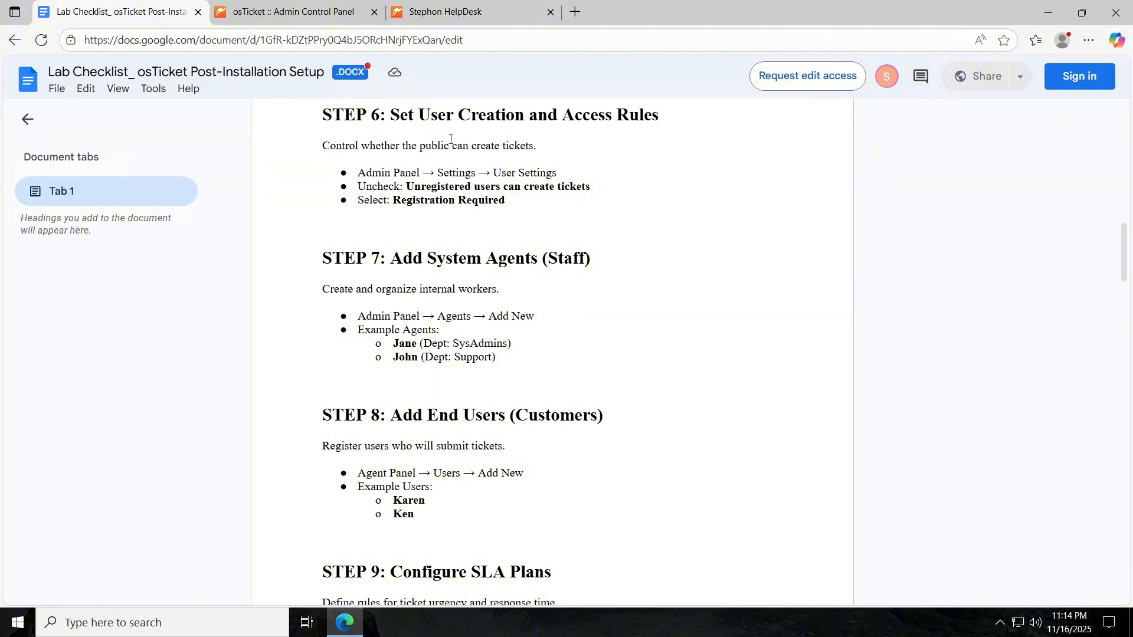
click(269, 12)
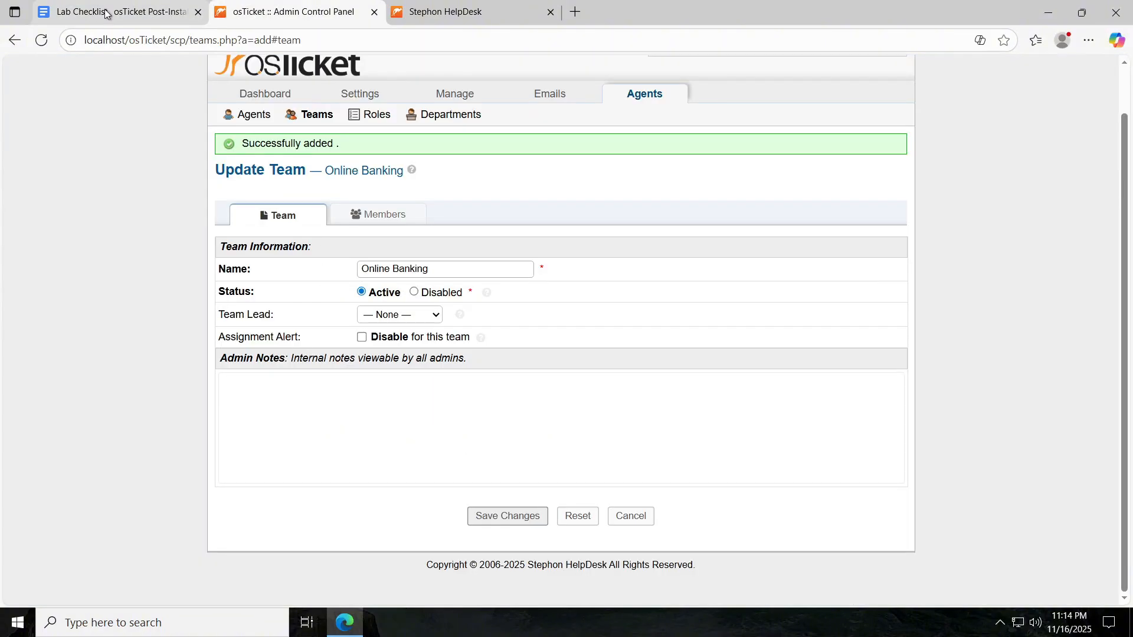
click(108, 13)
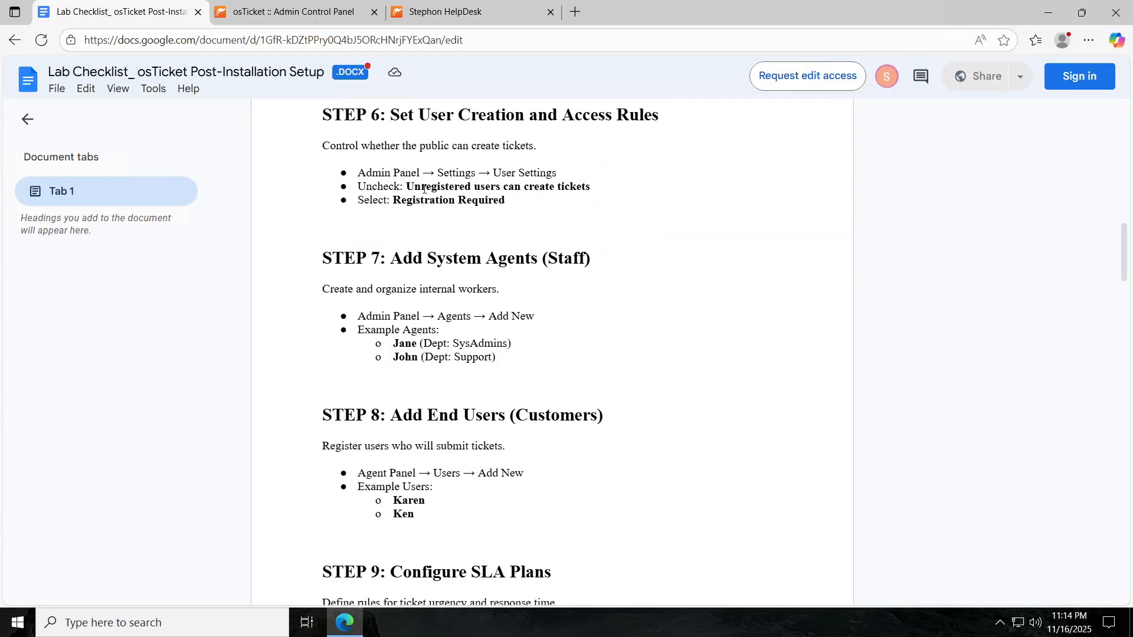
Switch between the checklist and osTicket, opening the system and user settings pages.
click(307, 21)
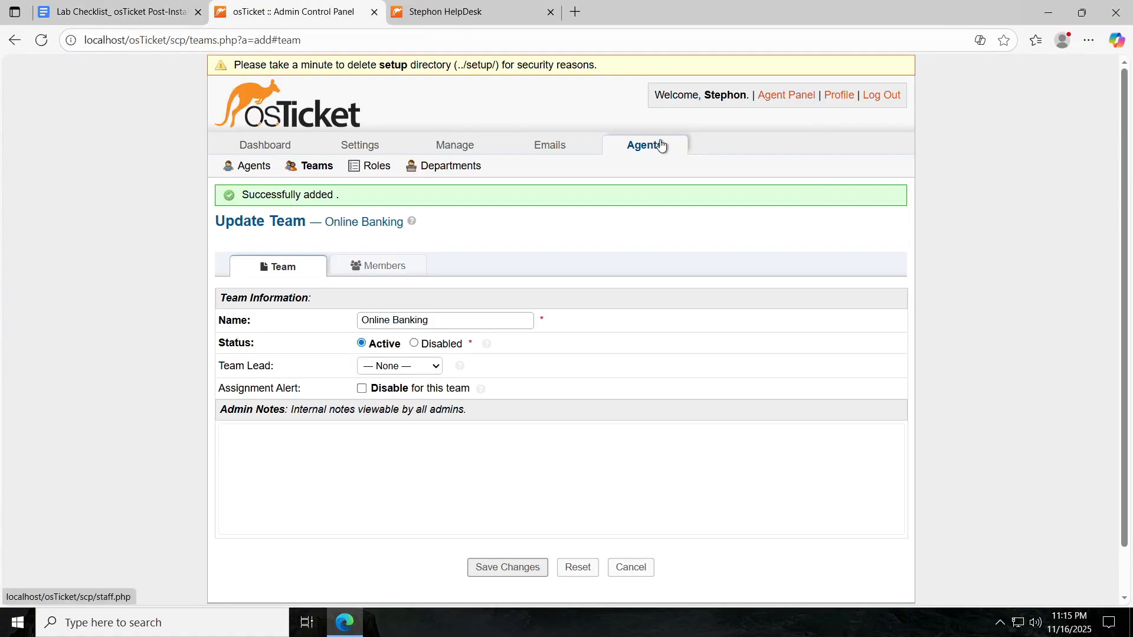
click(251, 167)
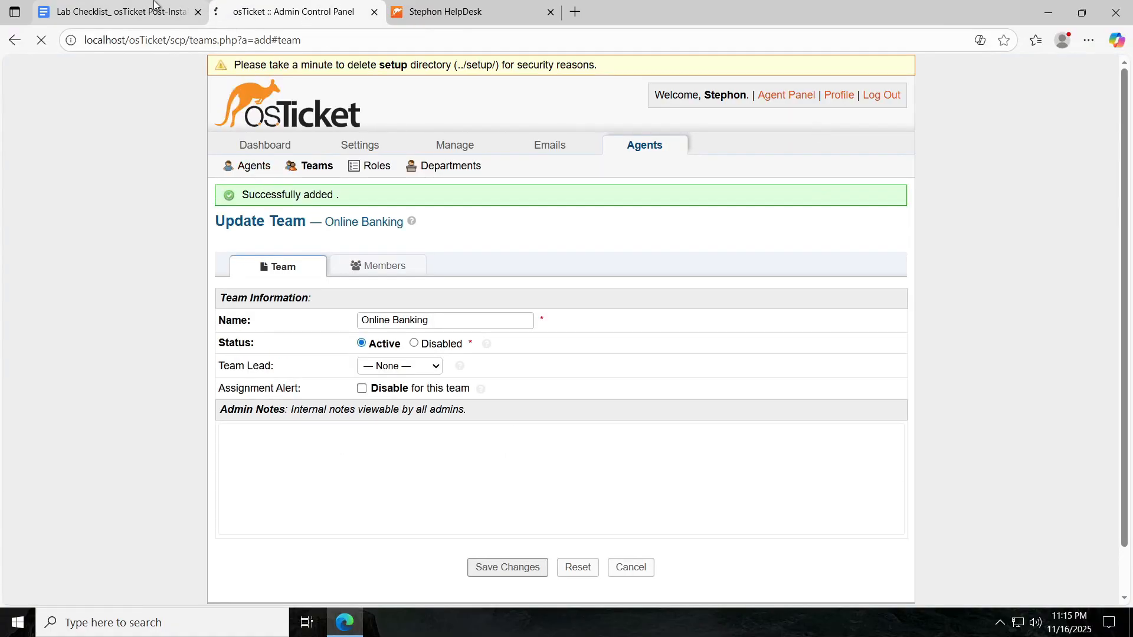
click(154, 3)
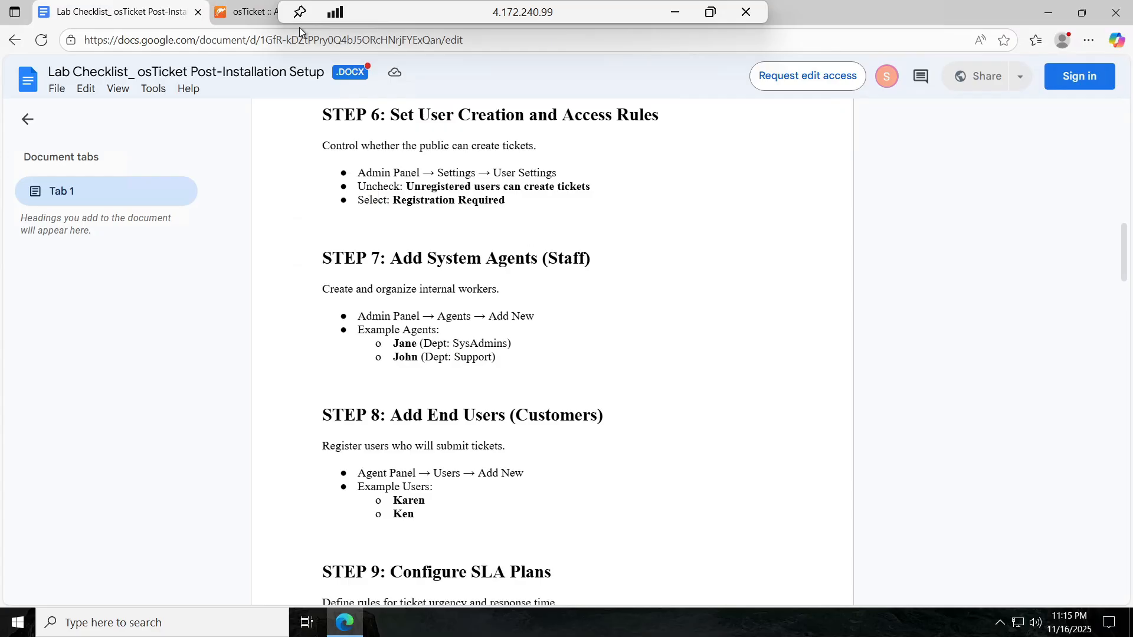
click(248, 13)
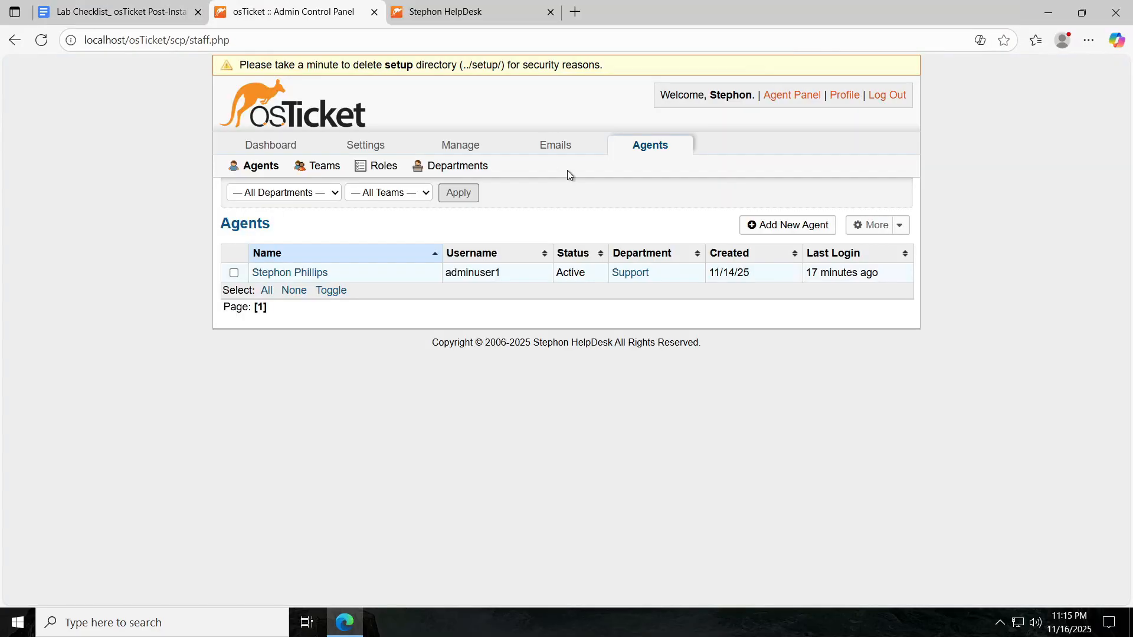
click(356, 146)
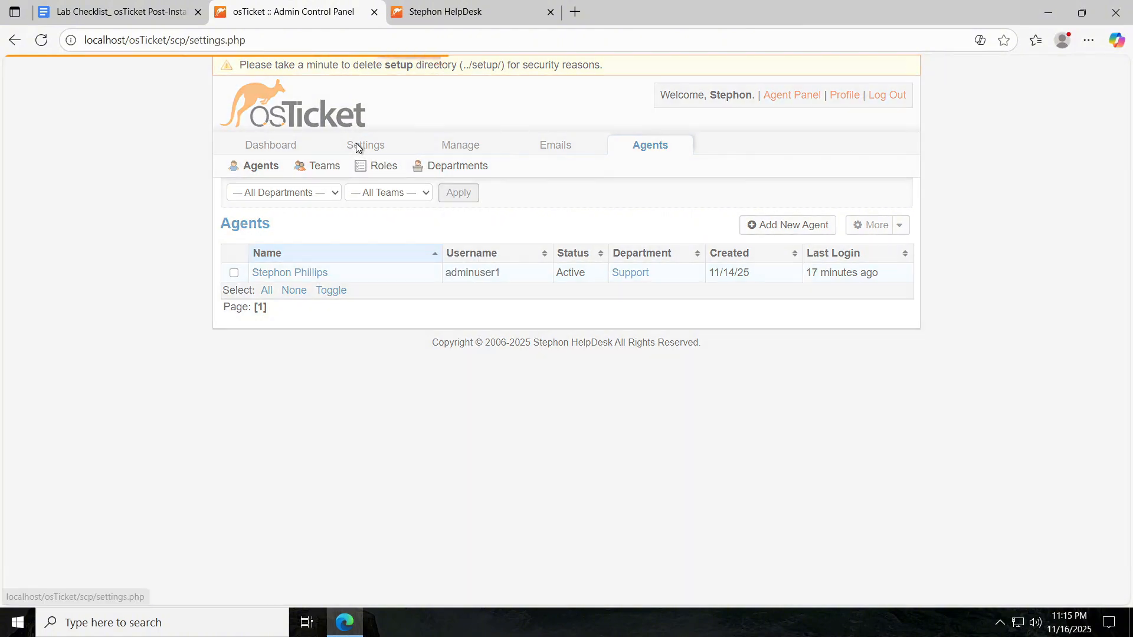
scroll(320, 278, down, 6)
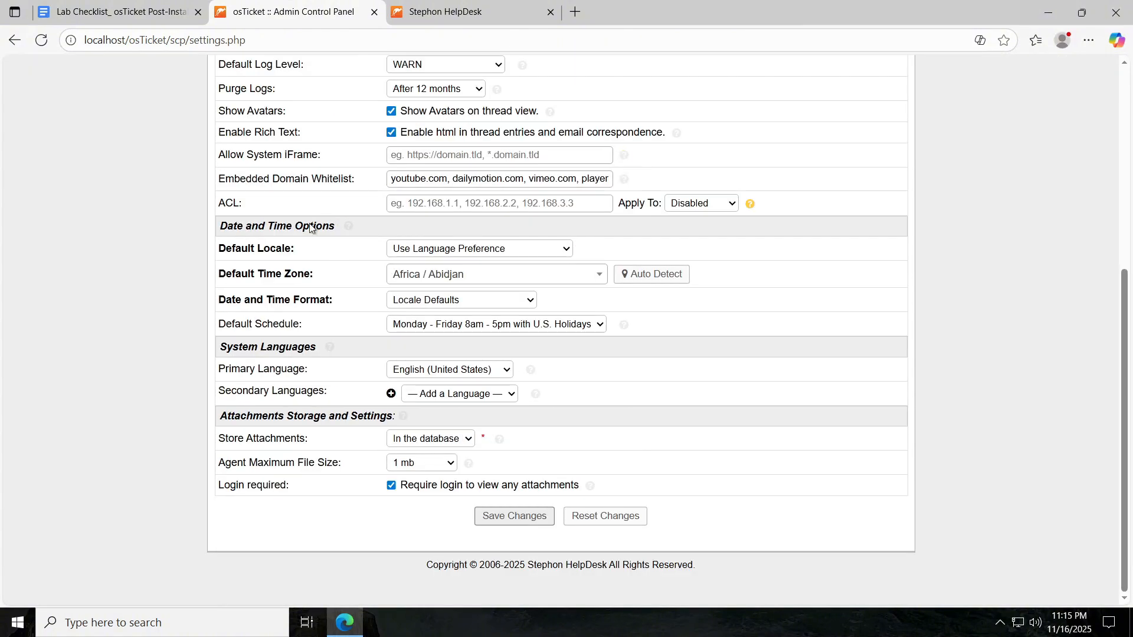
scroll(359, 186, up, 6)
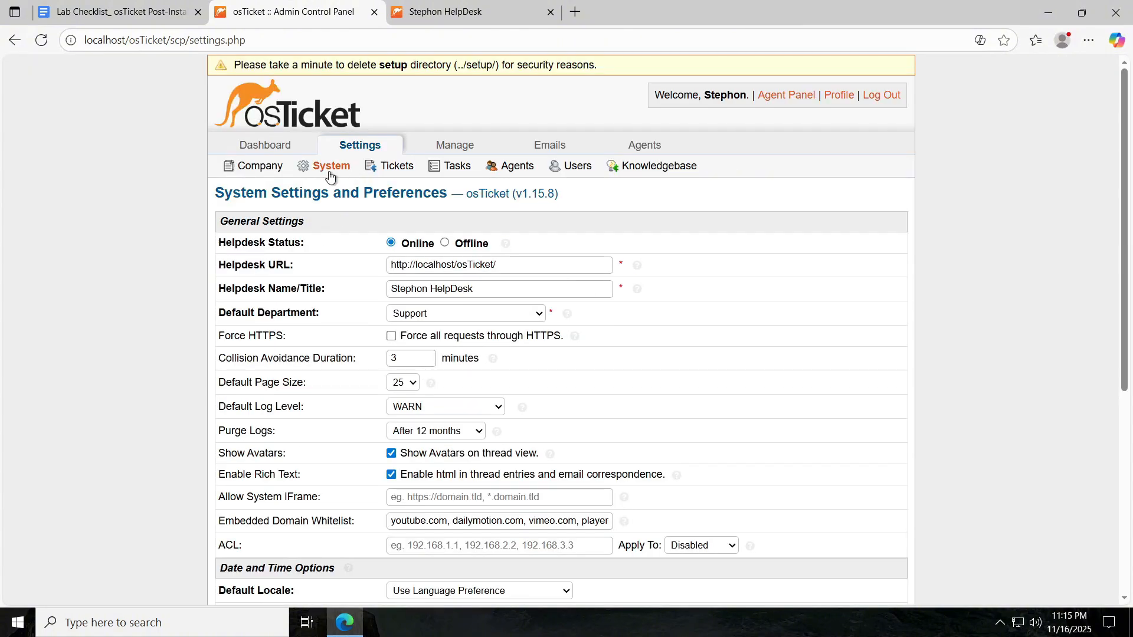
click(589, 163)
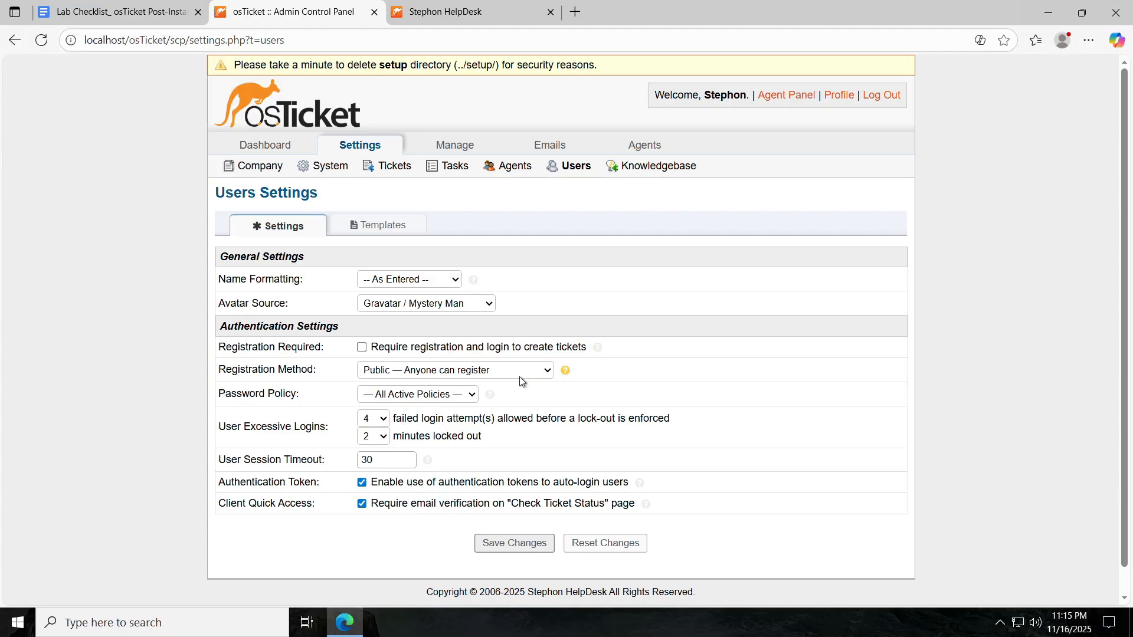
Check the checklist's next step, then open Agent settings and the Agents list.
click(112, 12)
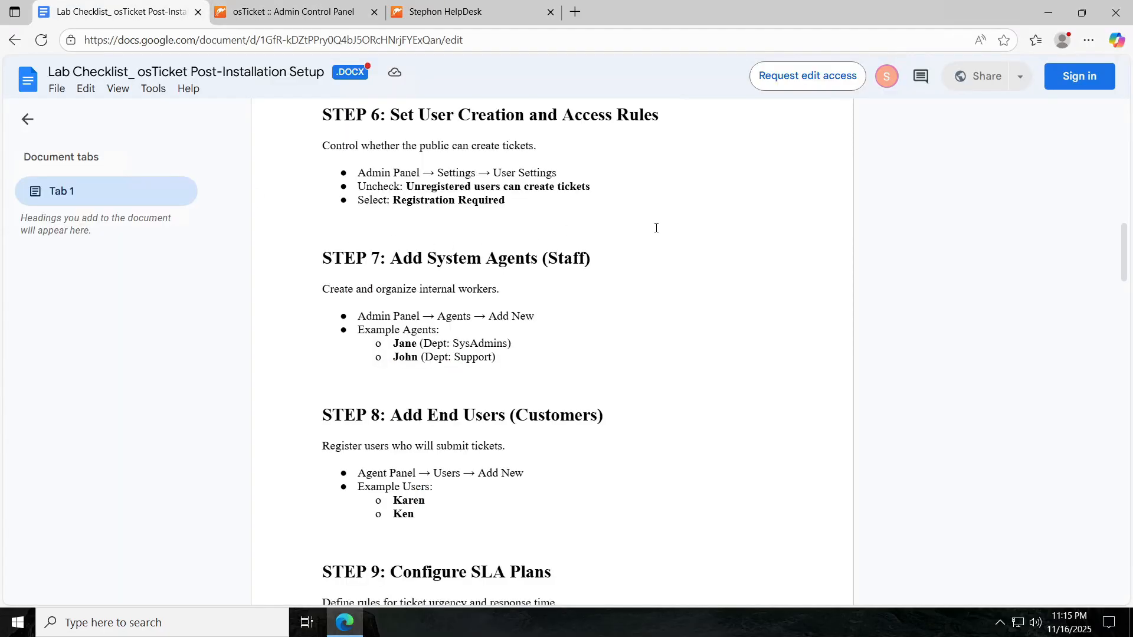
scroll(655, 228, down, 1)
scroll(656, 228, down, 1)
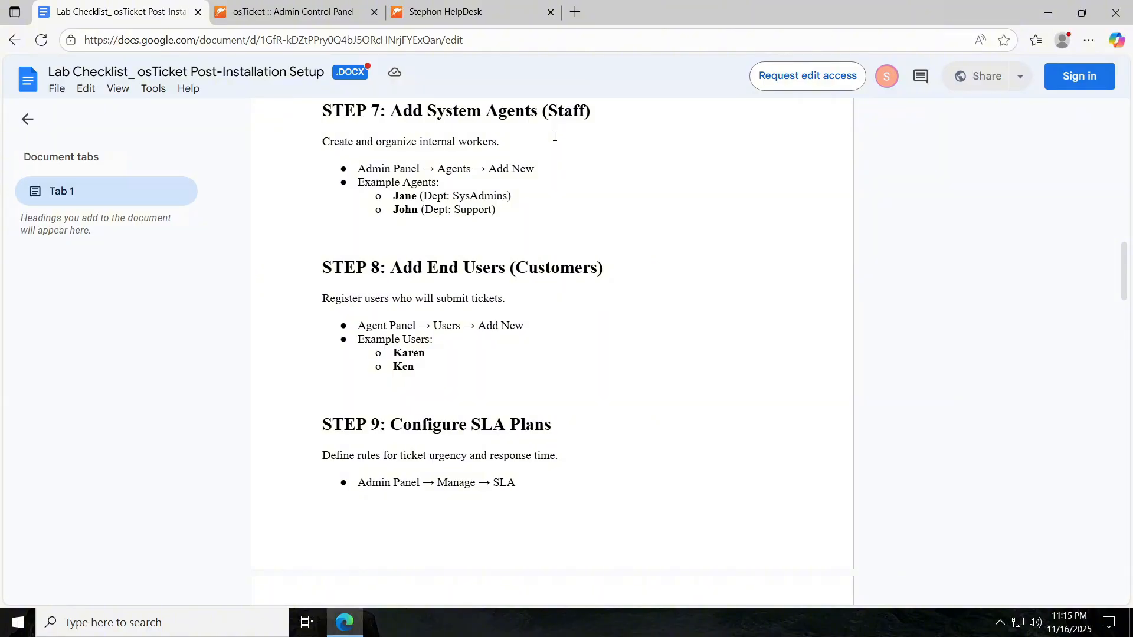
mouse_move(318, 3)
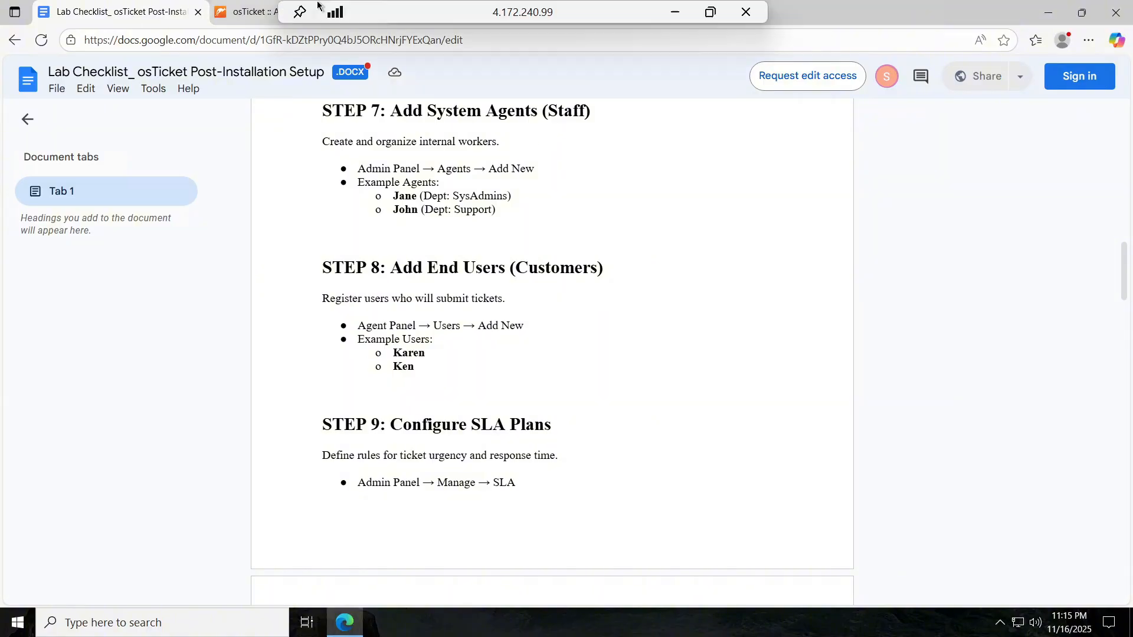
click(263, 15)
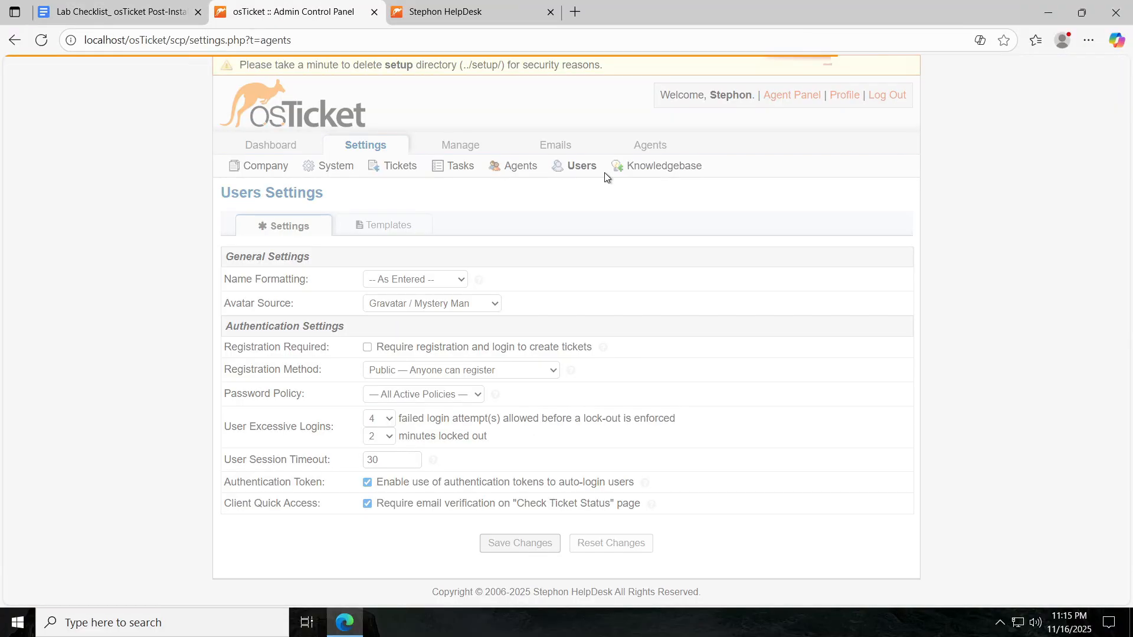
click(81, 13)
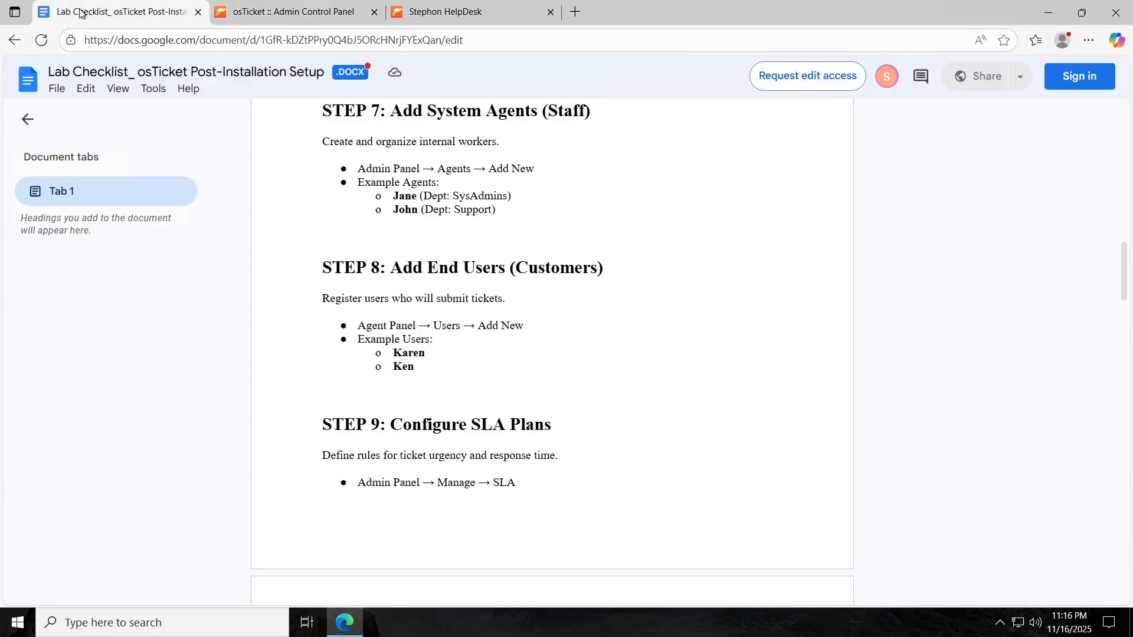
click(233, 15)
click(509, 169)
scroll(498, 297, down, 3)
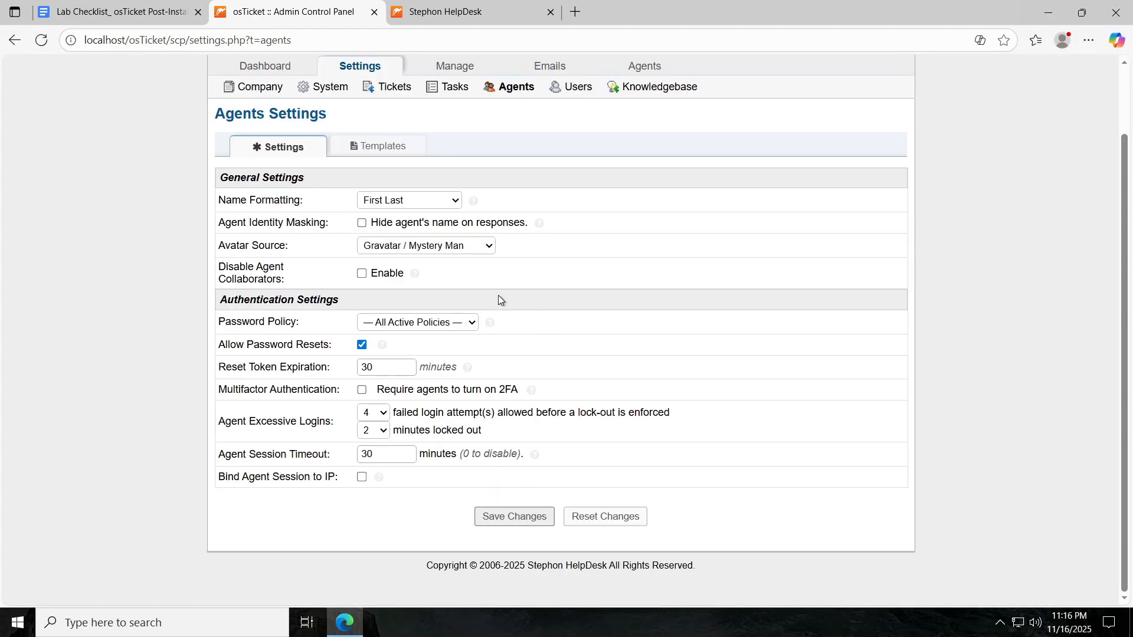
scroll(479, 298, up, 3)
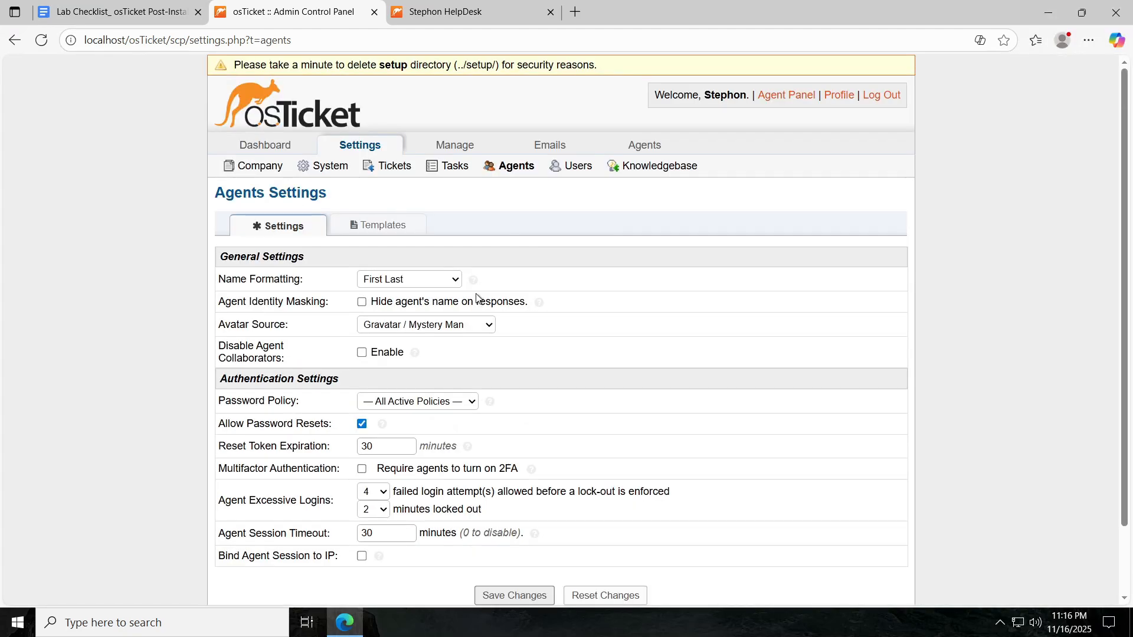
click(649, 147)
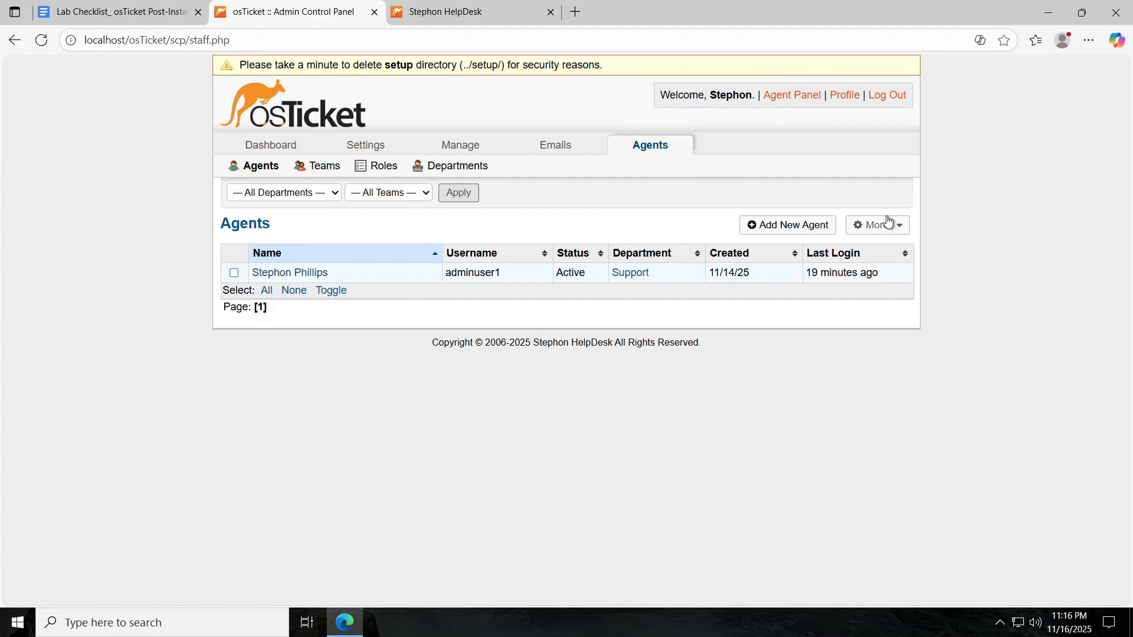
Start a new agent and enter its first and last name, e-mail and username from the checklist.
click(793, 223)
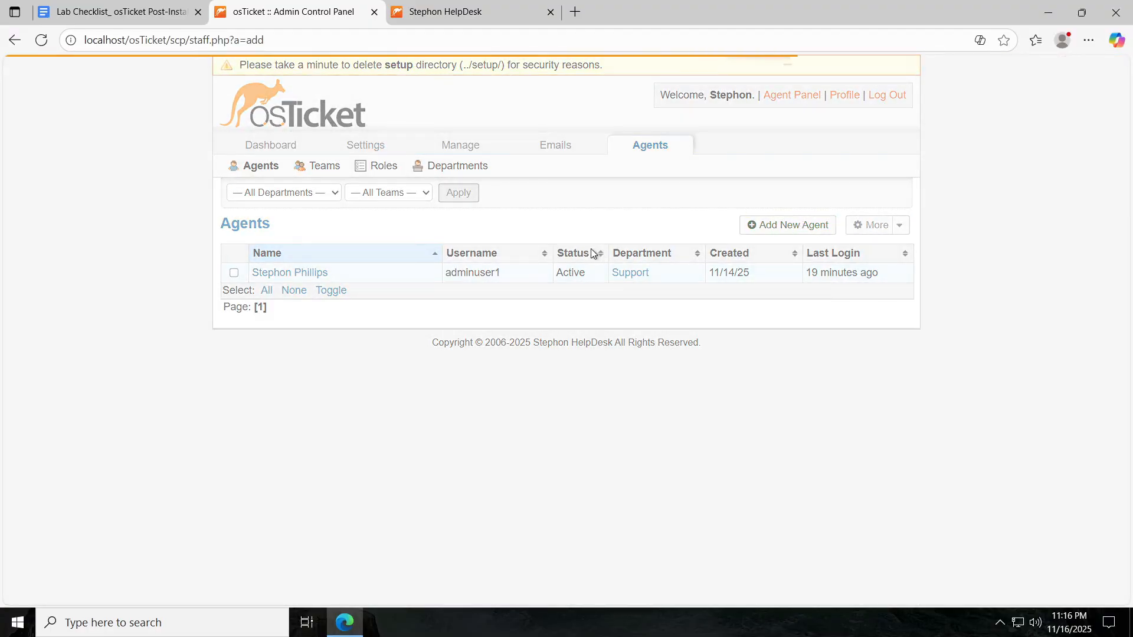
click(151, 9)
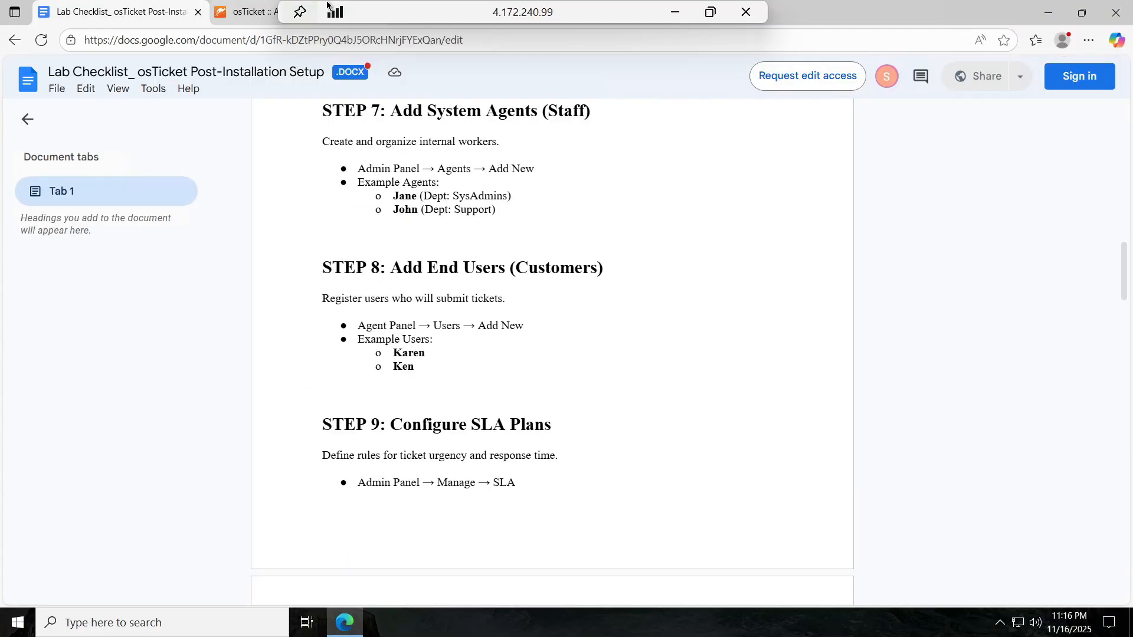
click(260, 12)
click(501, 265)
text(Jane)
key(Tab)
text(D)
key(Tab)
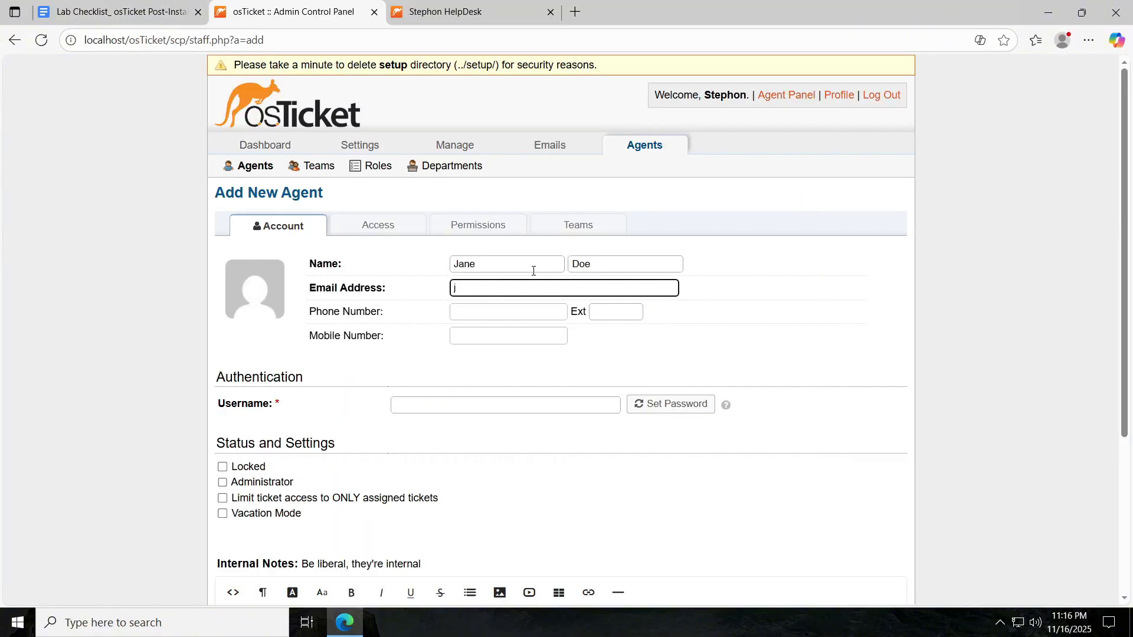
key(Tab)
key(Tab)
key(Tab)
key(Tab)
text(jane)
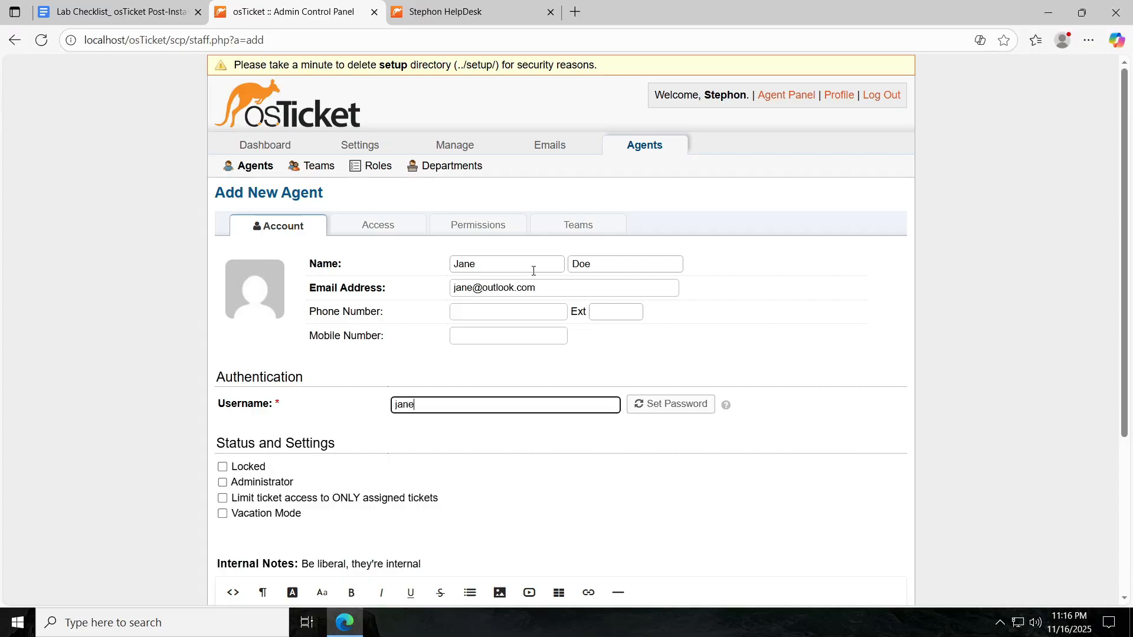
Set the agent's password directly, without requiring a change at next login.
click(671, 401)
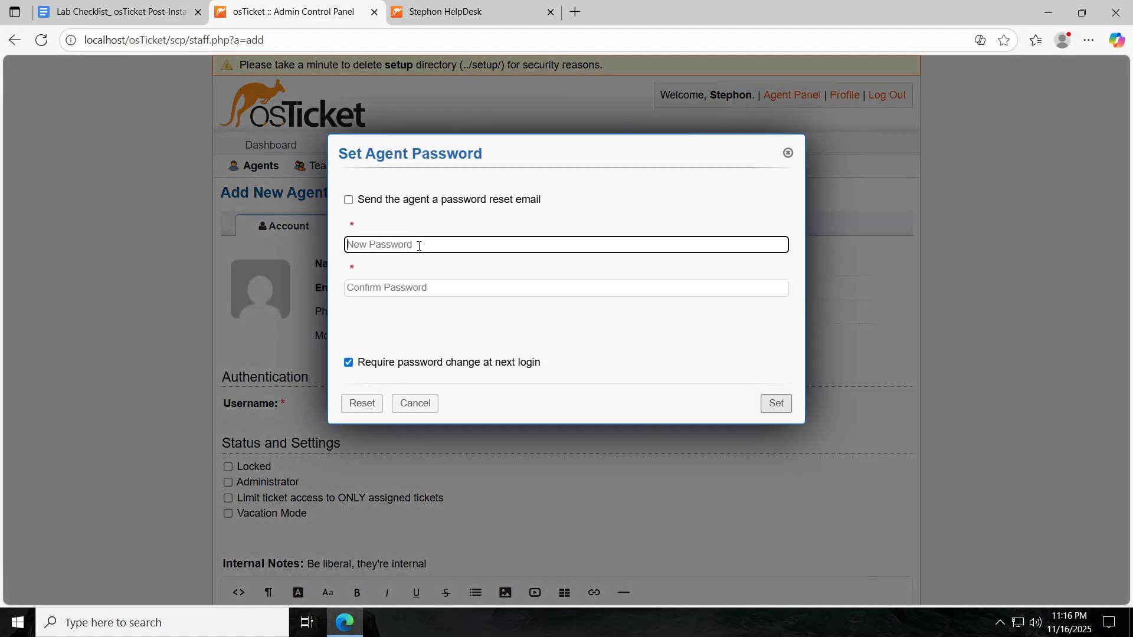
text(•••••••••)
click(464, 289)
text(••)
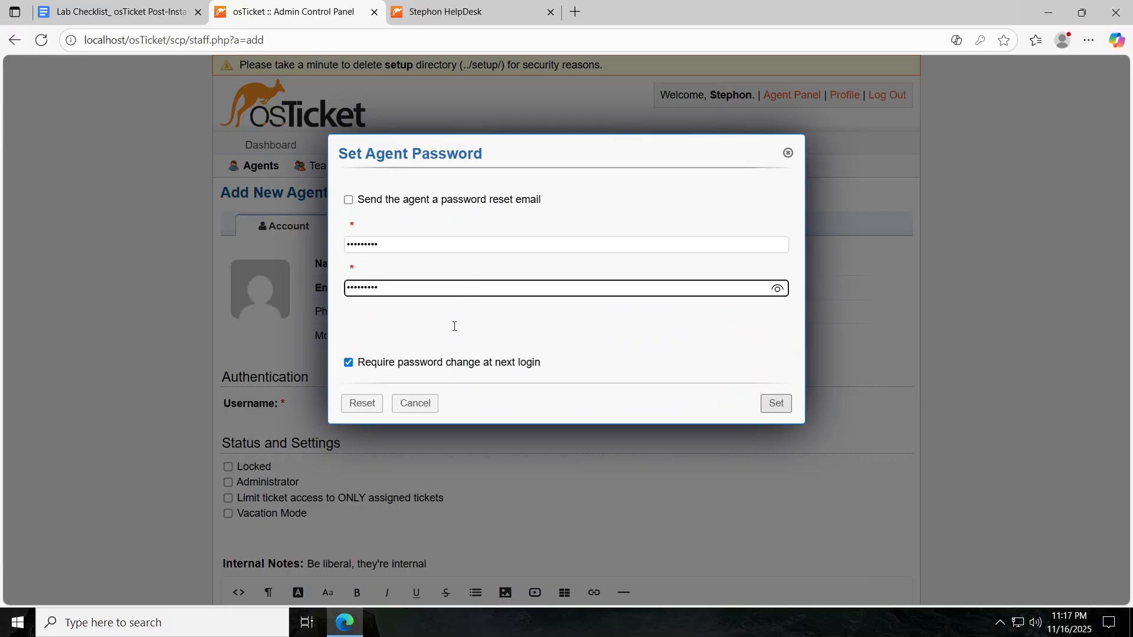
text(•••••••)
click(357, 363)
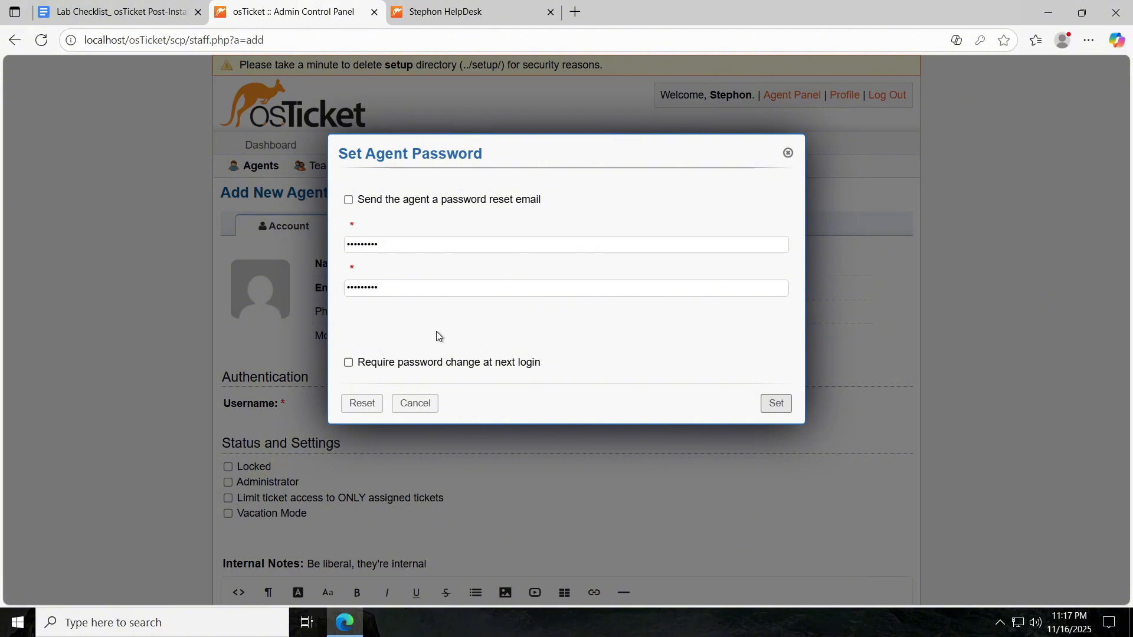
click(775, 403)
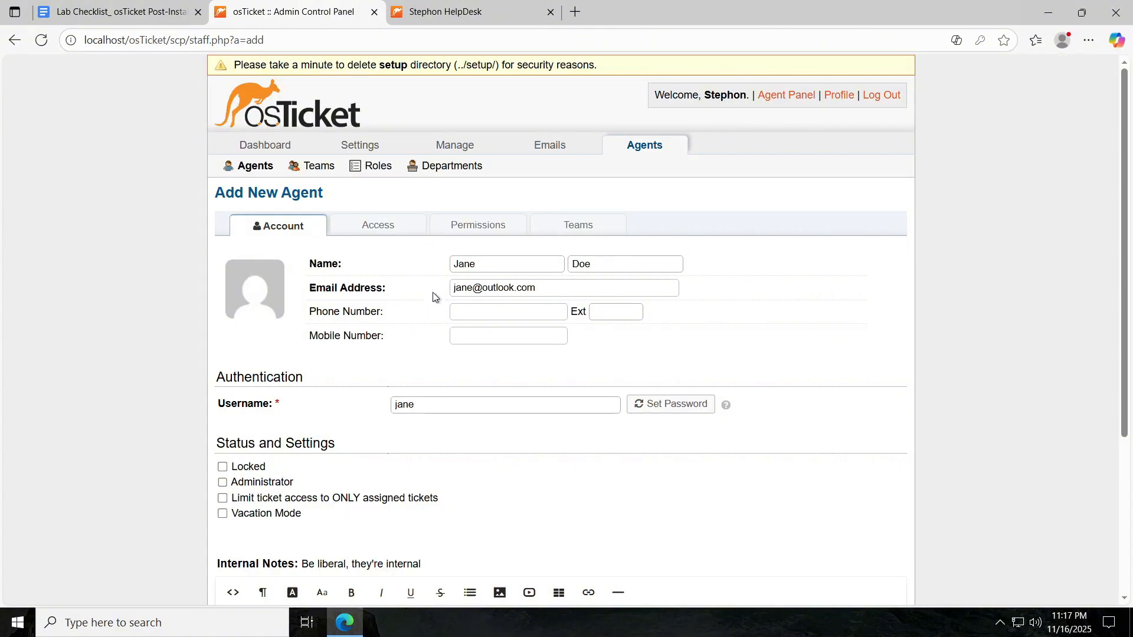
scroll(554, 293, down, 2)
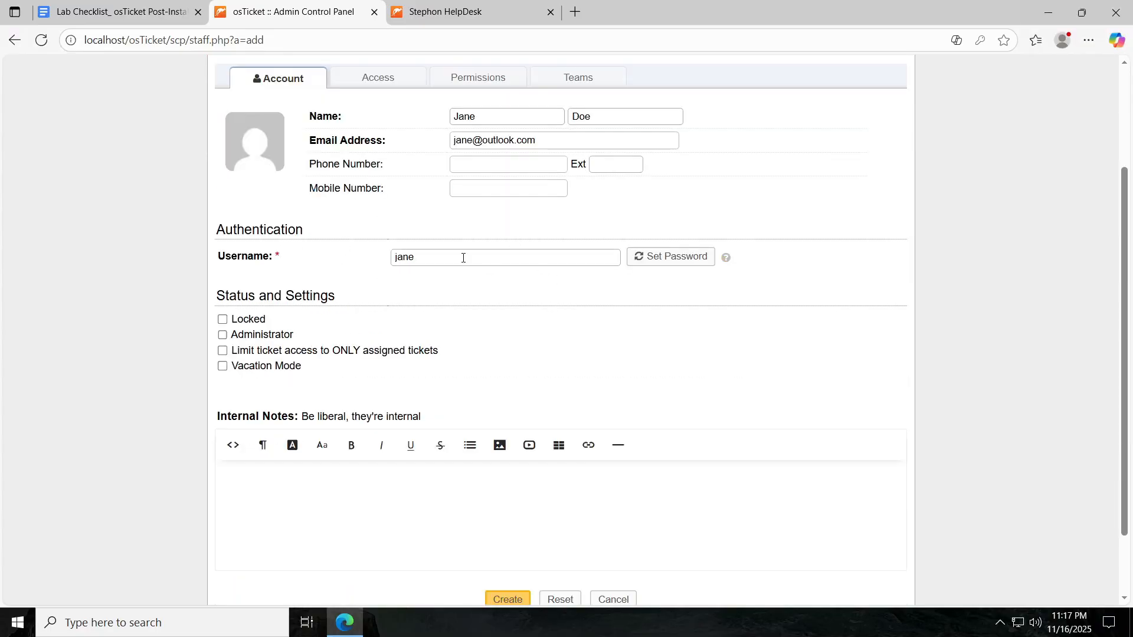
scroll(261, 323, down, 2)
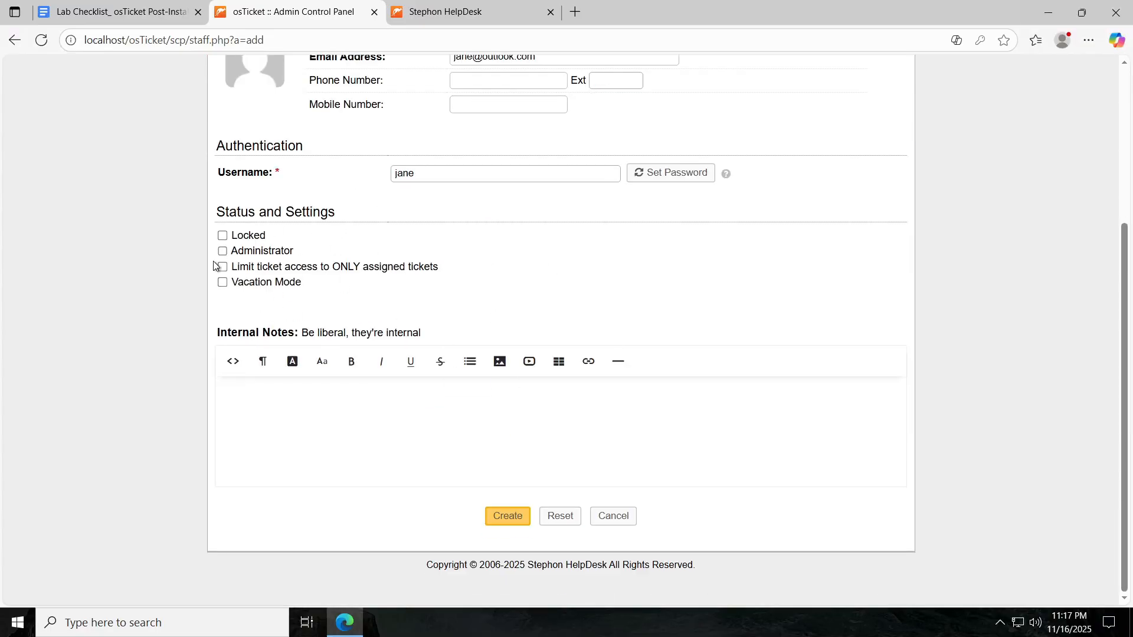
scroll(354, 324, up, 4)
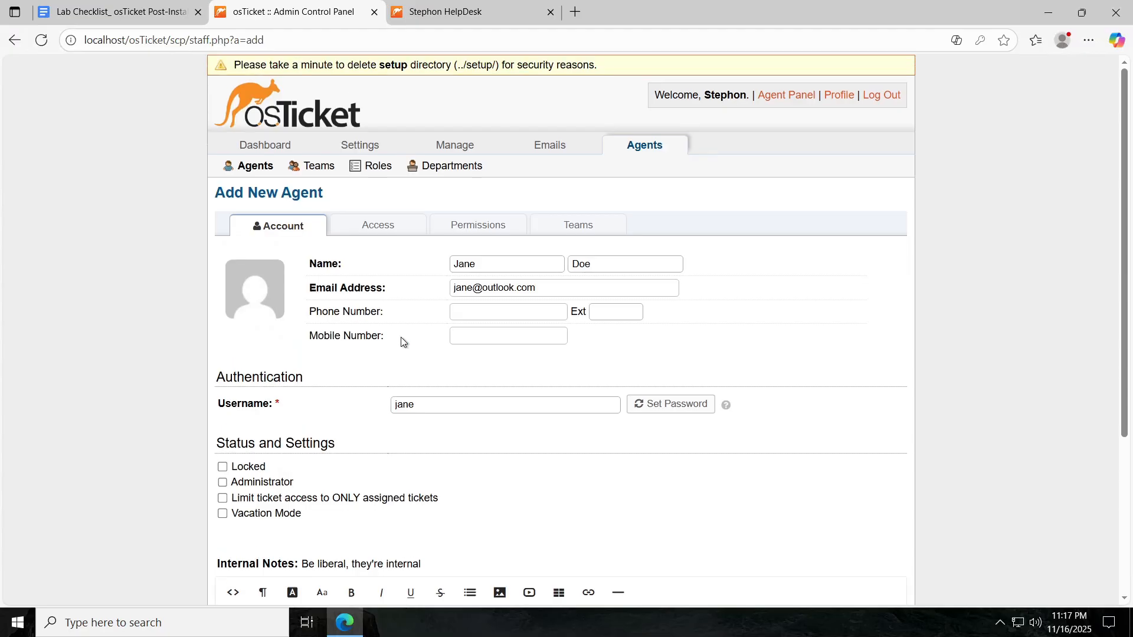
Give the agent sysAdmins as primary department and the Supreme Admin role, and create it.
click(401, 224)
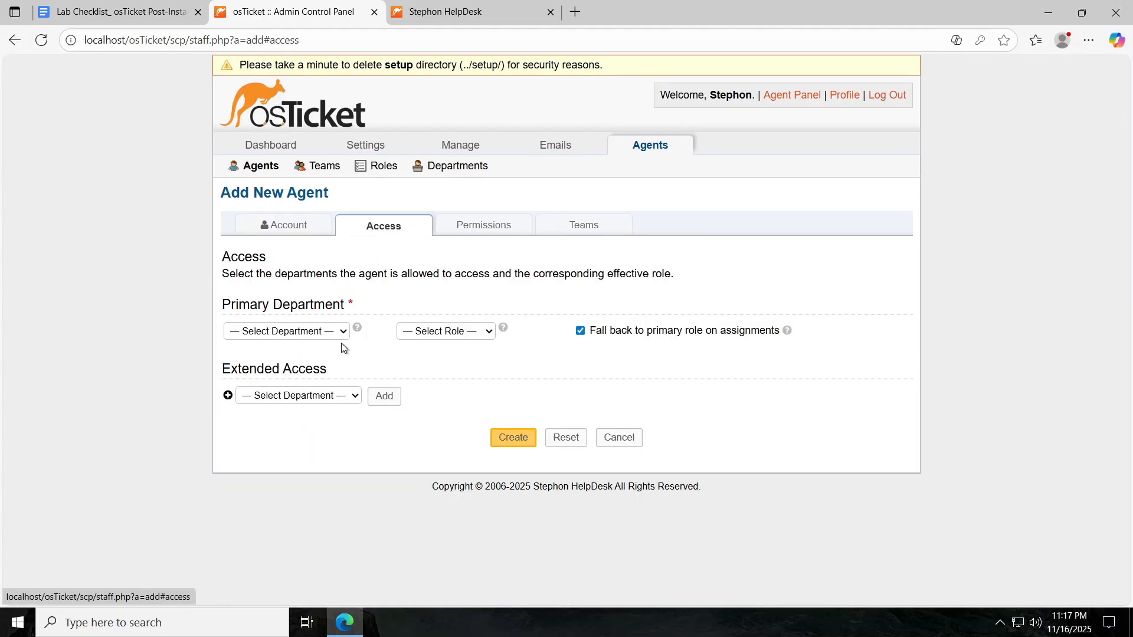
click(340, 335)
click(286, 406)
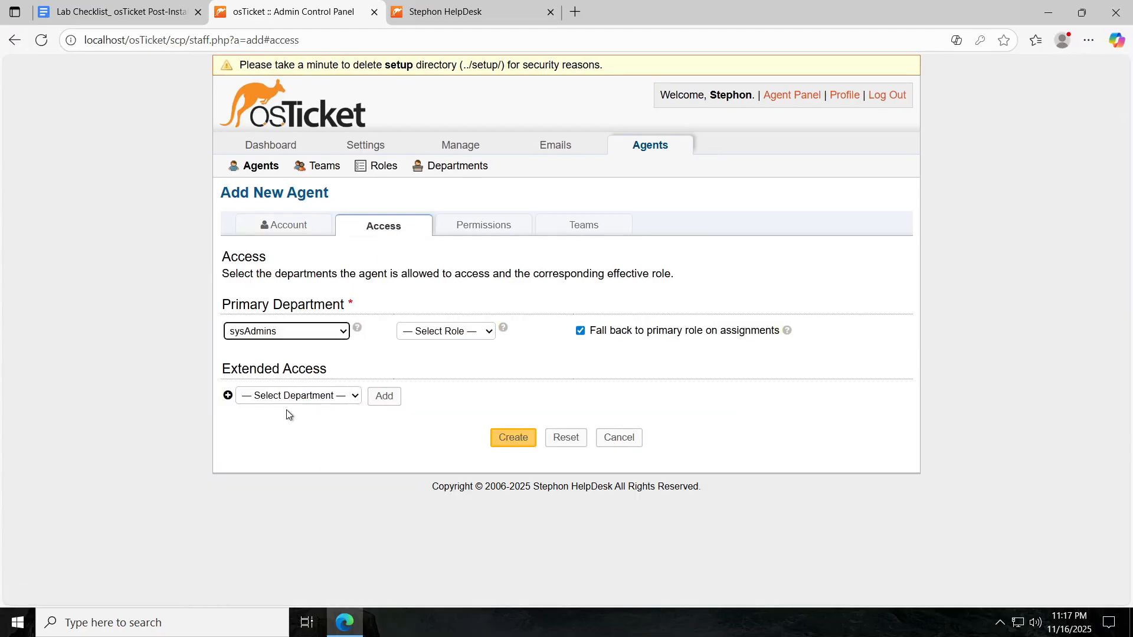
click(473, 334)
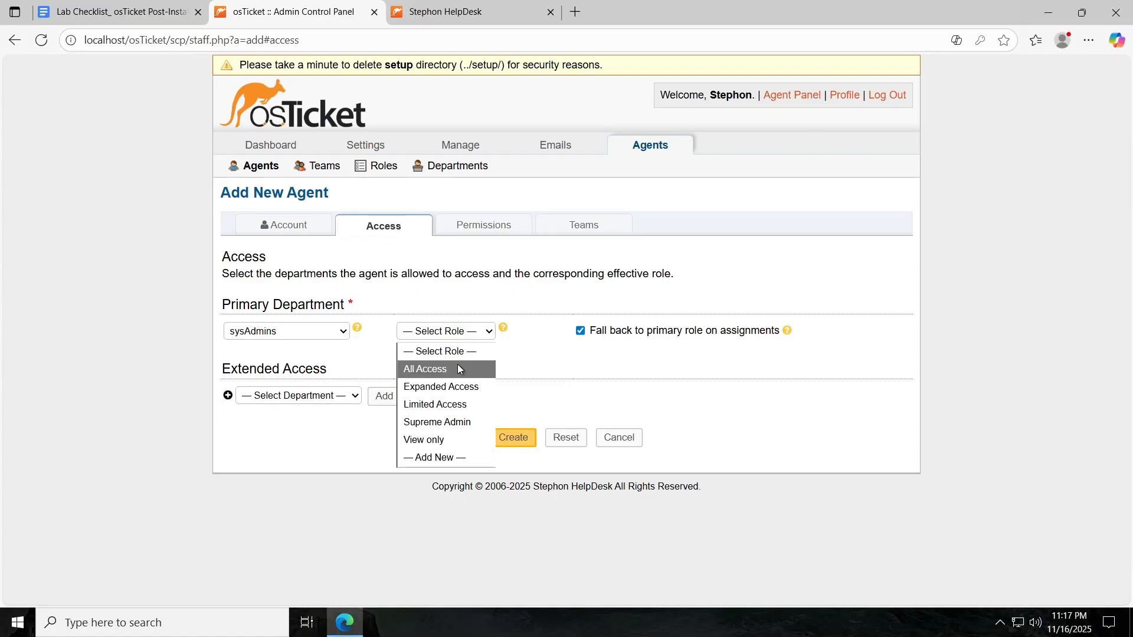
click(452, 422)
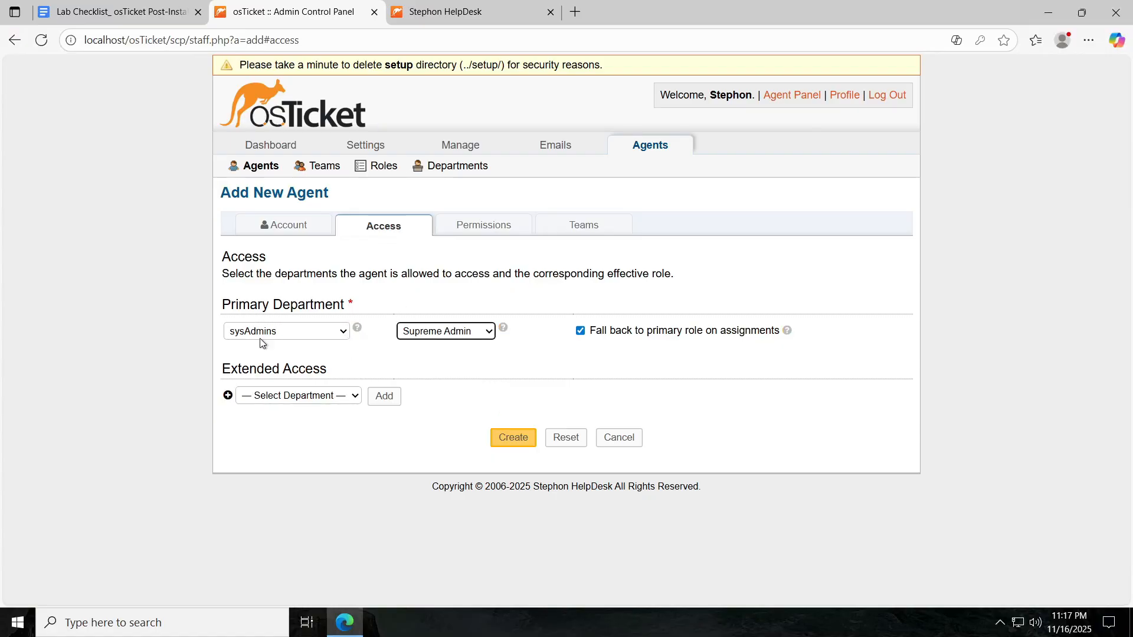
click(511, 438)
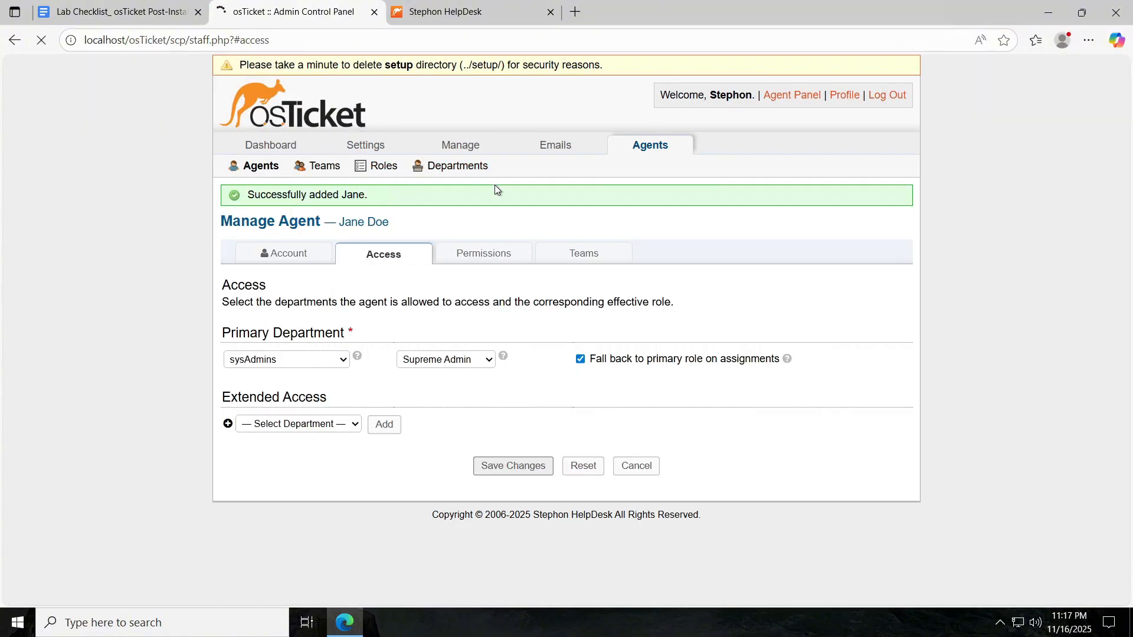
click(781, 224)
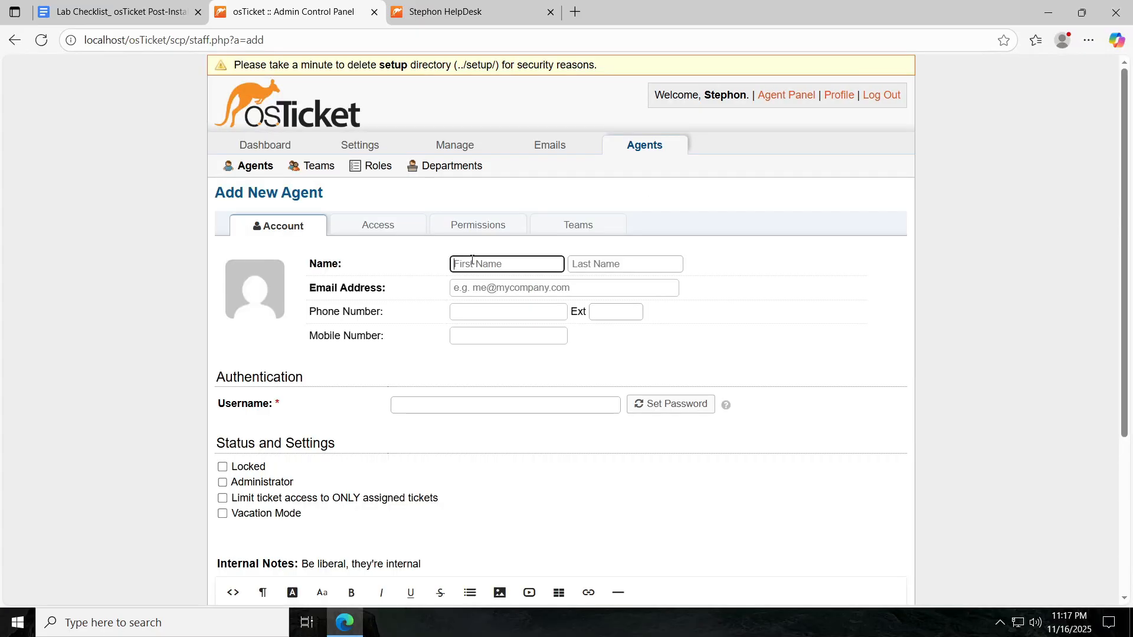
Enter the second agent's first and last name, e-mail address and username.
text(John)
key(Tab)
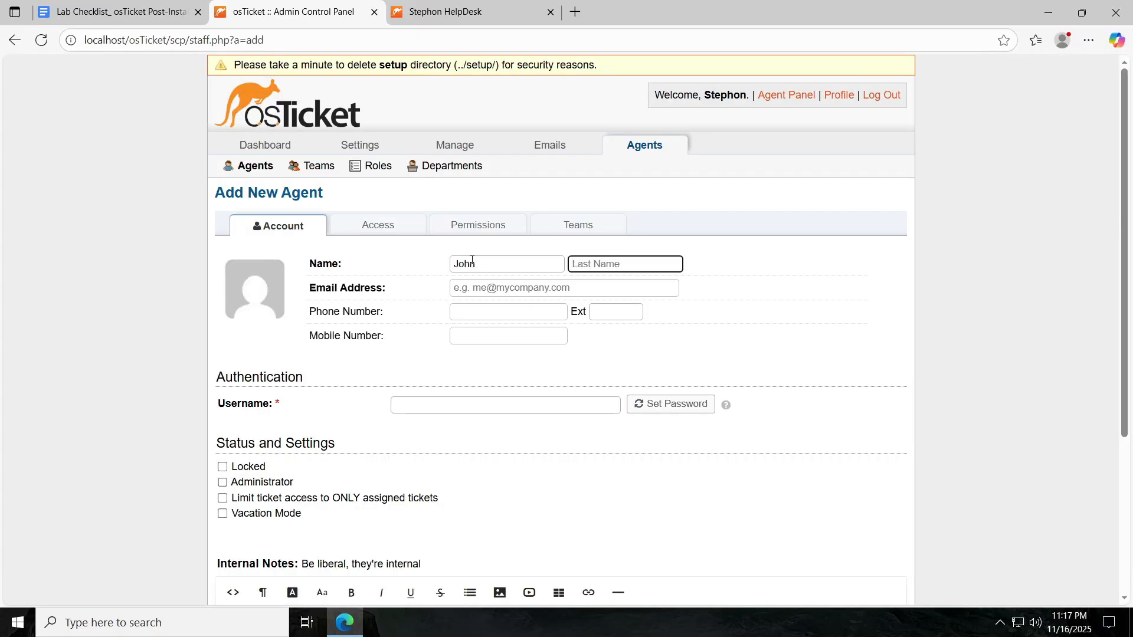
text(Doe)
key(Tab)
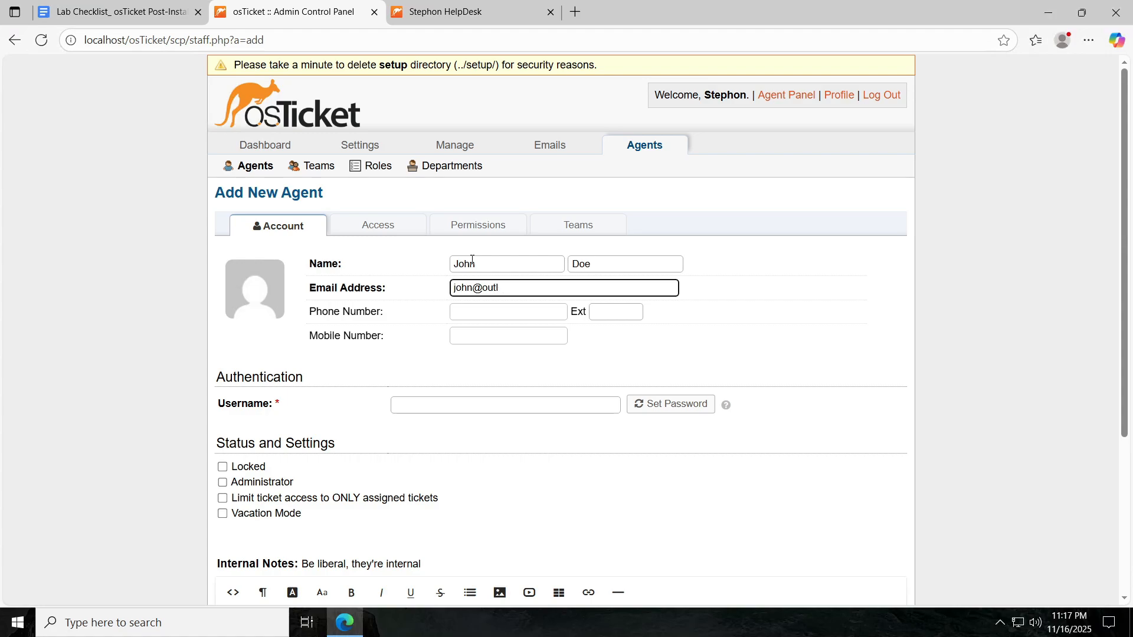
click(472, 405)
text(john)
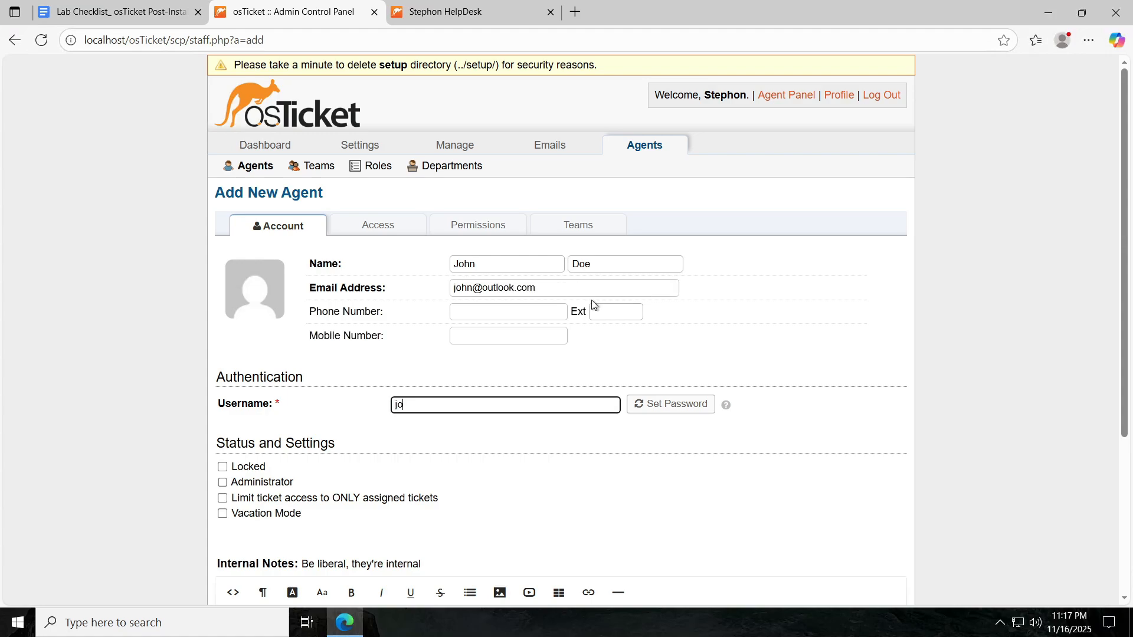
Set and confirm the agent's password with no forced change at next login, then review the form.
click(671, 403)
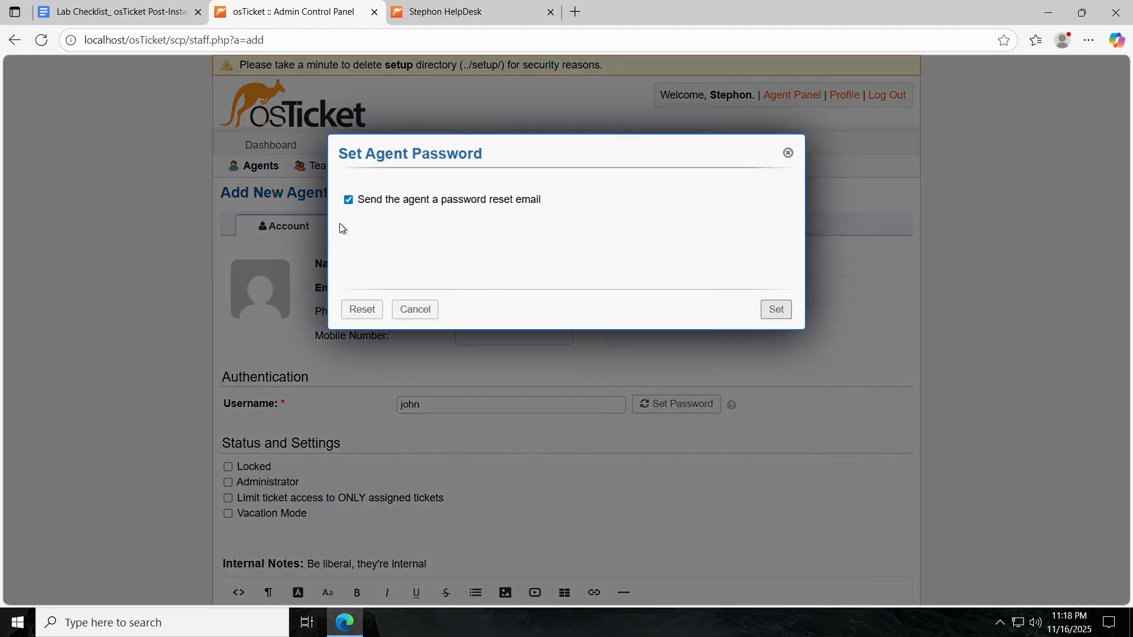
click(349, 199)
click(425, 245)
text(password1)
key(Tab)
text(p)
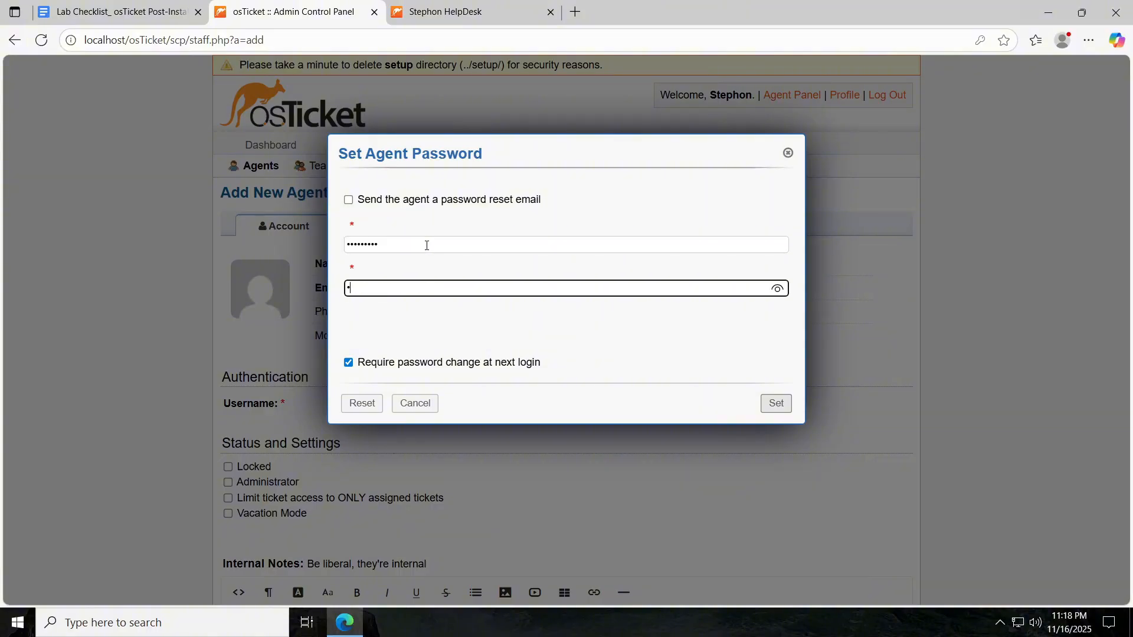
text(assword1)
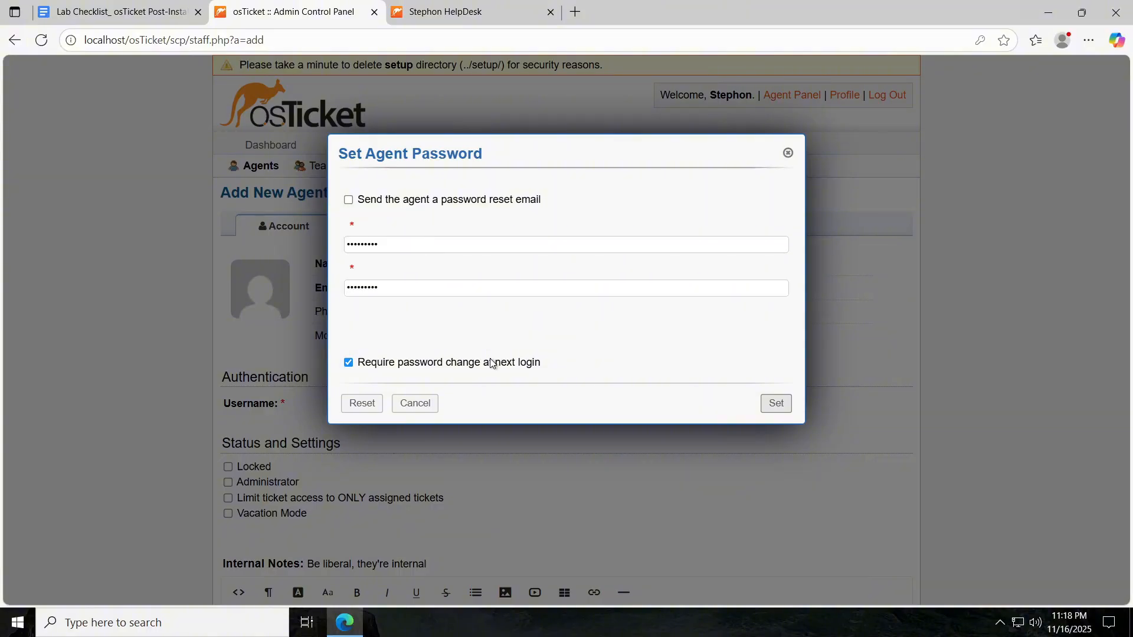
click(493, 363)
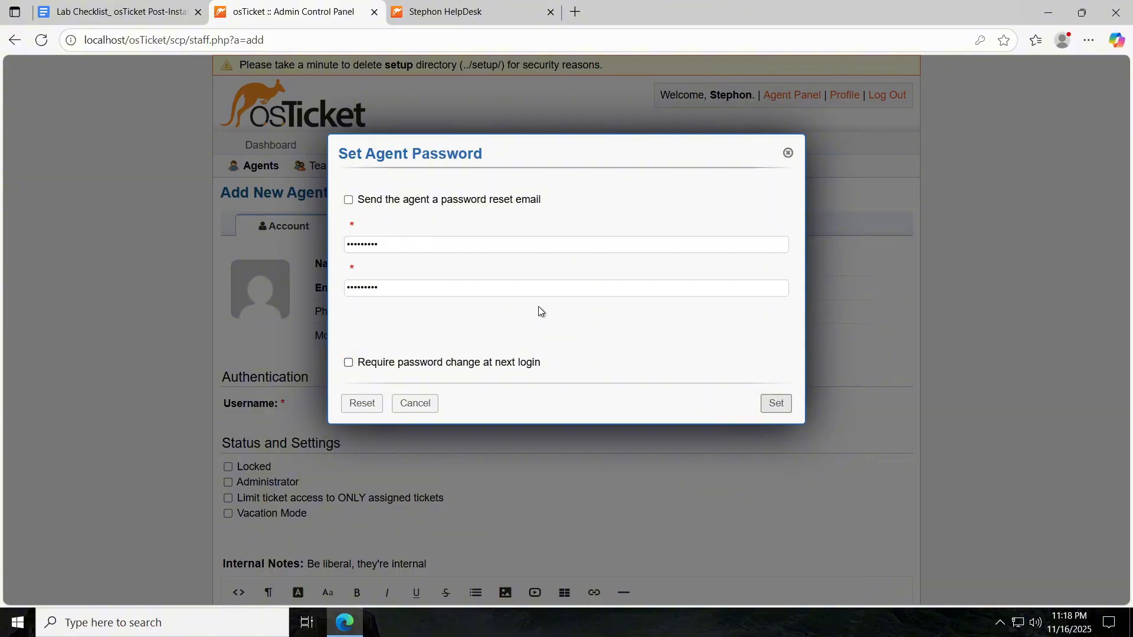
click(777, 404)
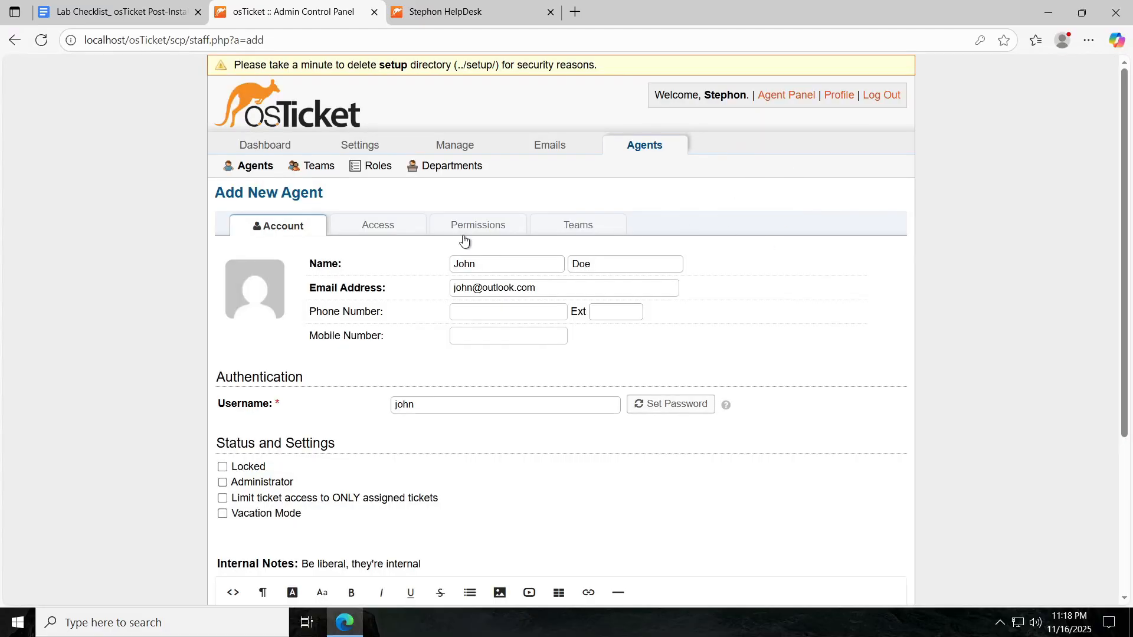
scroll(462, 239, down, 3)
scroll(543, 149, up, 4)
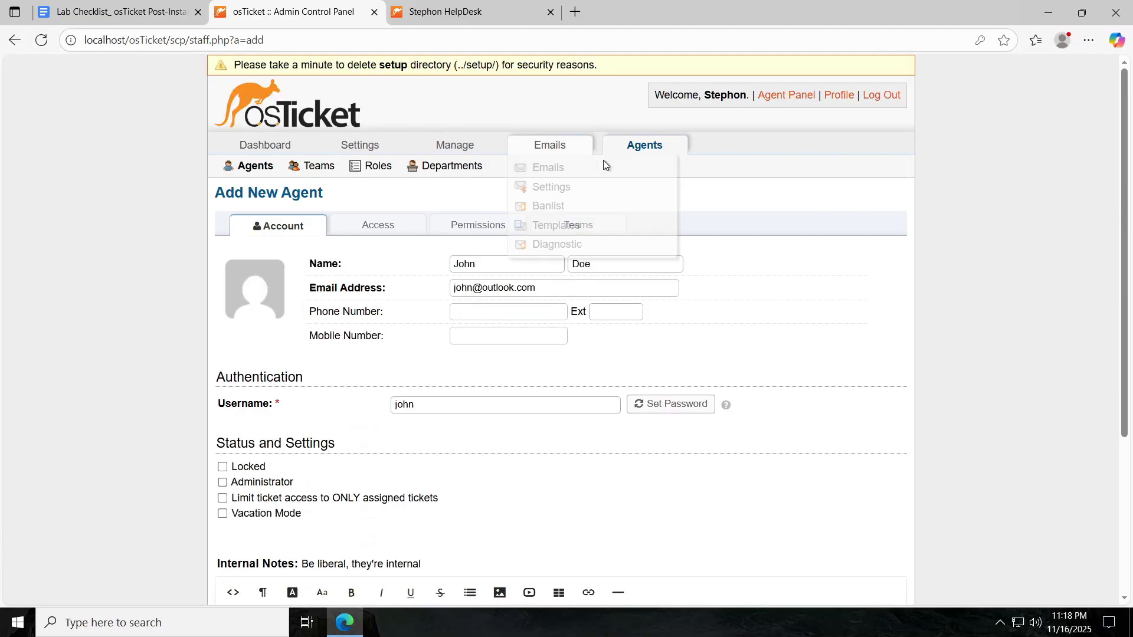
scroll(387, 256, down, 4)
scroll(461, 216, up, 2)
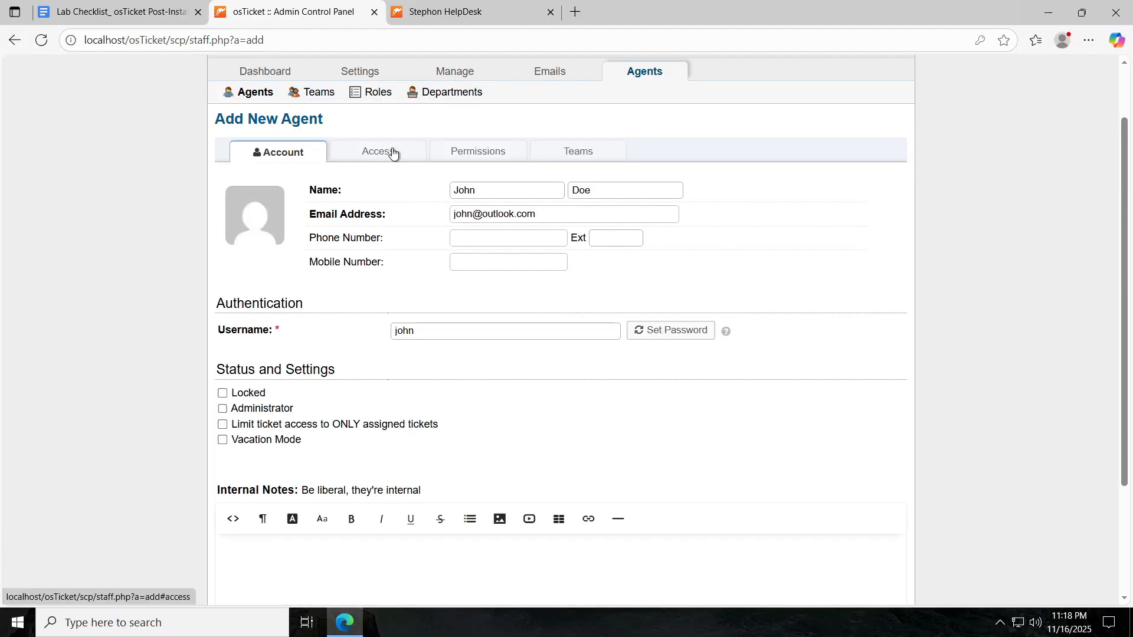
scroll(422, 192, down, 3)
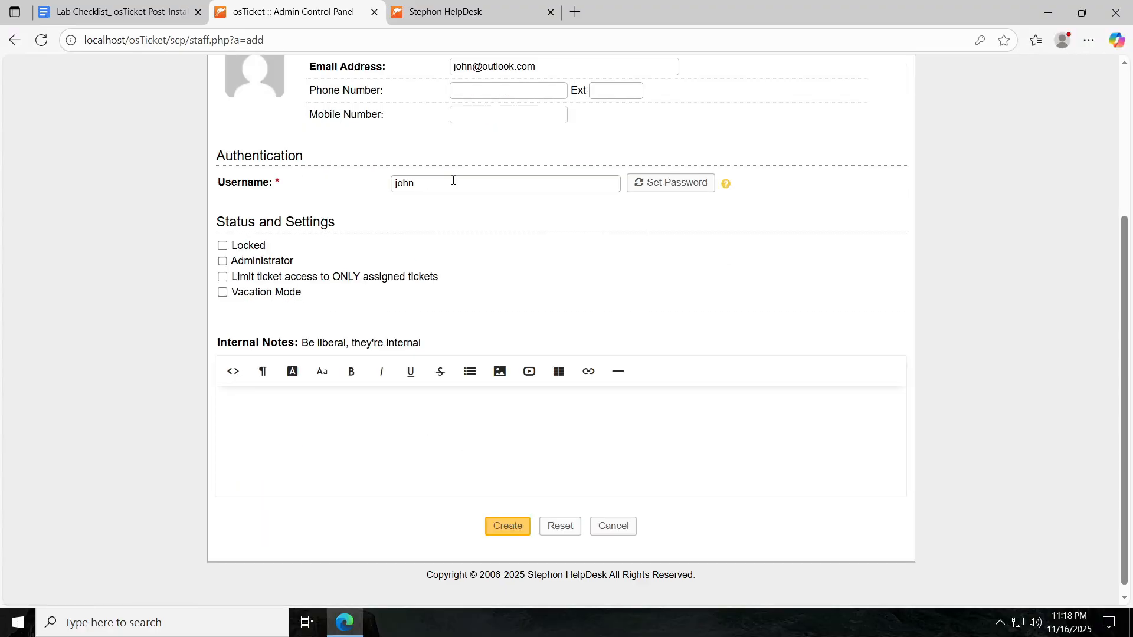
scroll(413, 171, up, 3)
Assign Support as primary department and the Limited Access role, then create the second agent.
click(378, 154)
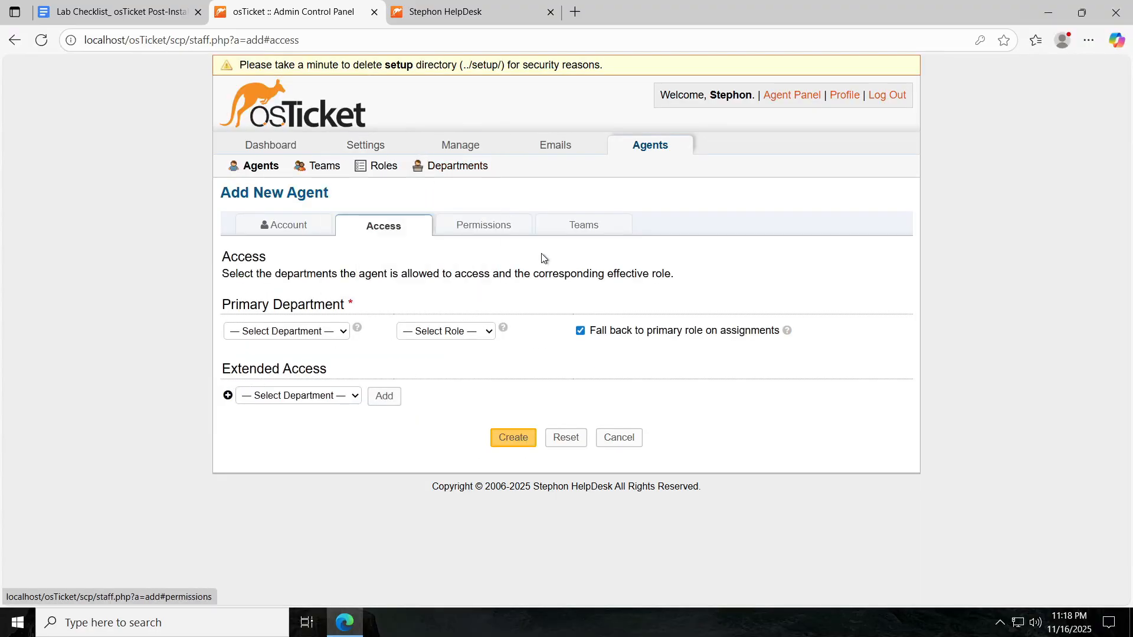
click(306, 330)
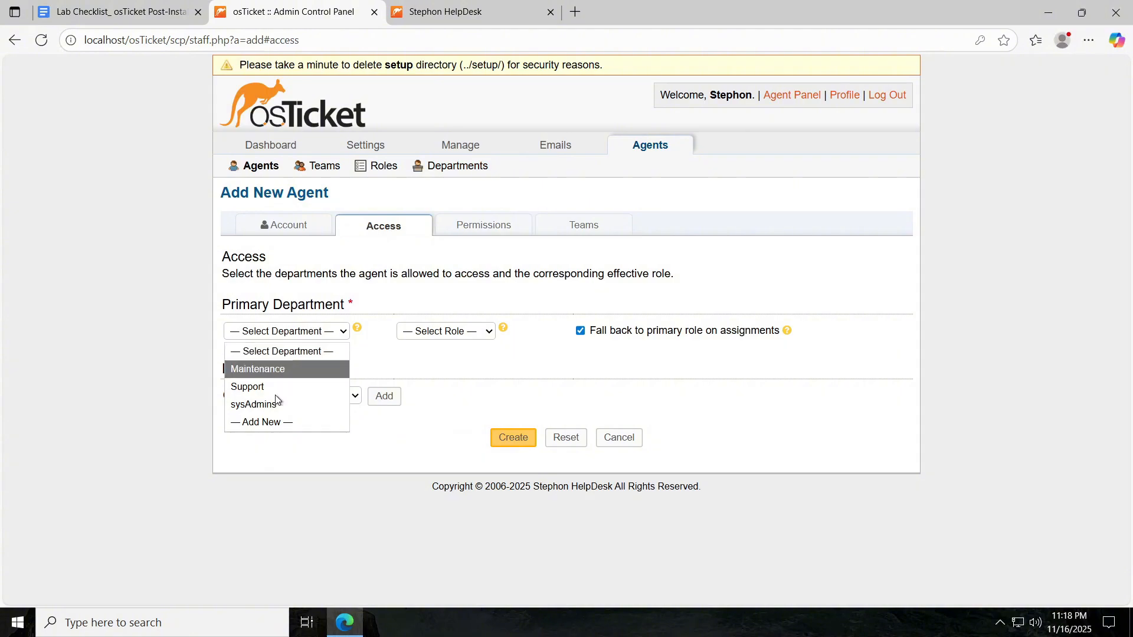
click(313, 380)
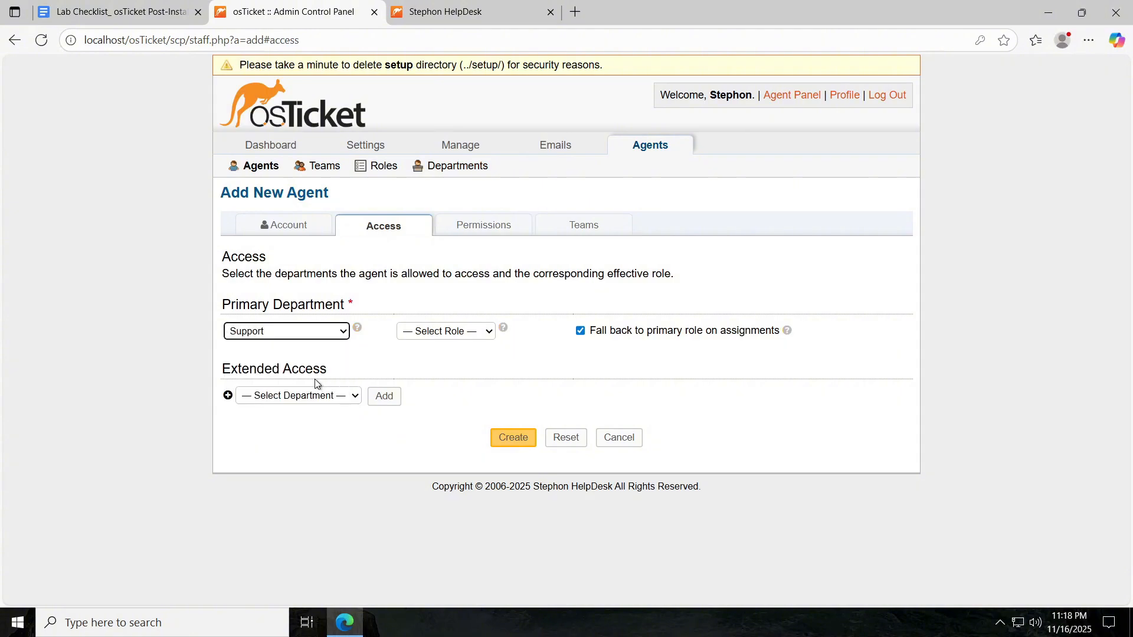
click(478, 332)
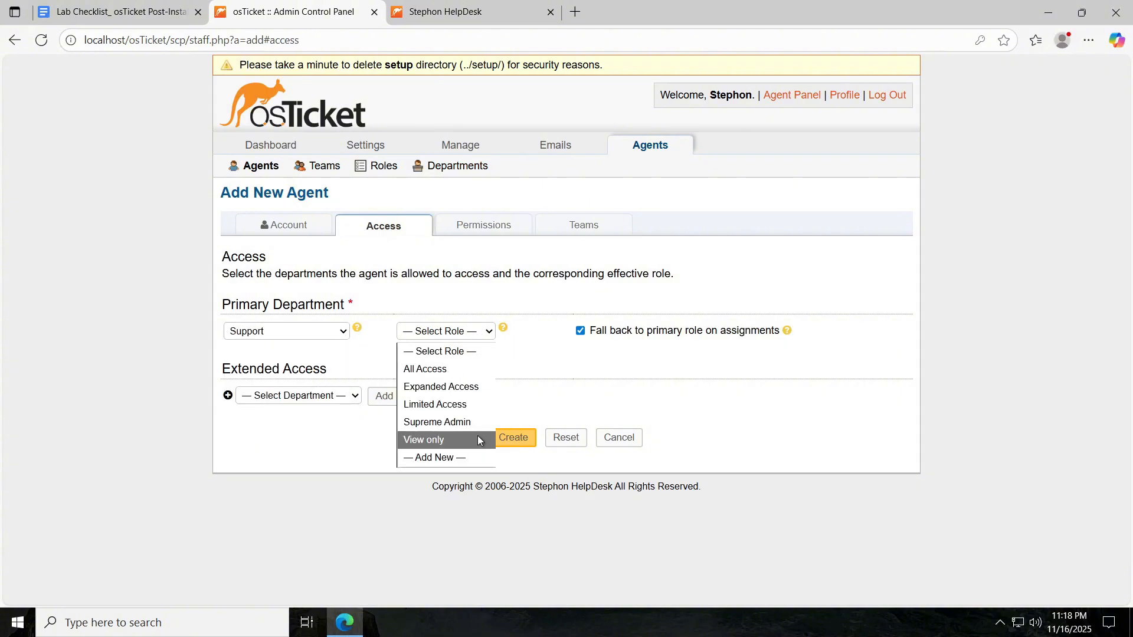
click(434, 404)
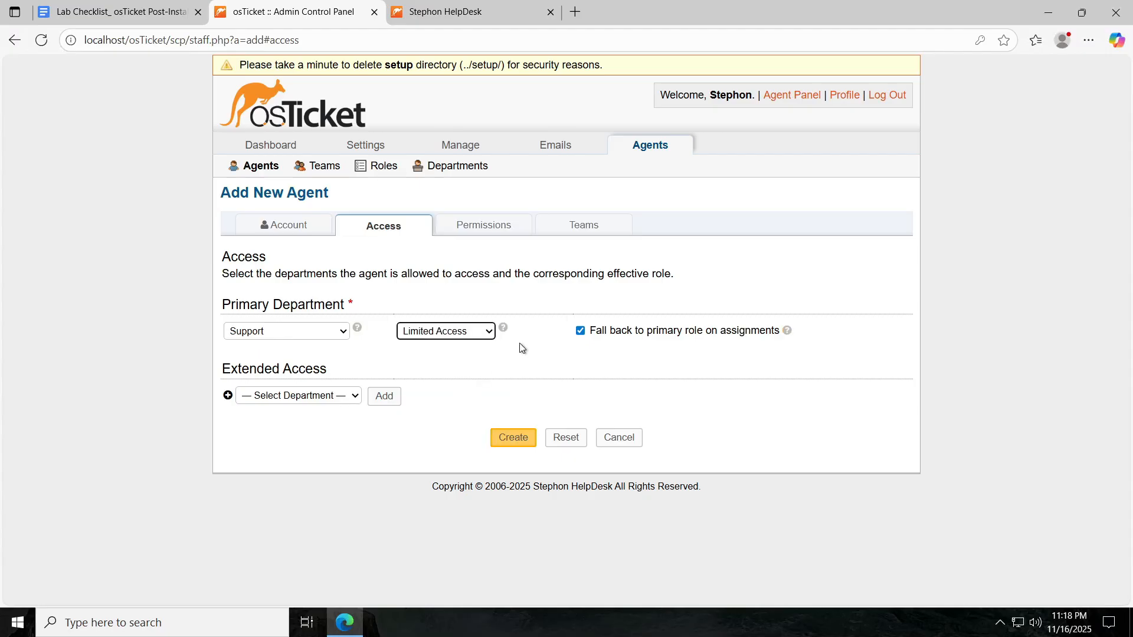
click(513, 438)
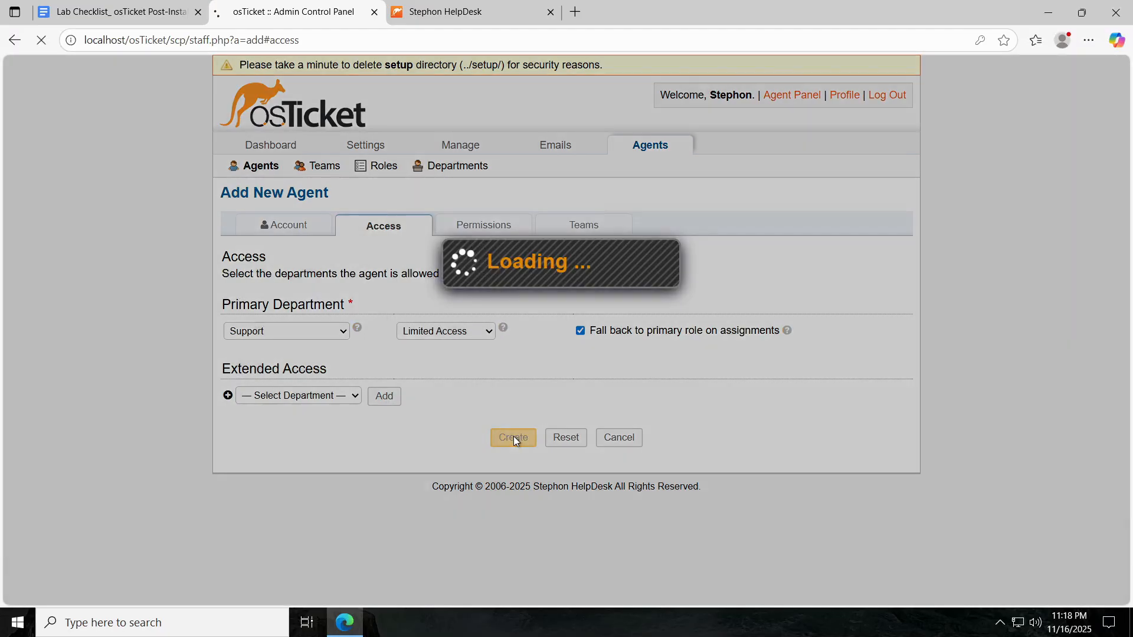
click(118, 12)
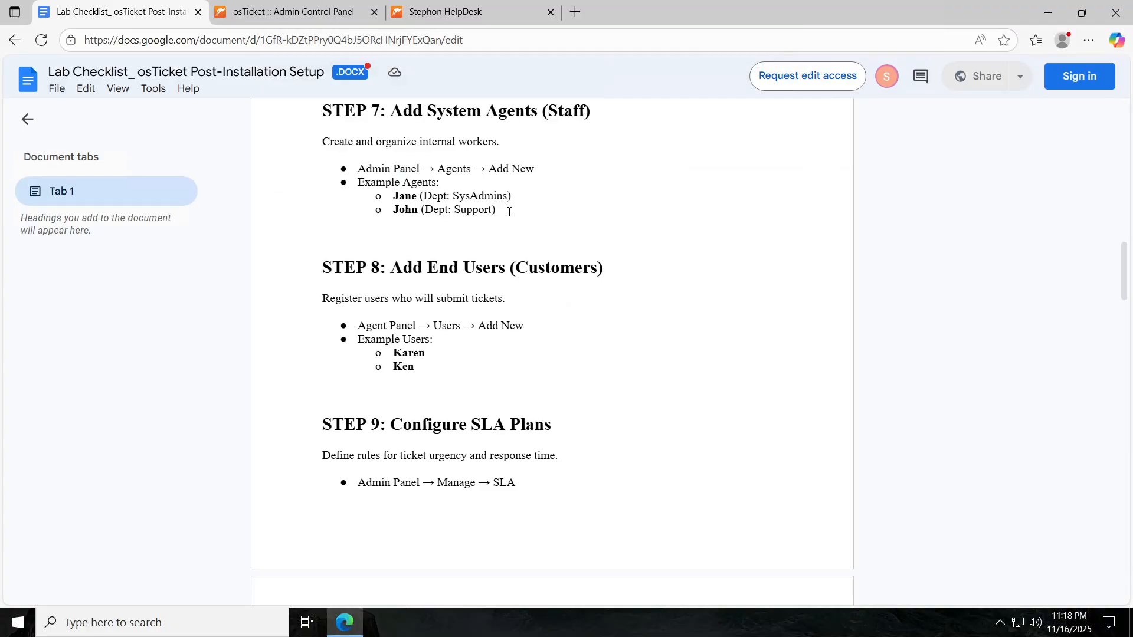
Scroll the checklist to STEP 8: Add End Users, then return to osTicket.
scroll(509, 212, down, 1)
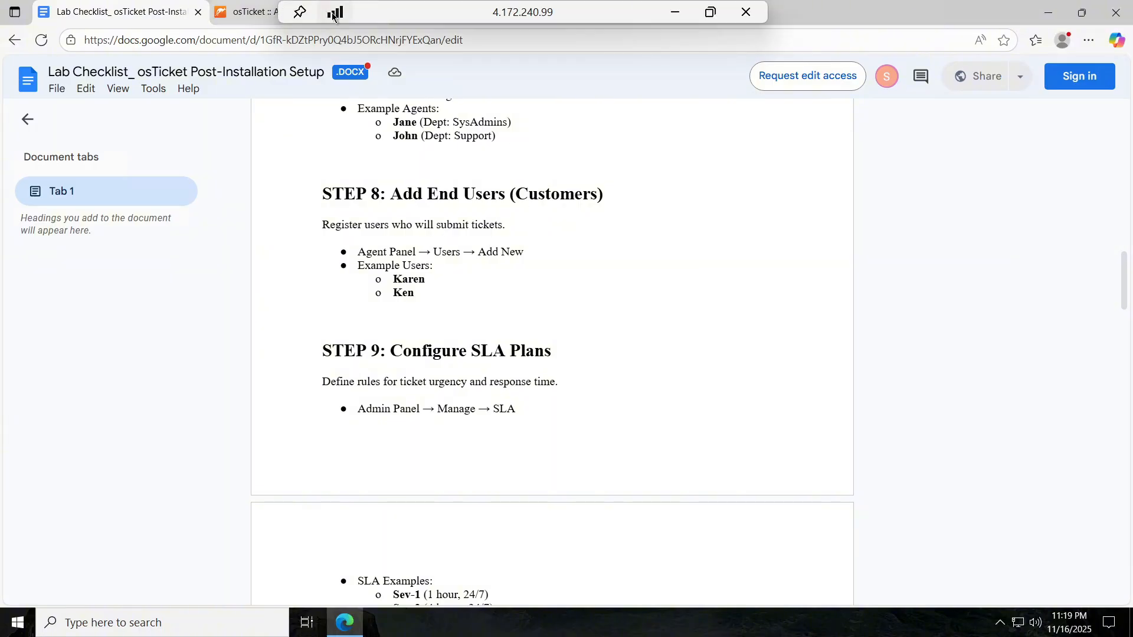
click(248, 15)
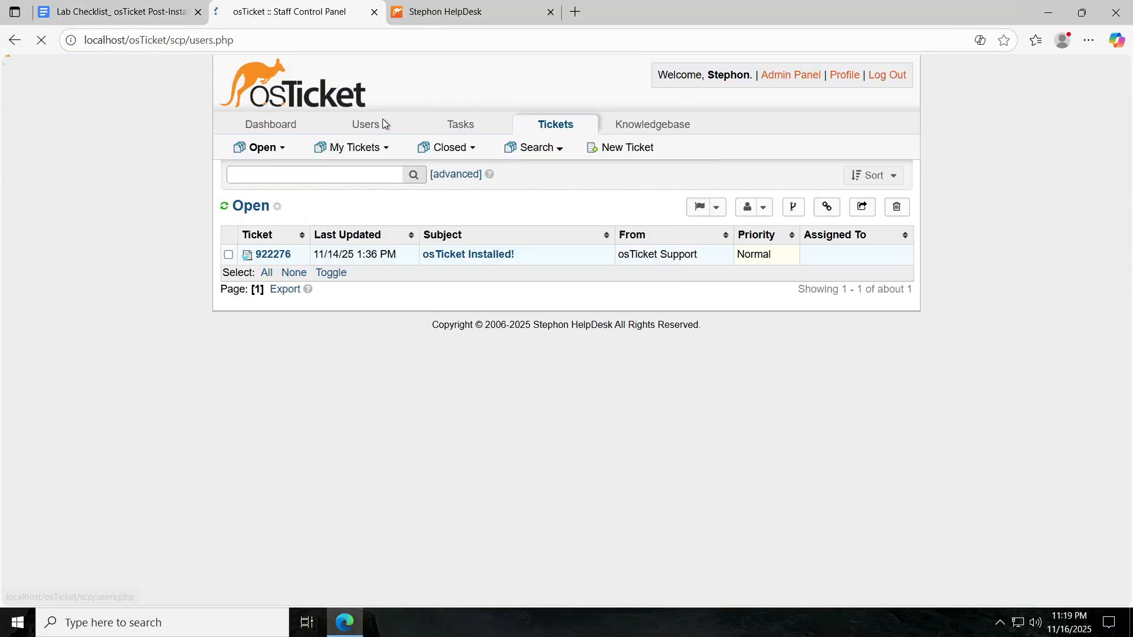
From Agent Panel > Users, add a guest user with the customer's e-mail address and full name.
click(382, 122)
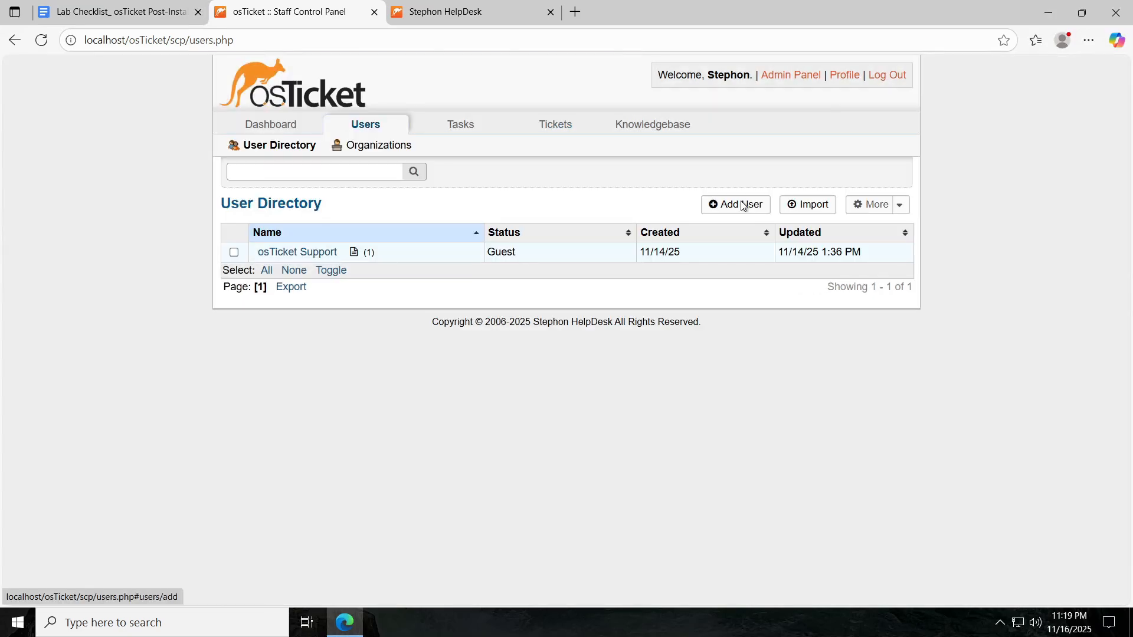
click(745, 204)
click(505, 265)
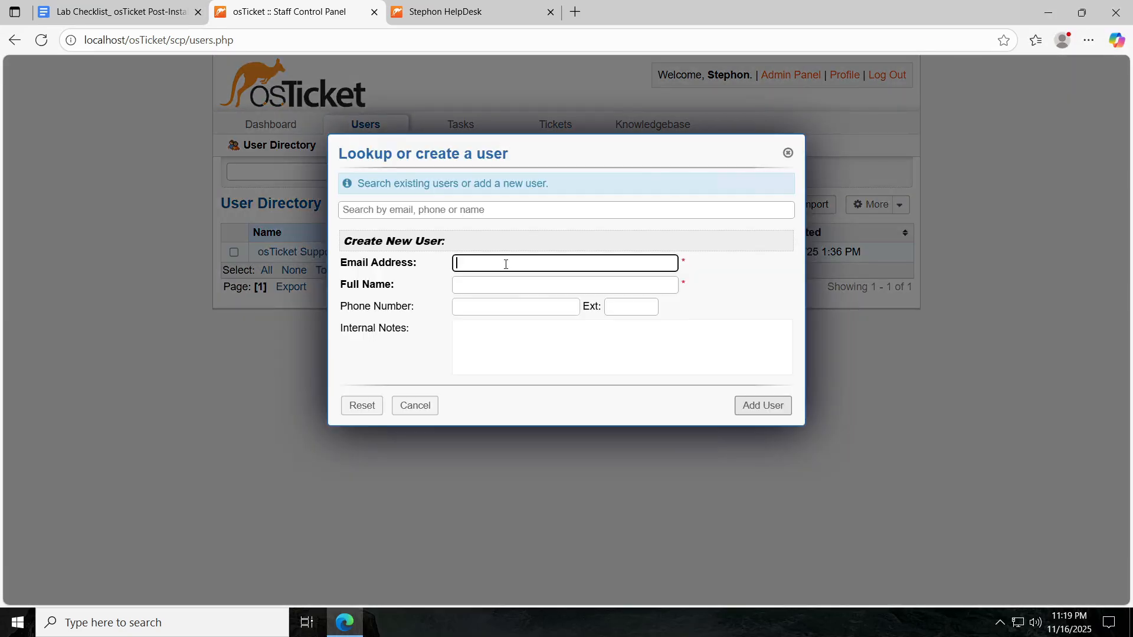
key(Tab)
text(Ken Kennignton)
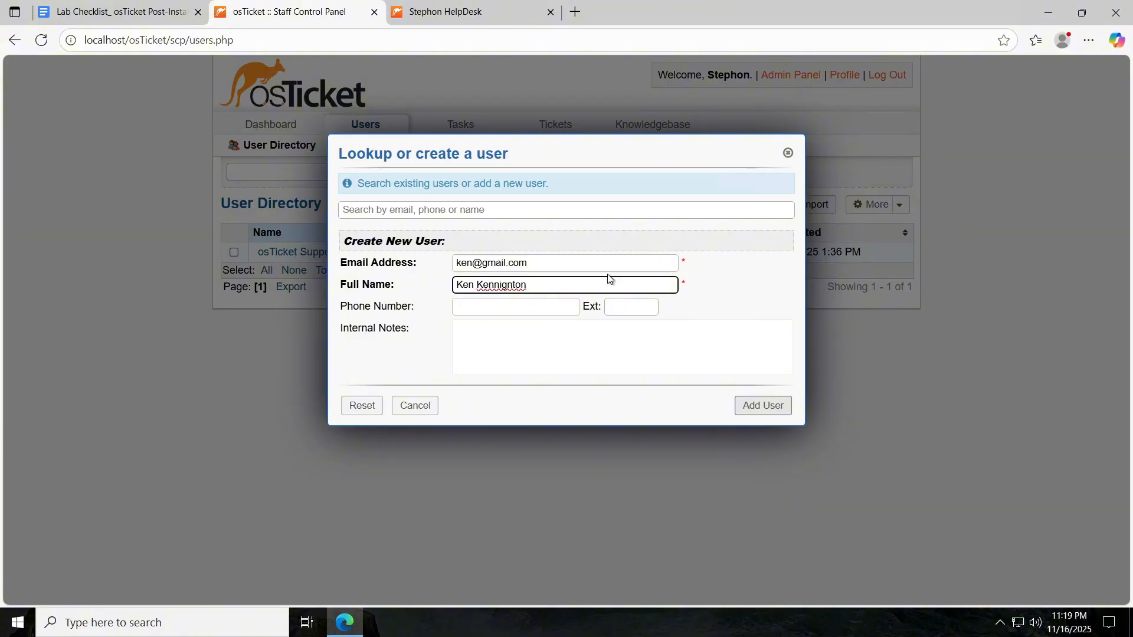
triple_click(571, 267)
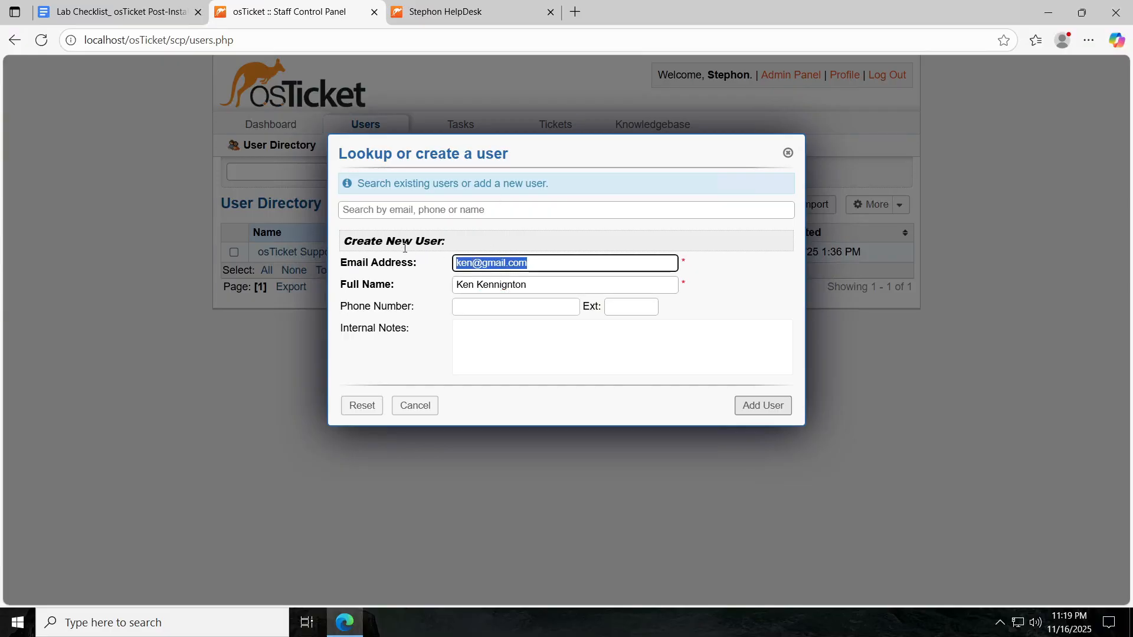
click(133, 23)
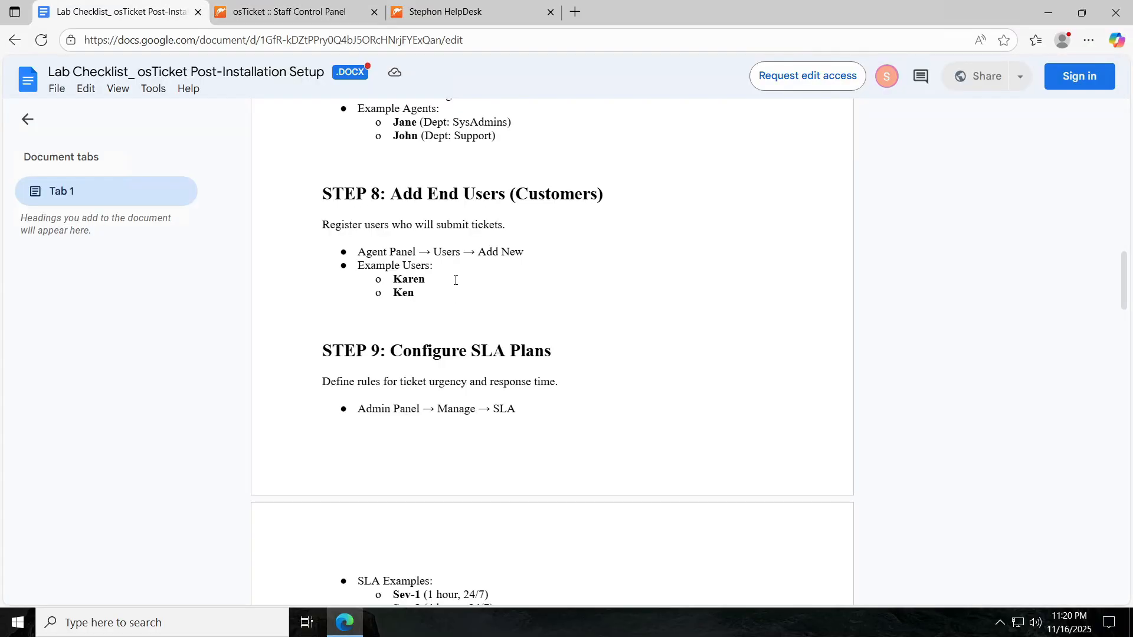
click(248, 619)
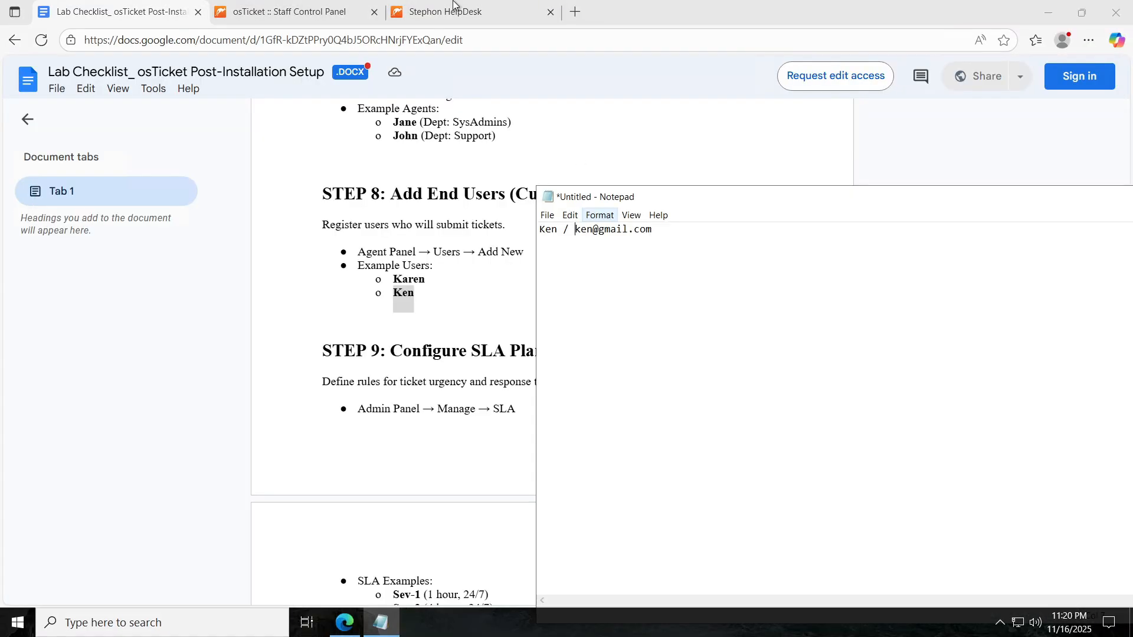
click(300, 18)
click(762, 405)
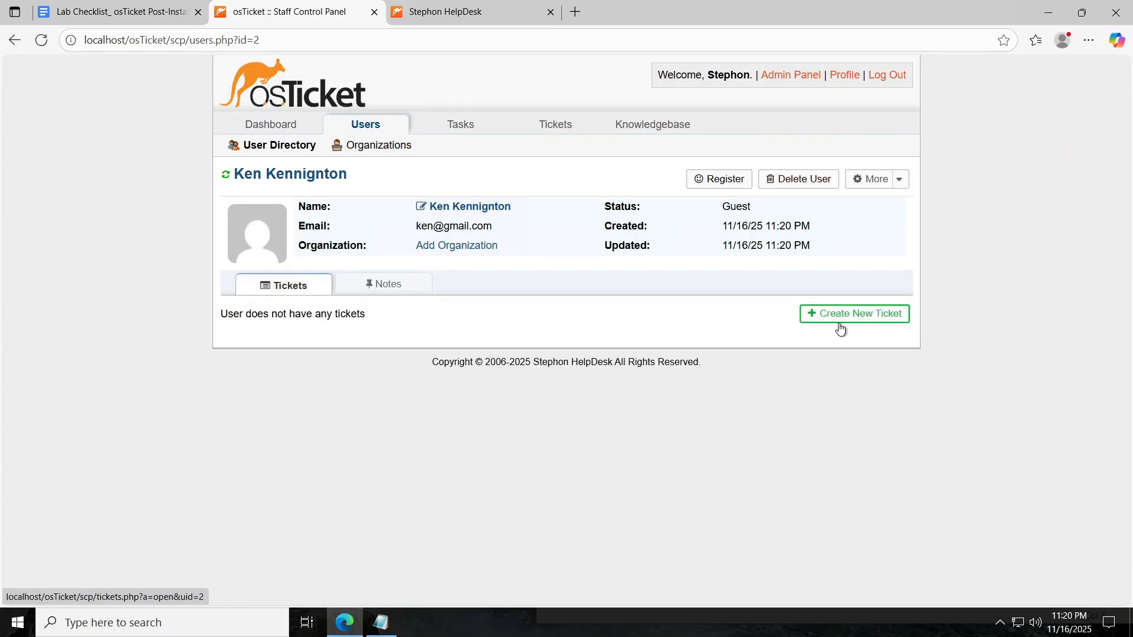
click(295, 126)
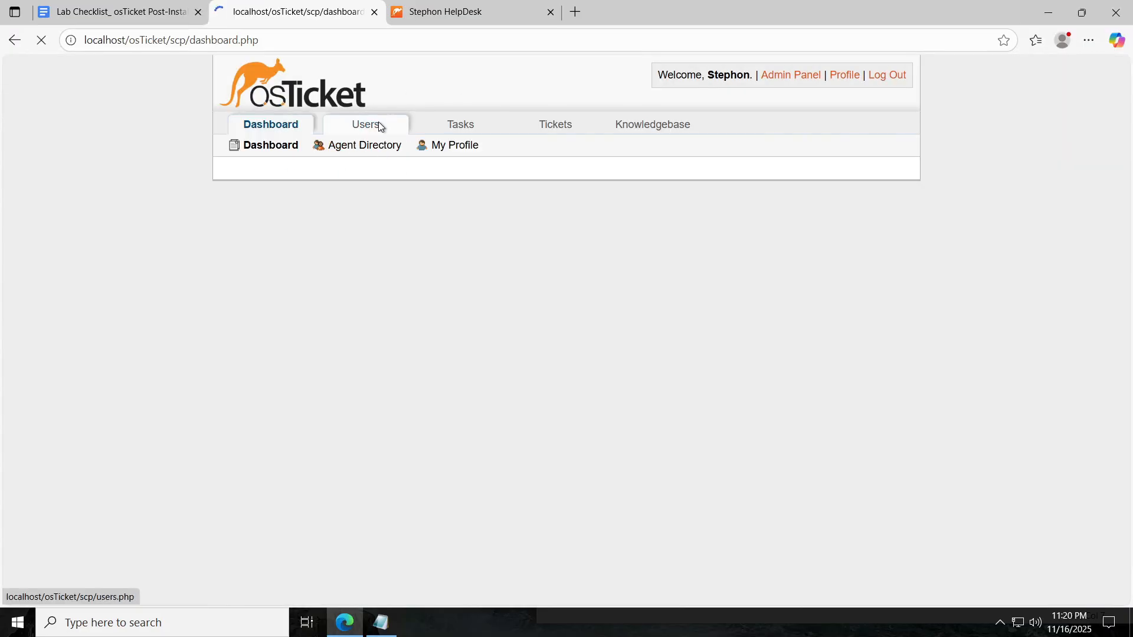
Start a new user and enter the second customer's e-mail address and full name.
click(376, 126)
click(536, 260)
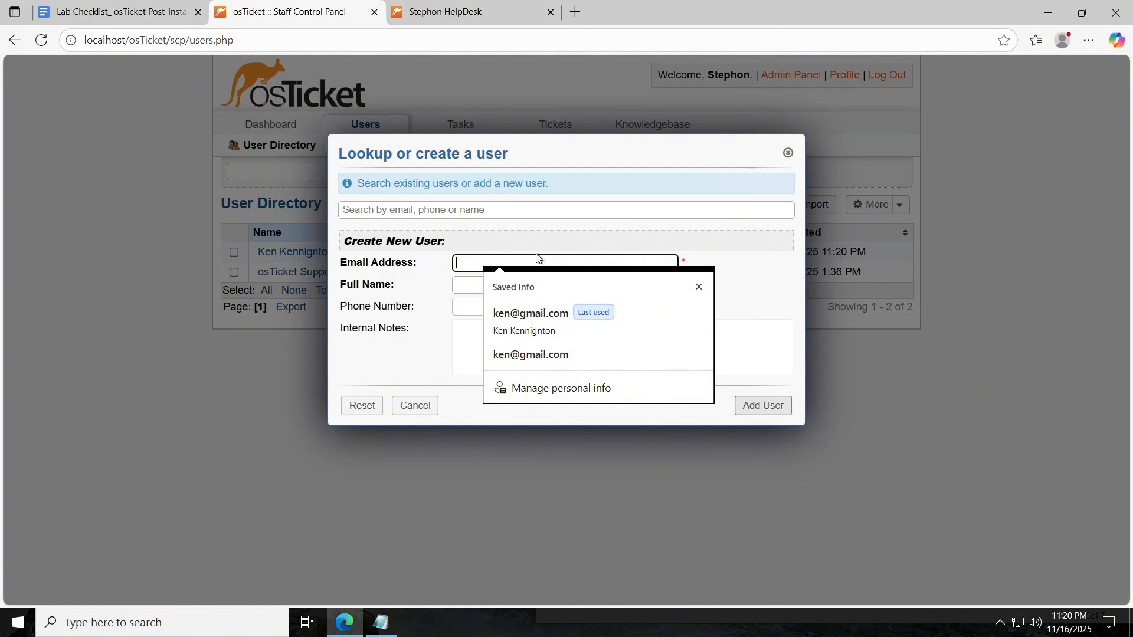
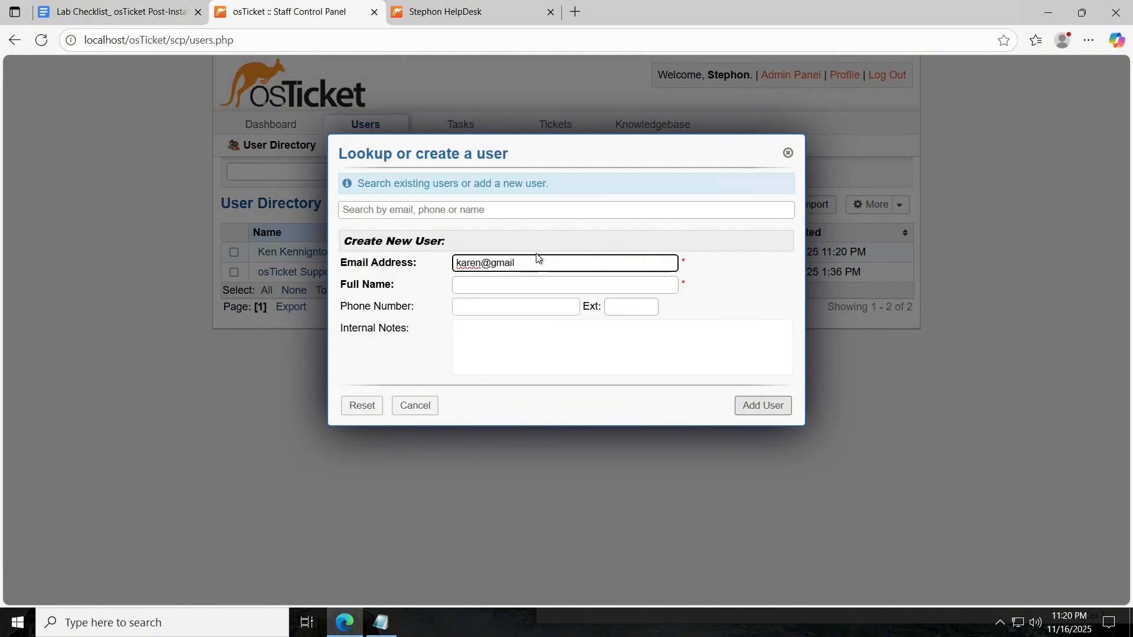
key(Tab)
text(Ka)
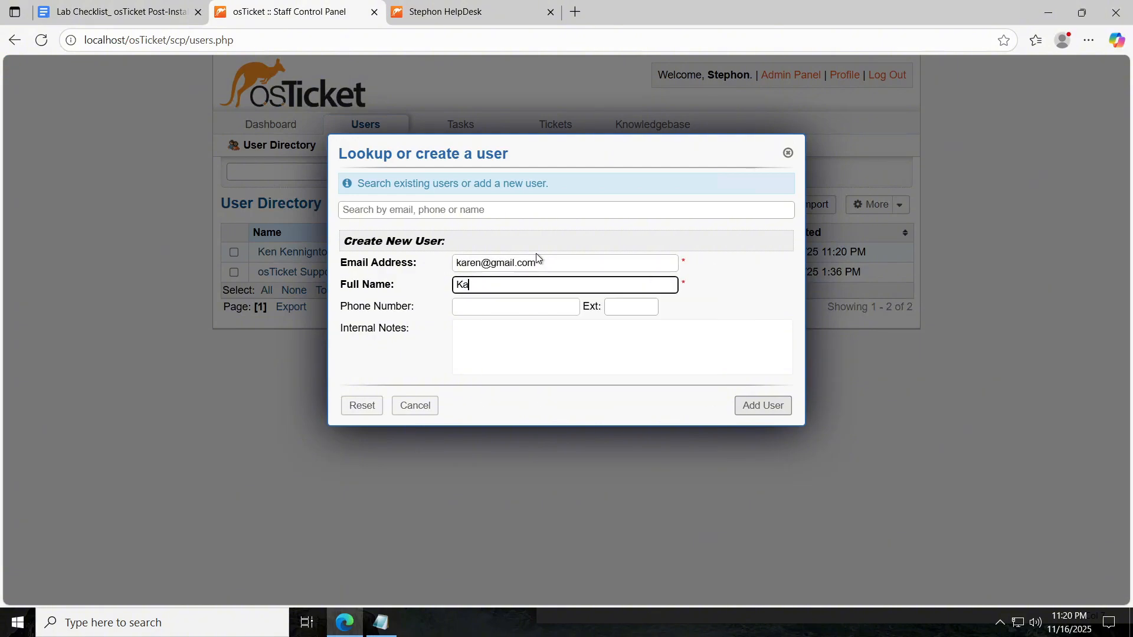
text(ren Karenington)
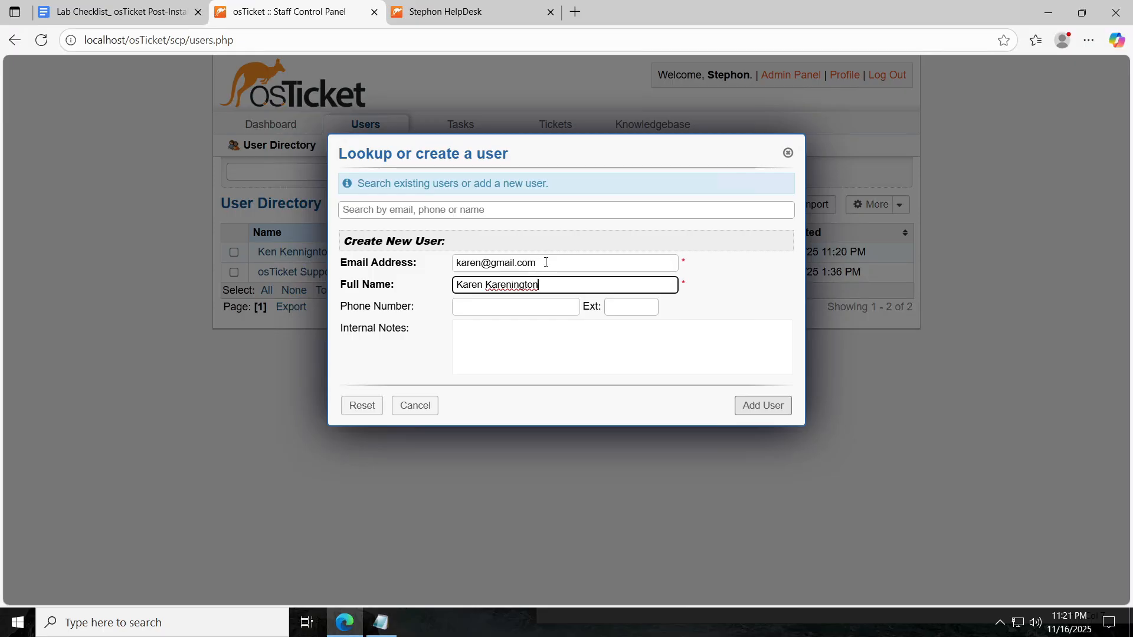
Copy the customer's e-mail and first name into Notepad, then add the user.
drag(545, 262, 375, 265)
key(ctrl+c)
click(380, 622)
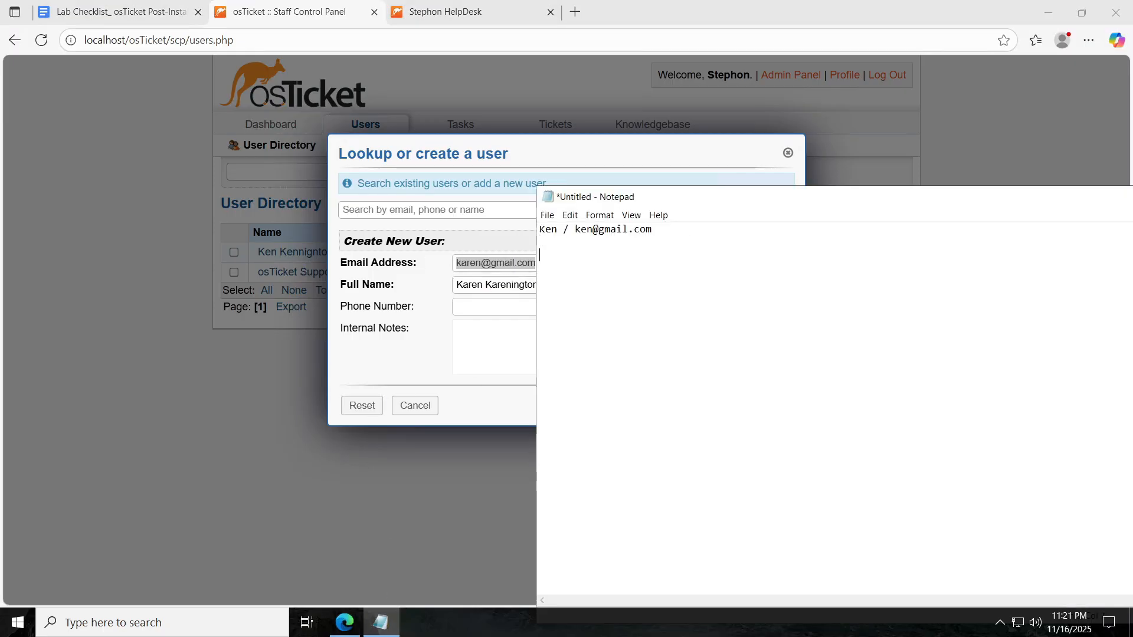
key(ctrl+v)
click(538, 255)
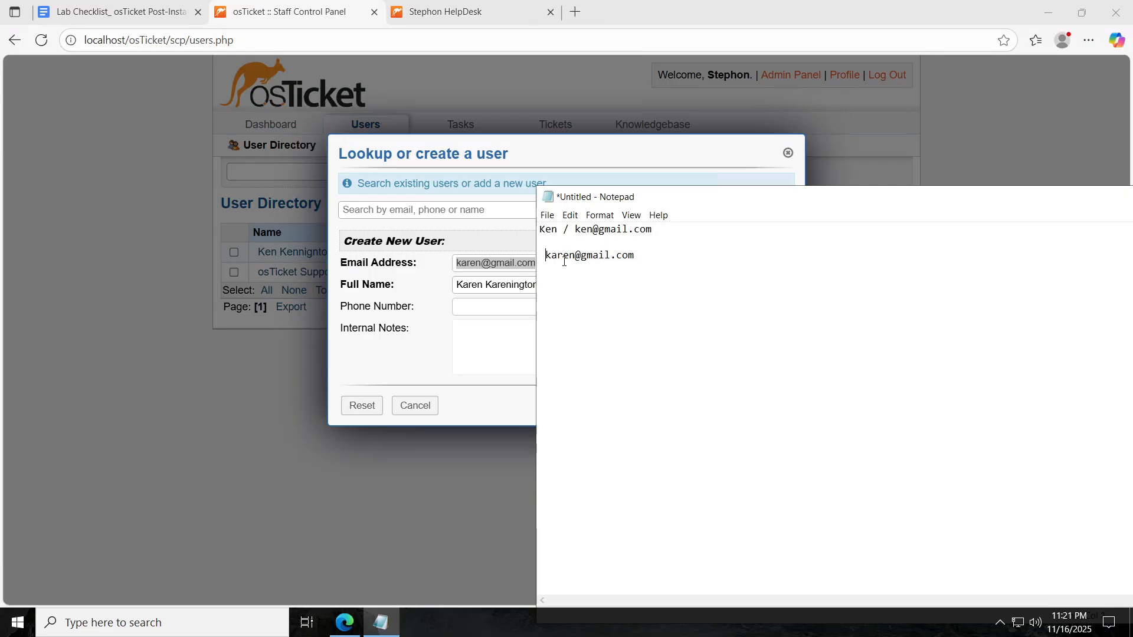
click(450, 274)
double_click(474, 286)
key(ctrl+c)
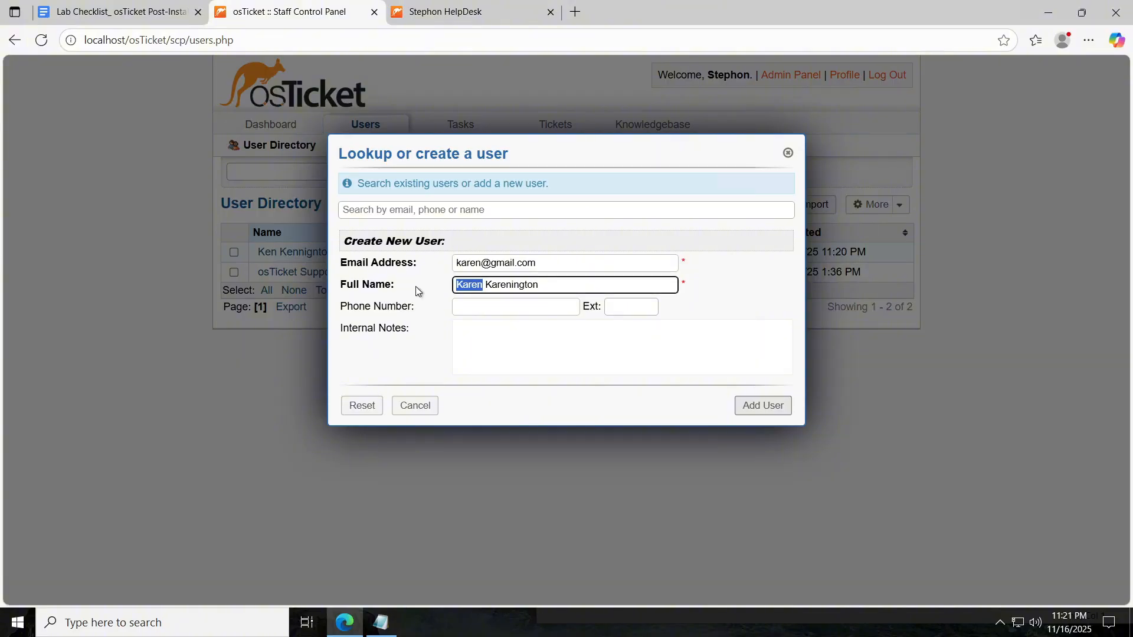
click(380, 622)
key(ctrl+v)
text(/)
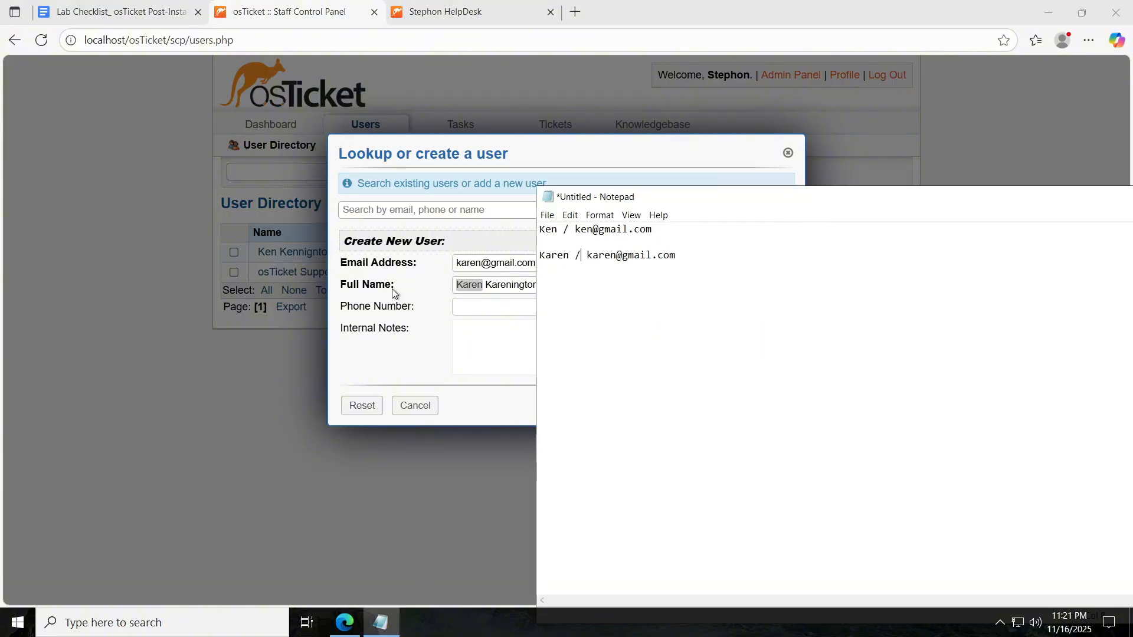
click(437, 321)
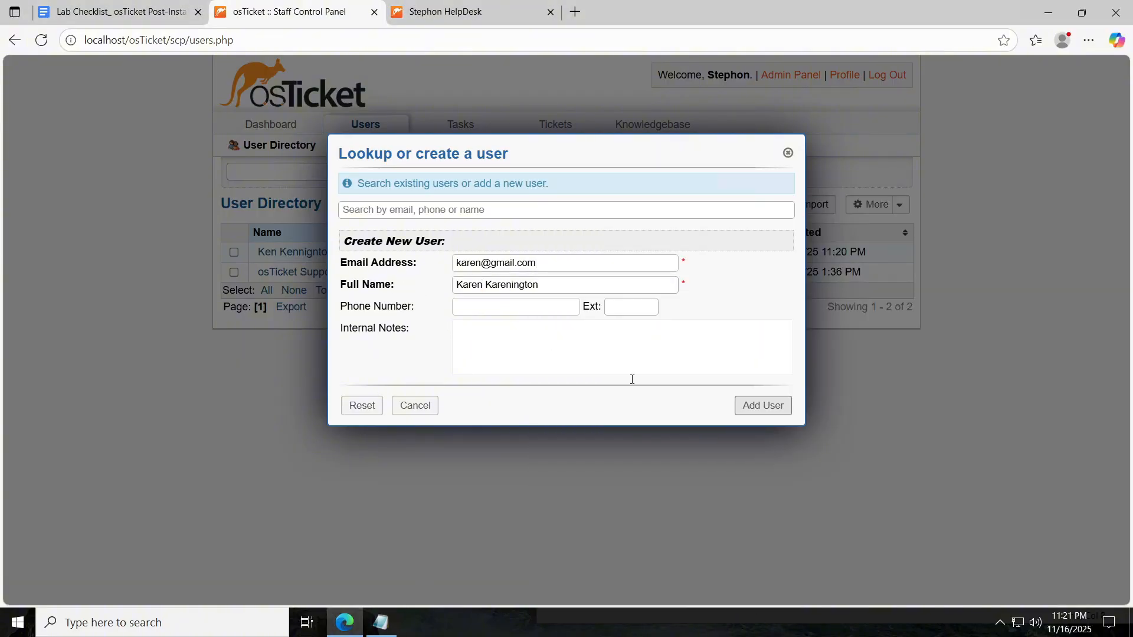
click(765, 405)
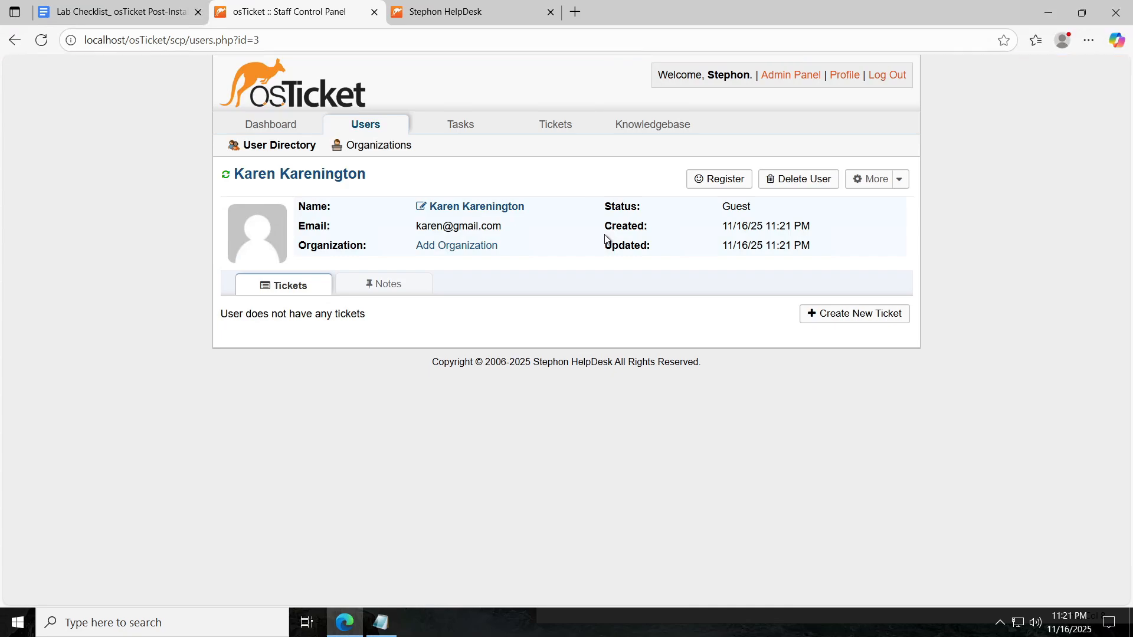
Scroll the checklist down to Step 9, Configure SLA Plans, with its Sev-1/2/3 examples.
click(131, 13)
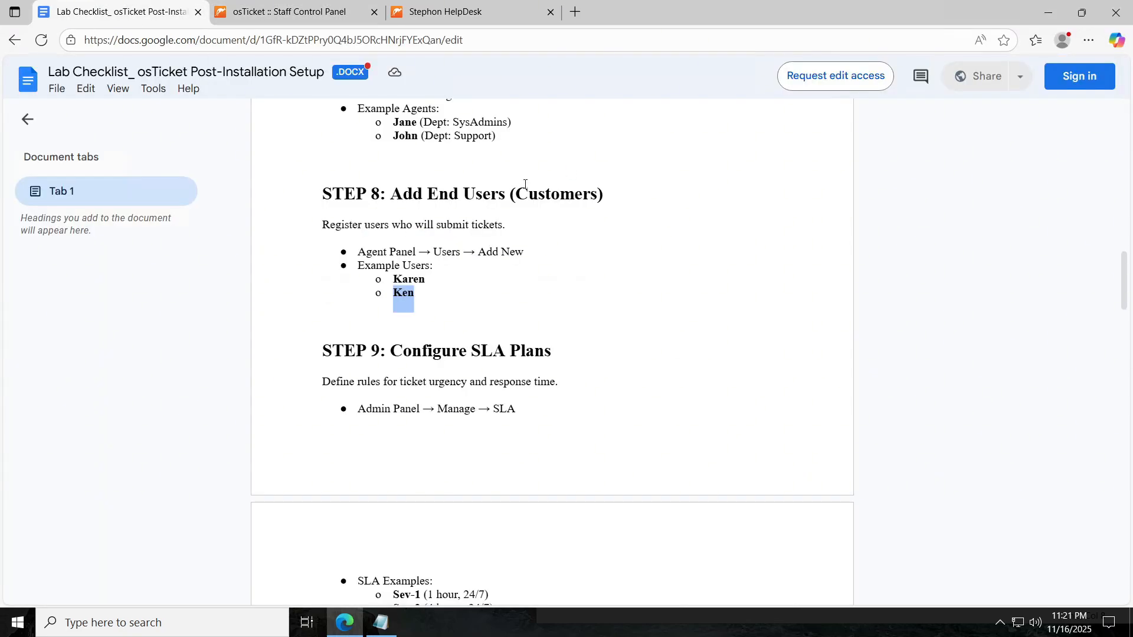
scroll(528, 235, down, 2)
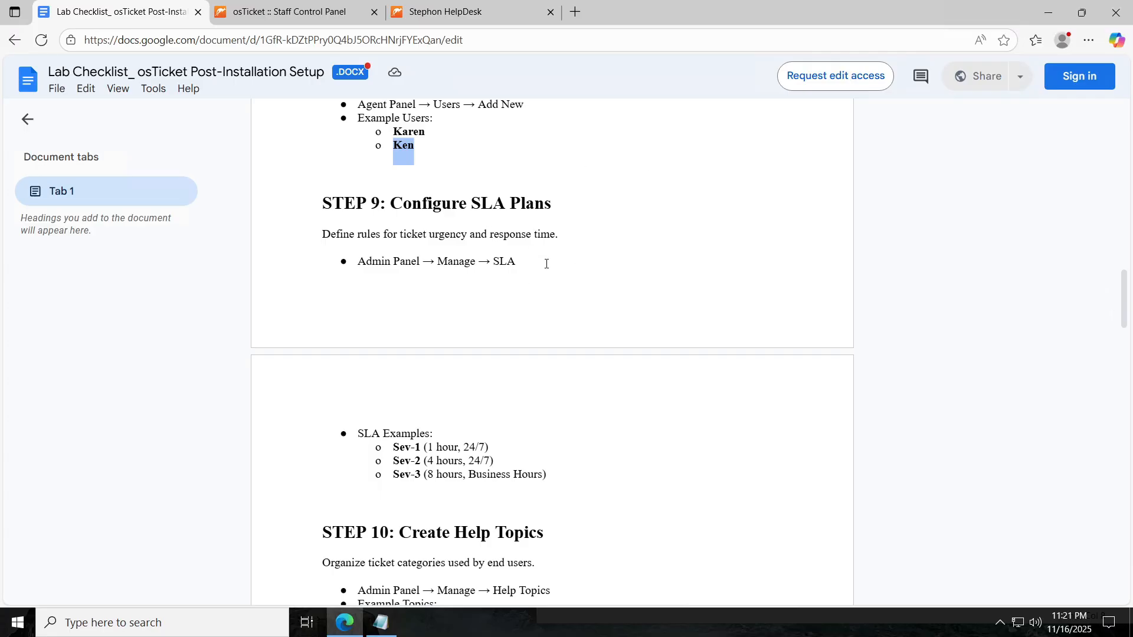
scroll(550, 304, down, 1)
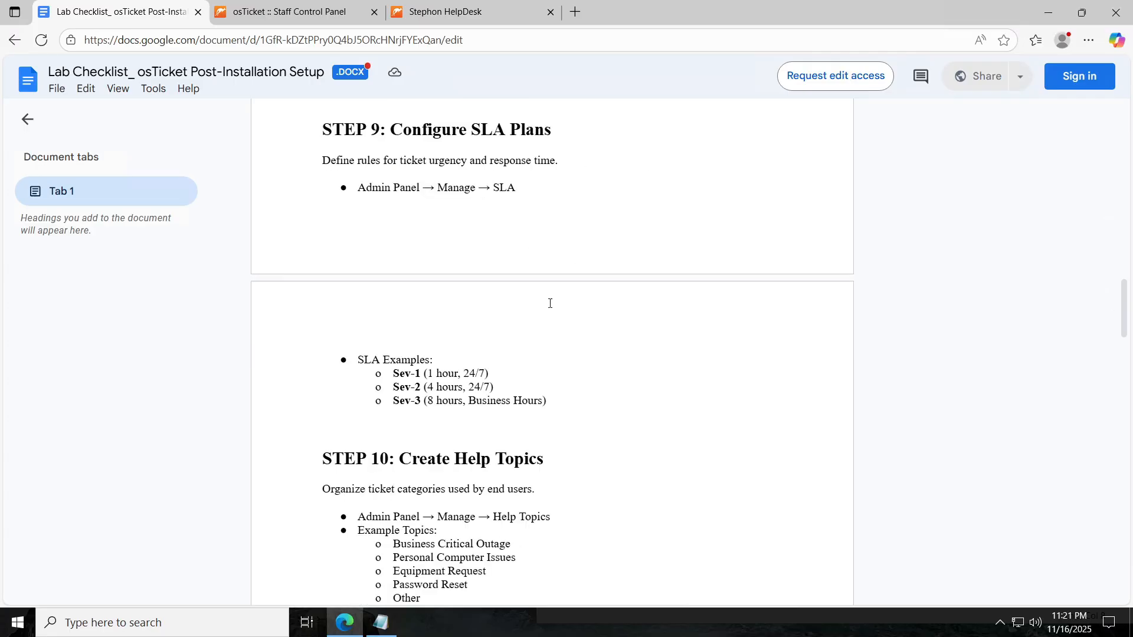
Go to Admin Panel > Manage > SLA and start a new SLA plan.
click(308, 18)
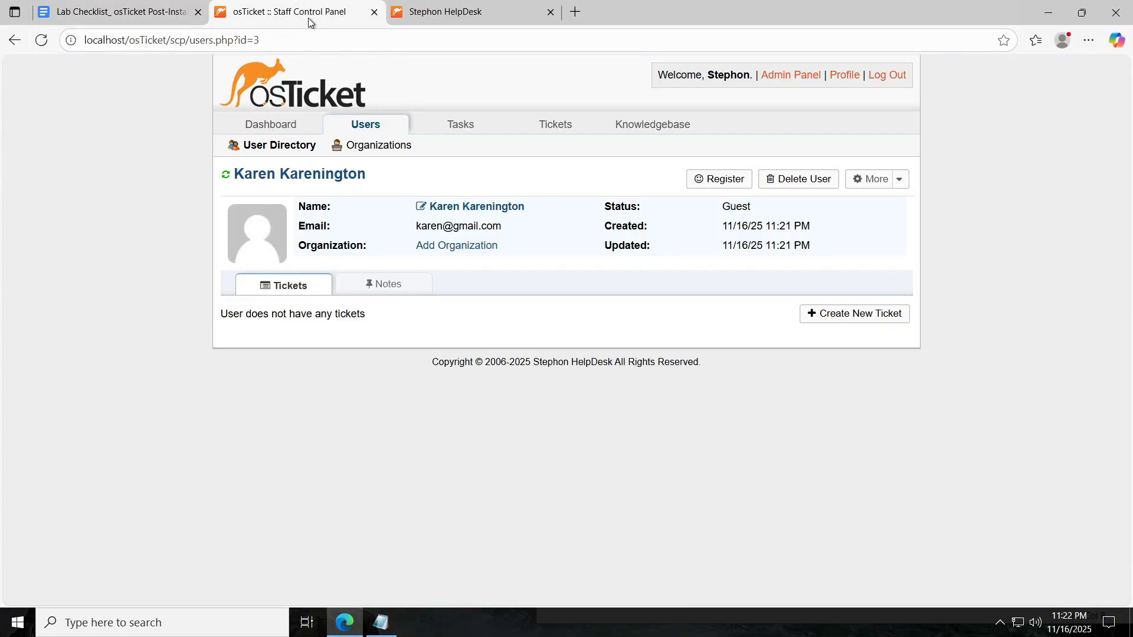
click(785, 77)
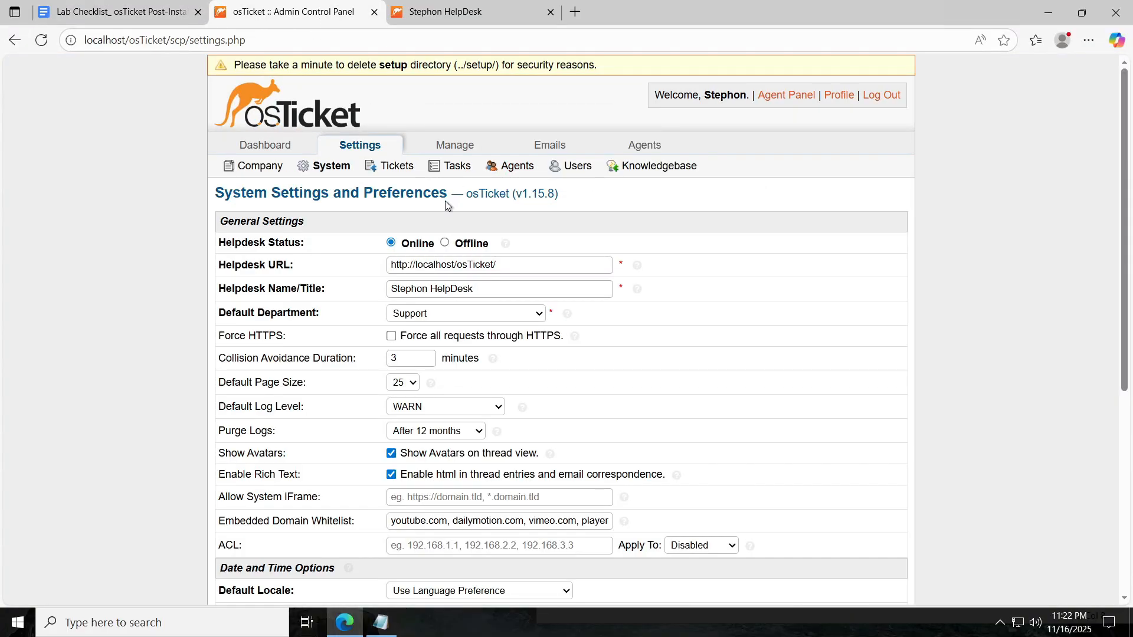
click(456, 146)
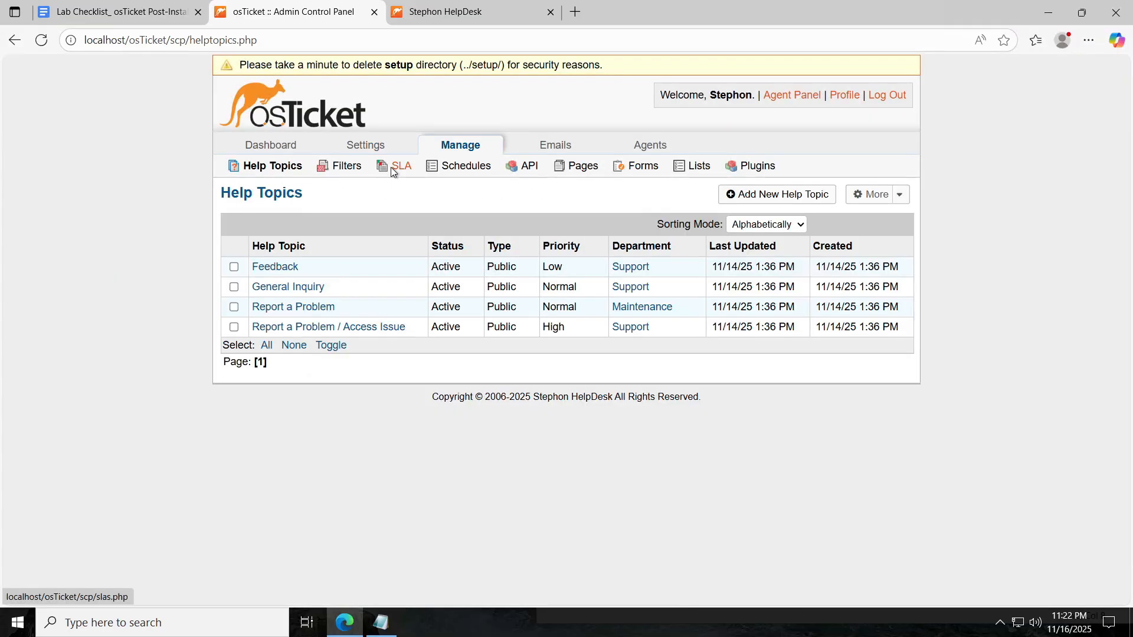
click(395, 166)
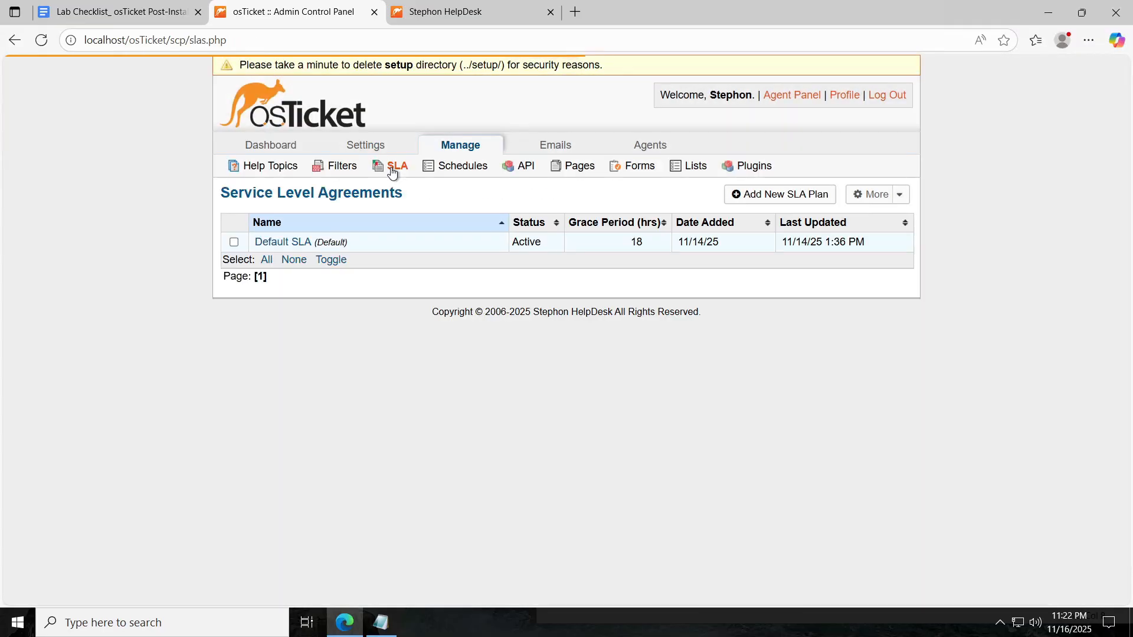
click(785, 195)
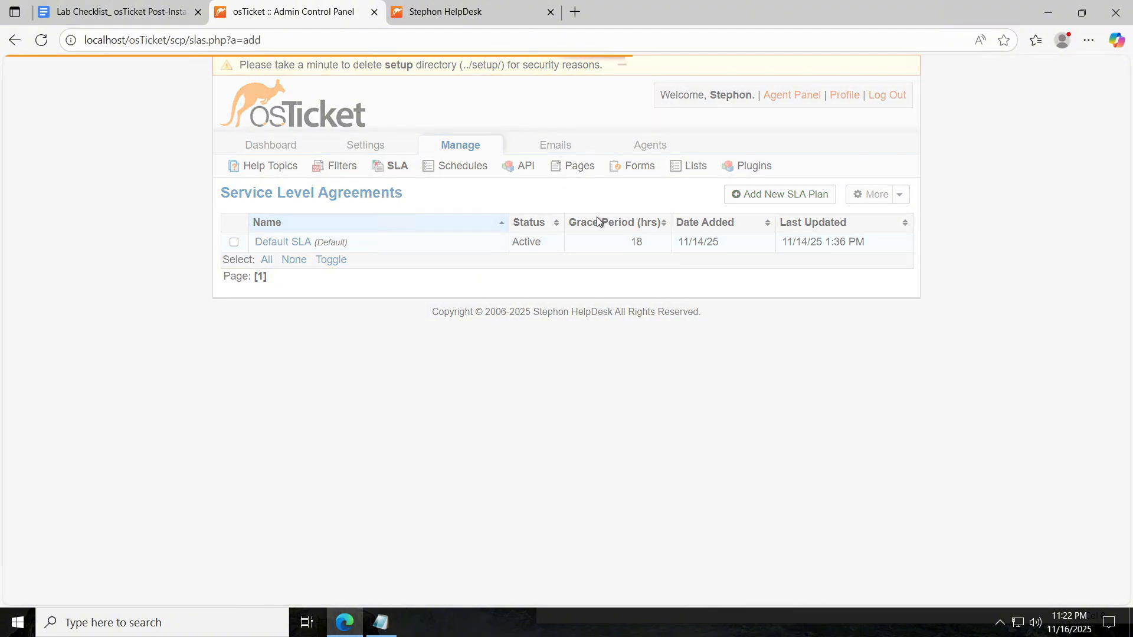
Name the plan Sev-1 with a 1-hour grace period and the 24/7 schedule, and add it.
click(454, 242)
text(Sev-1)
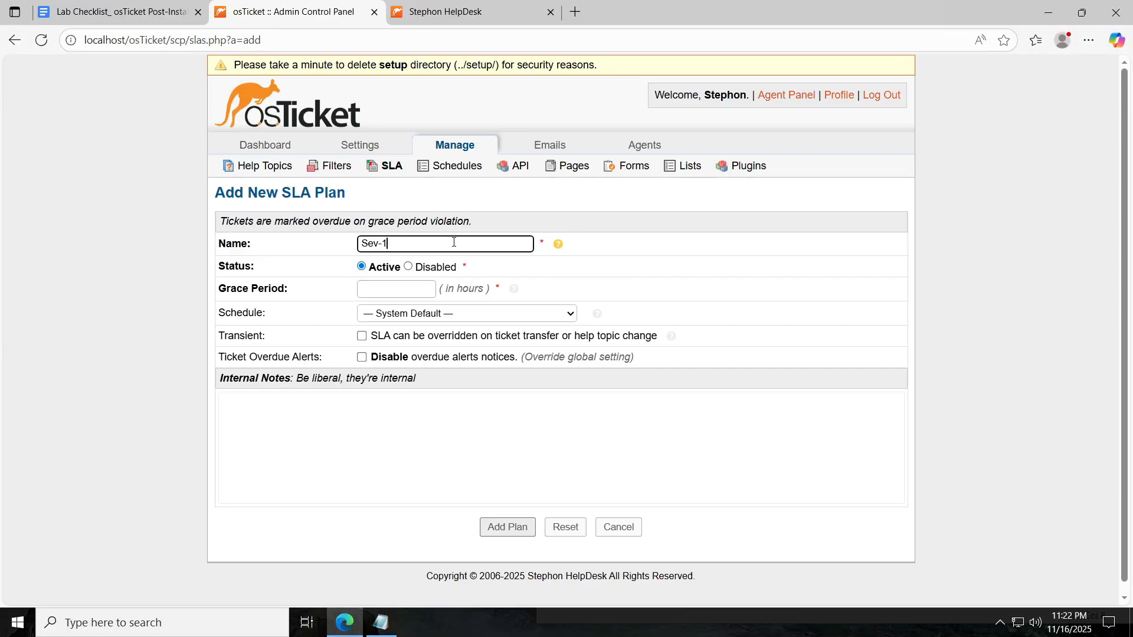
key(Tab)
key(Tab)
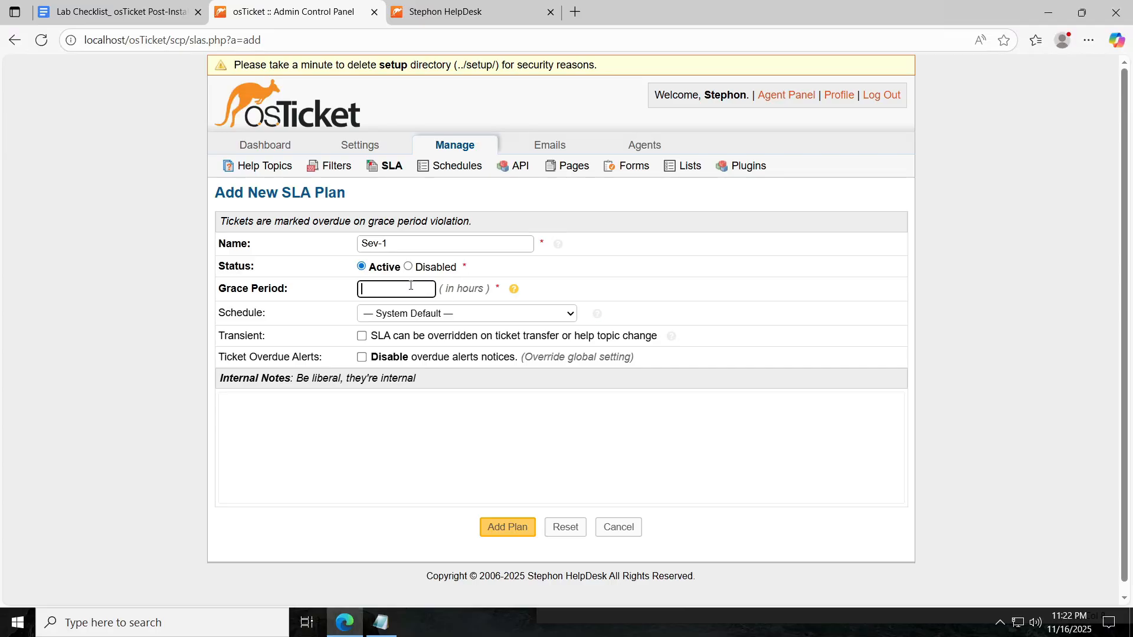
text(1)
click(567, 314)
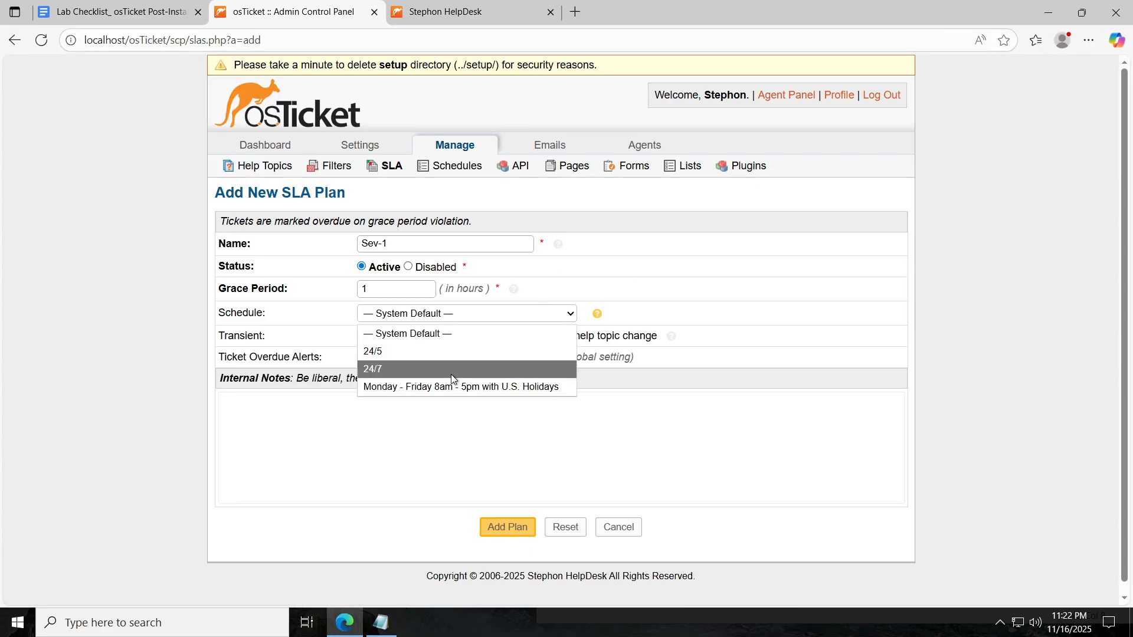
click(391, 367)
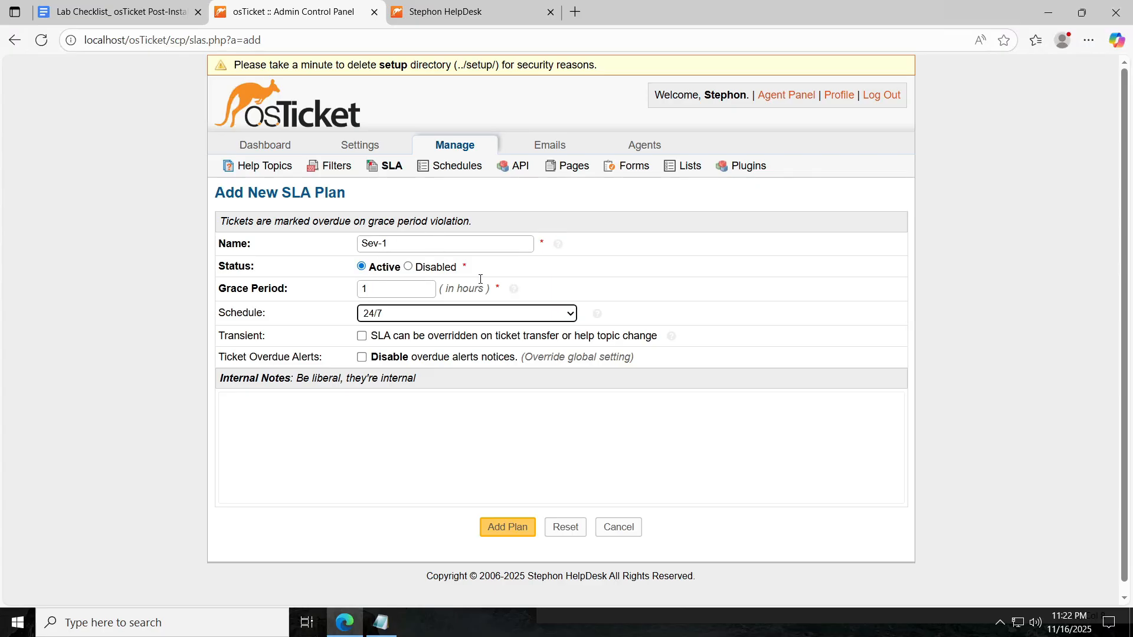
click(507, 527)
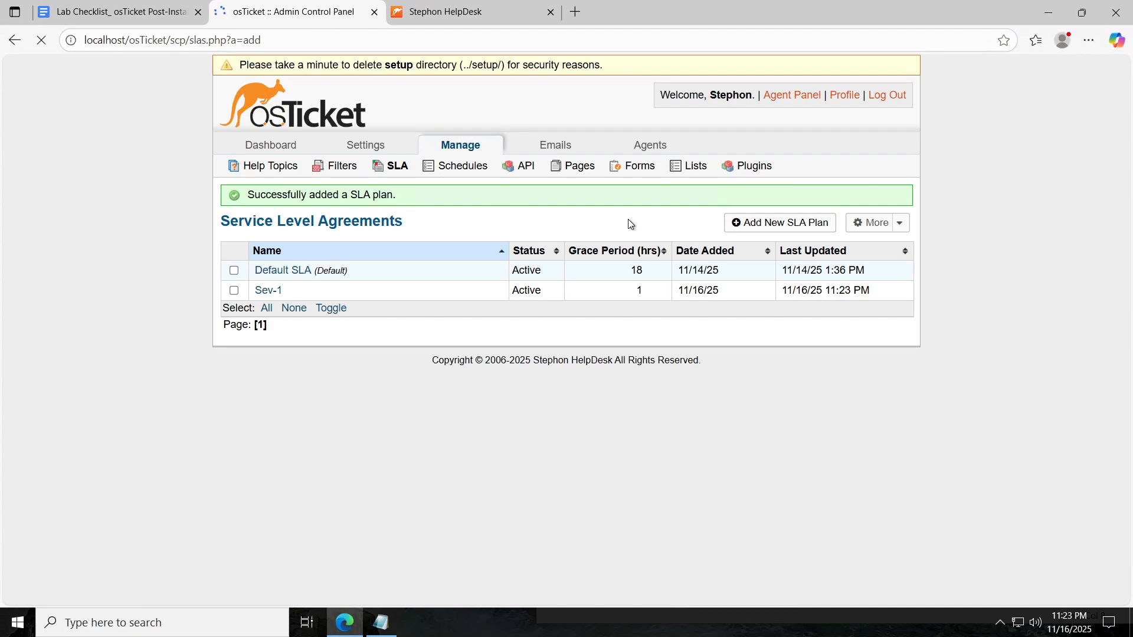
Enter Sev-2 with grace period 4 from the checklist, choose the 24/7 schedule, and add the plan.
text(Se)
text(v-2)
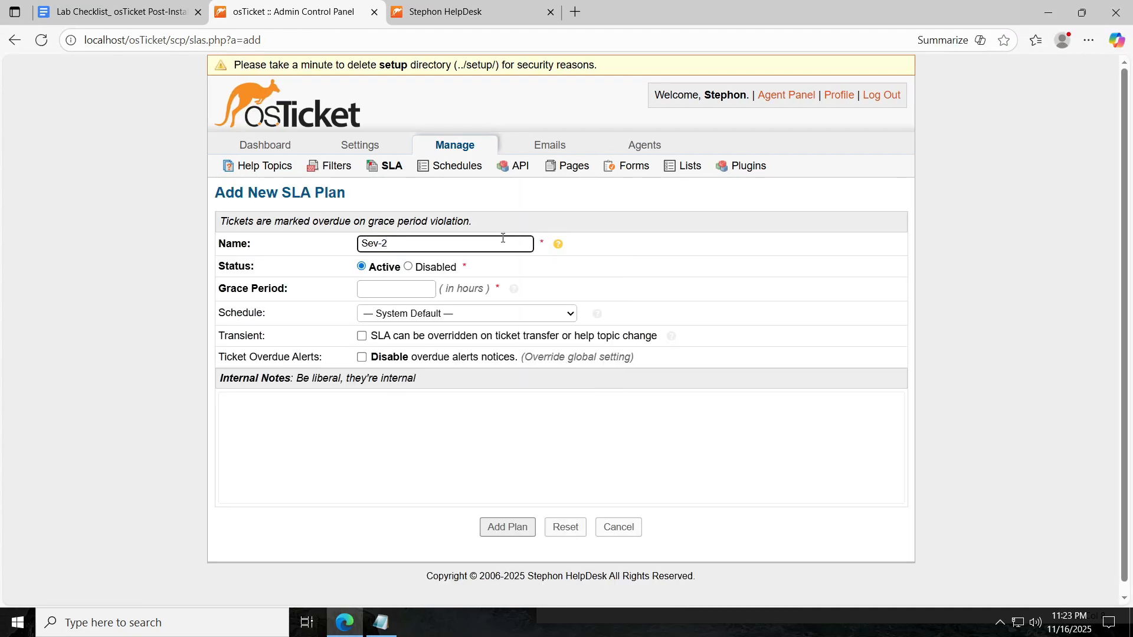
click(414, 290)
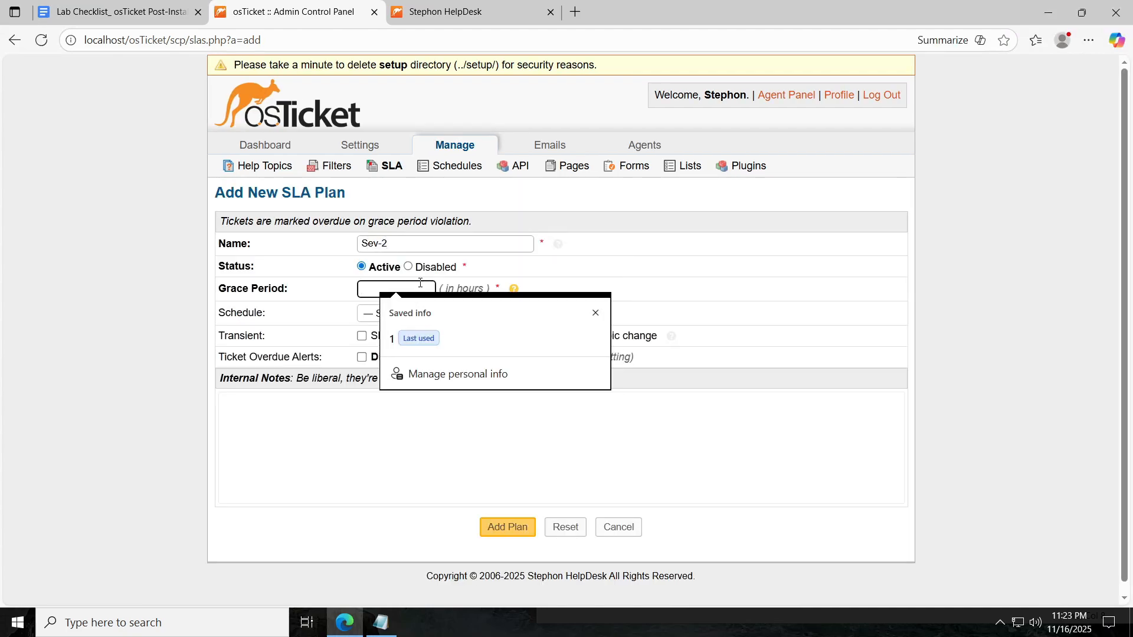
click(140, 13)
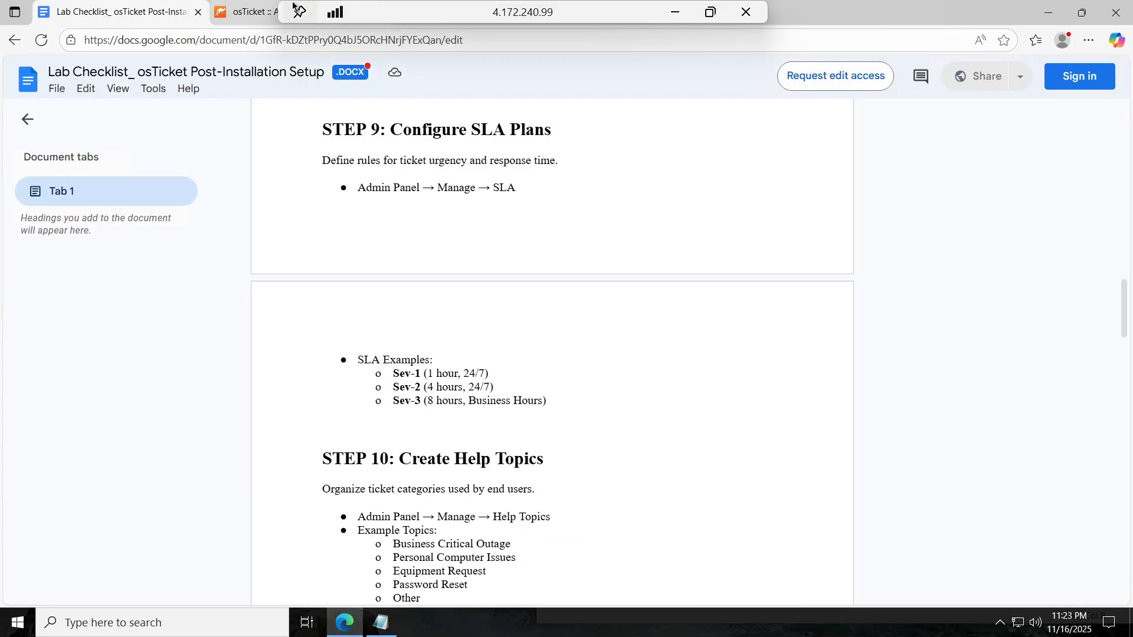
click(245, 11)
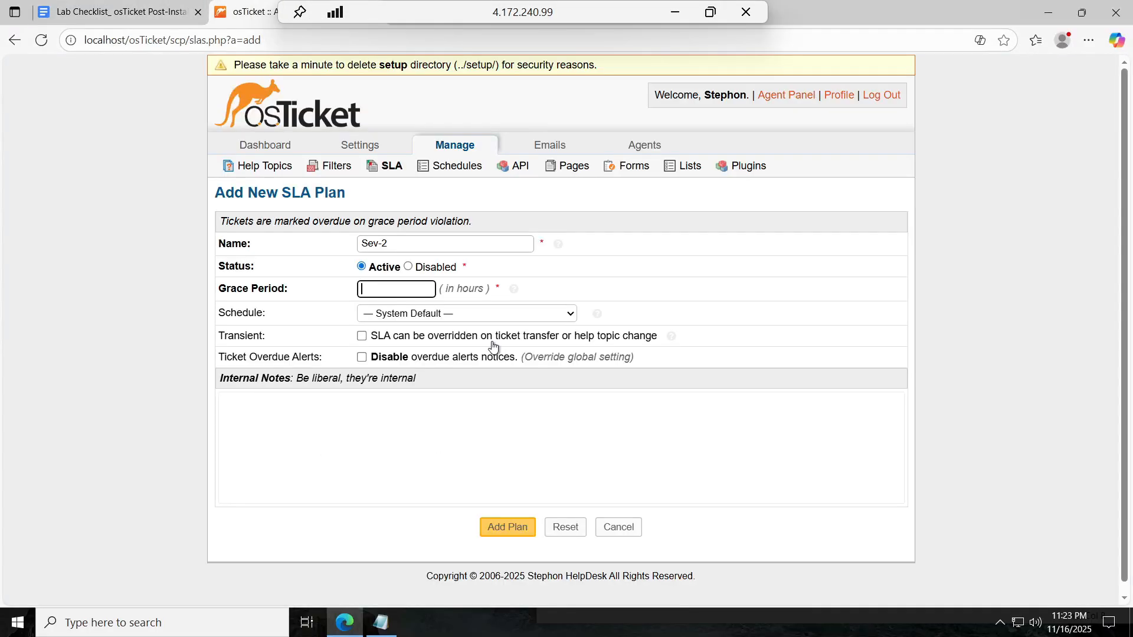
text(4)
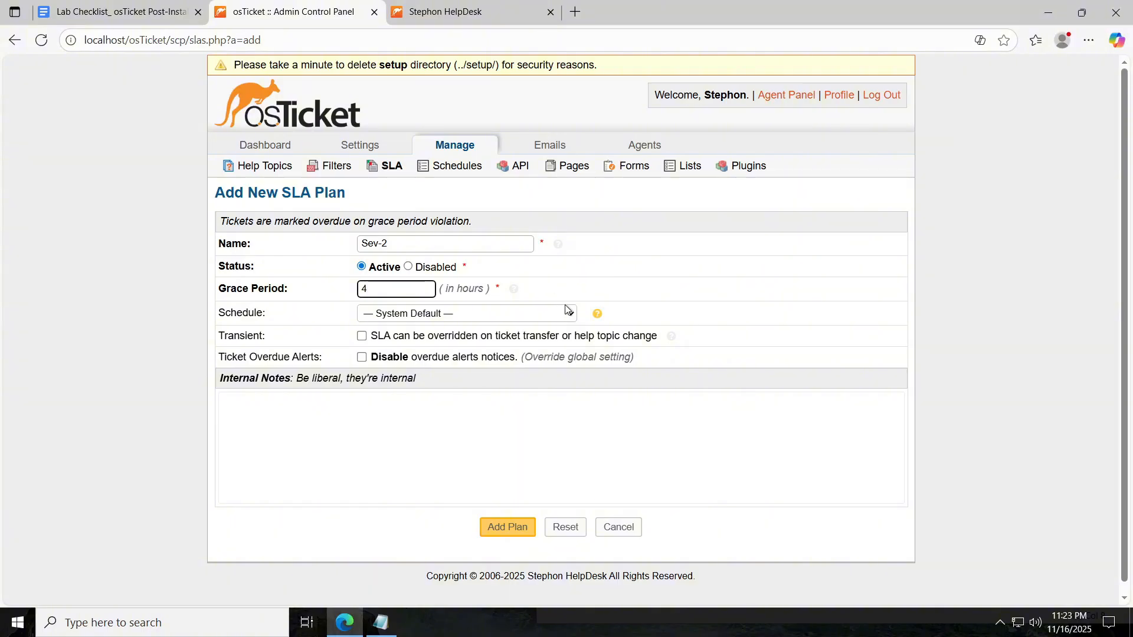
click(547, 313)
click(484, 365)
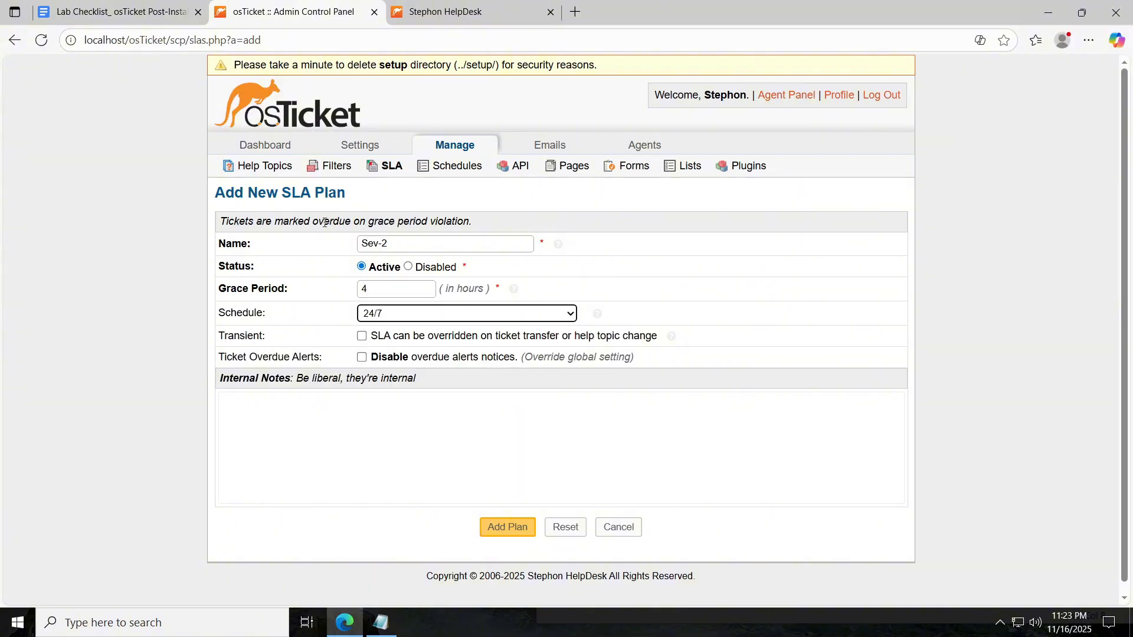
click(514, 531)
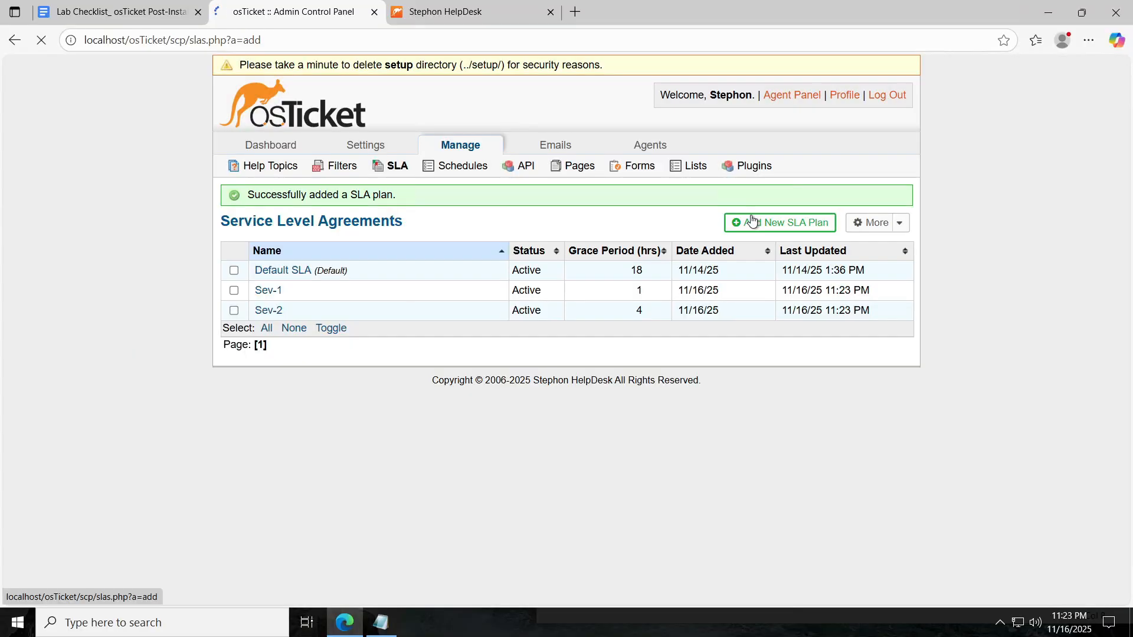
click(751, 223)
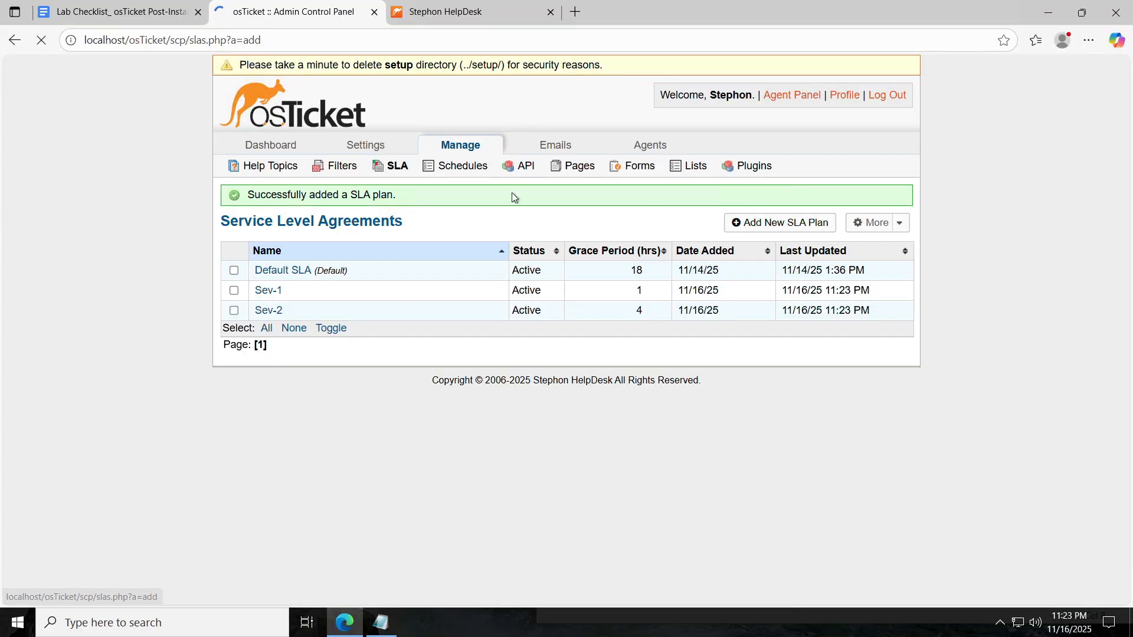
Create the Sev-3 SLA plan with an 8-hour grace period on the Monday - Friday 8am - 5pm with U.S. Holidays schedule.
click(418, 244)
text(Sev-3)
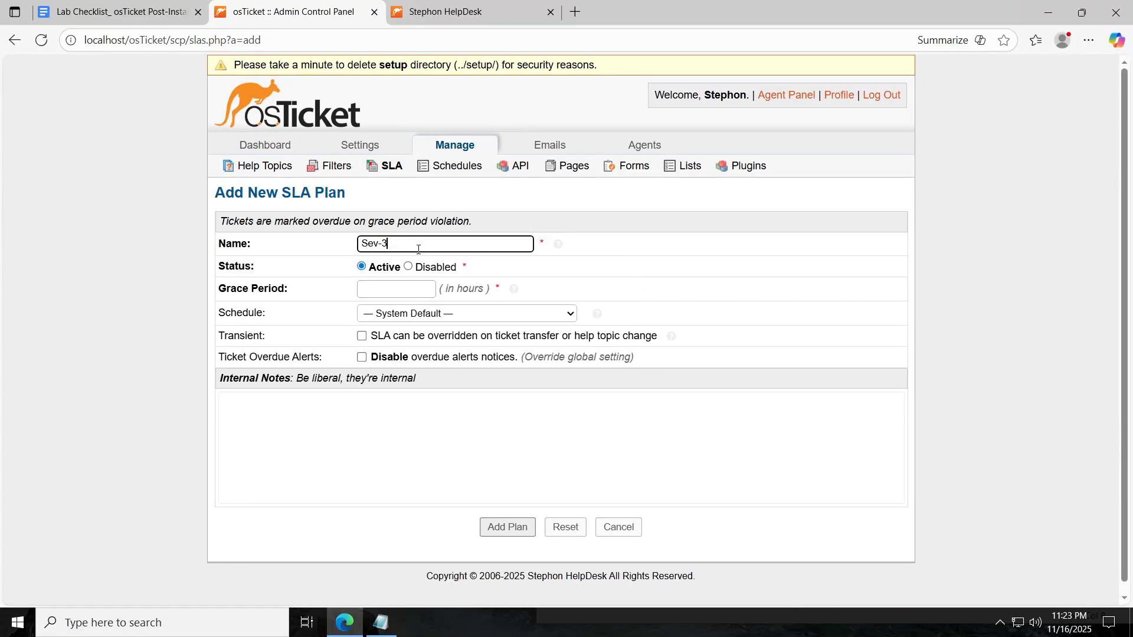
click(407, 290)
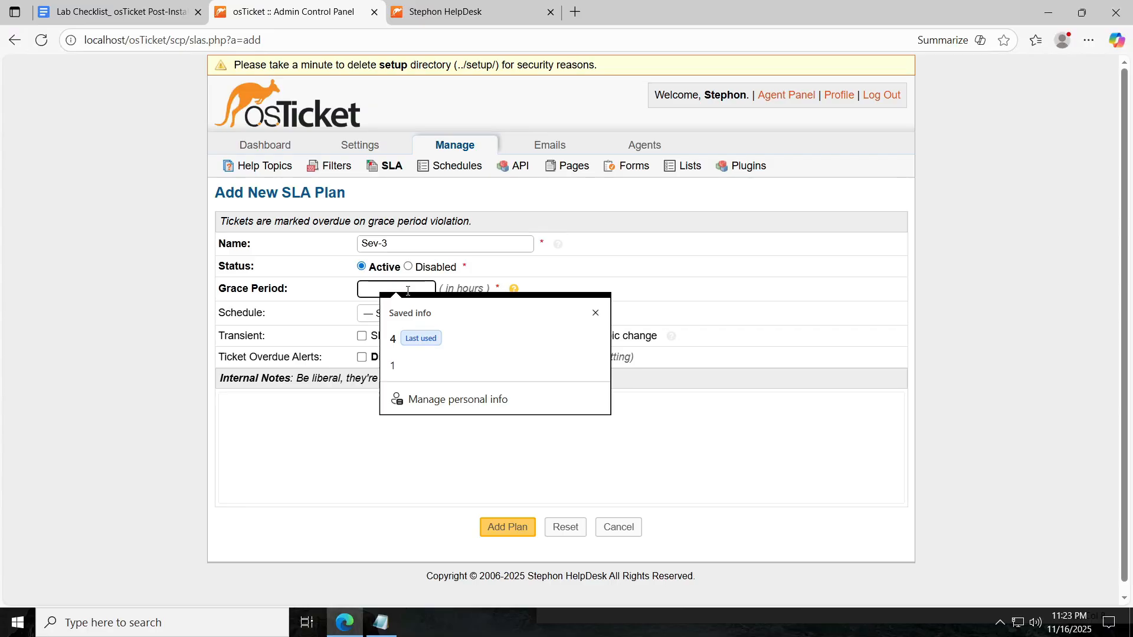
text(8)
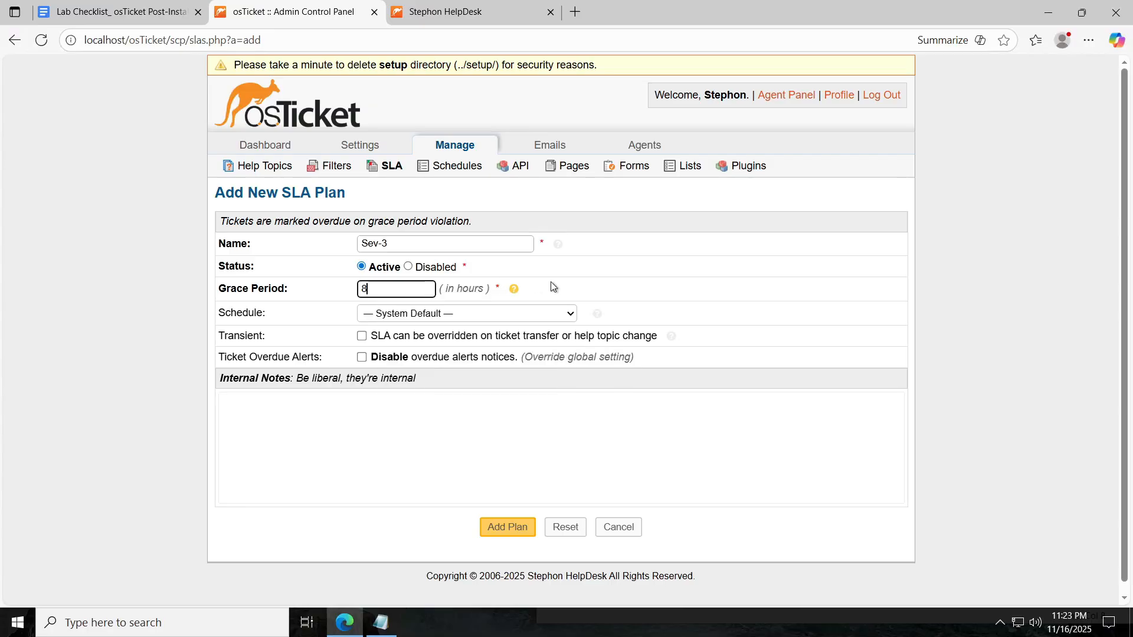
click(570, 316)
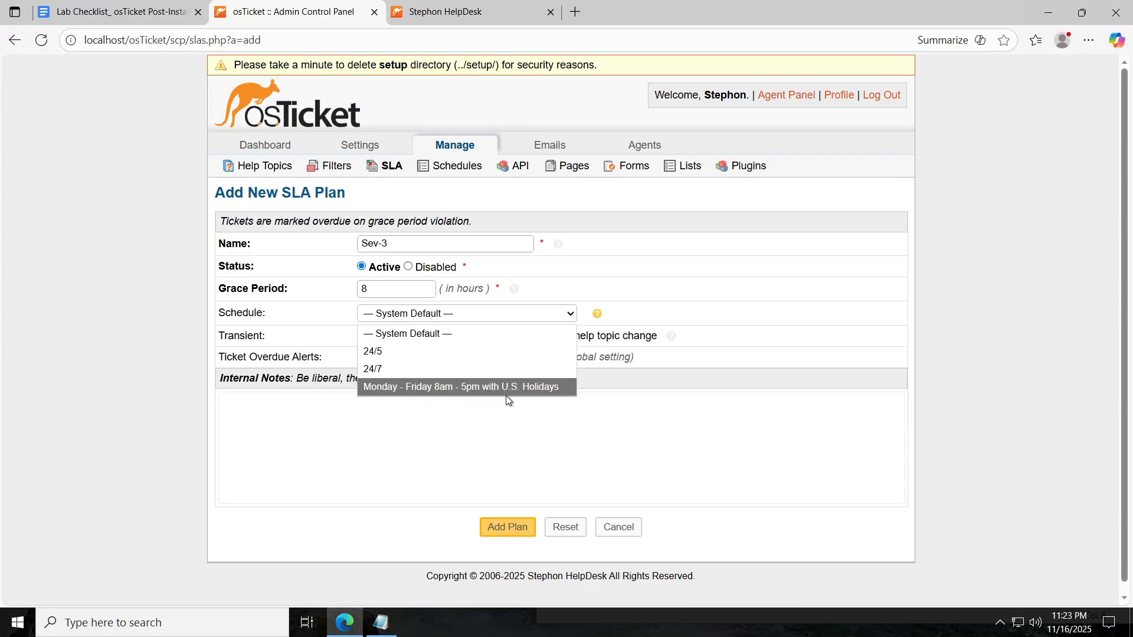
click(425, 387)
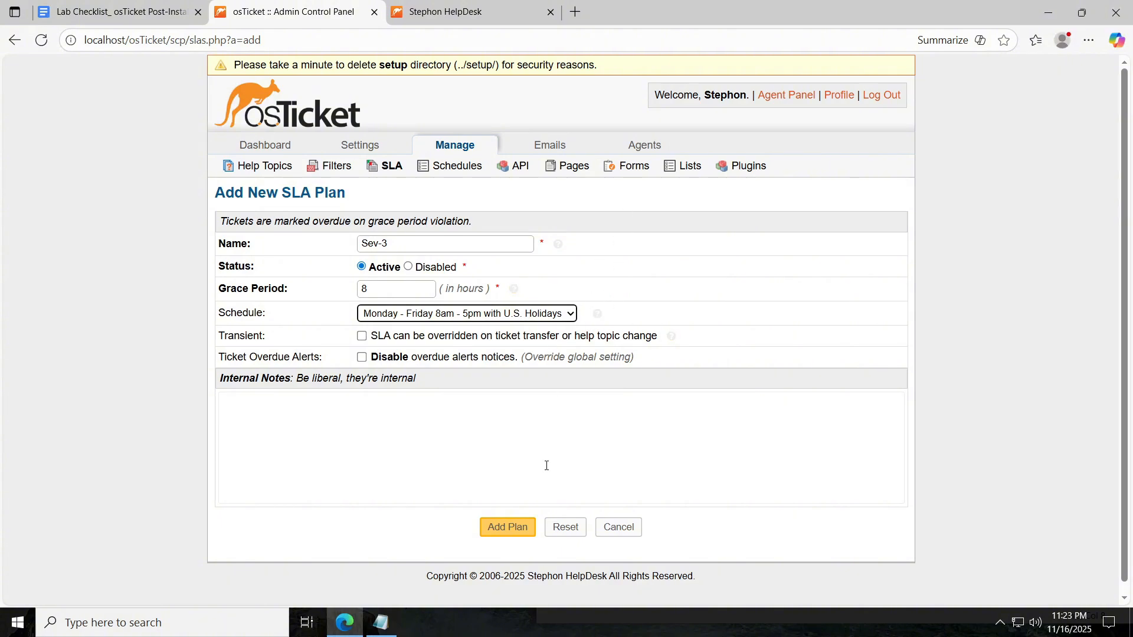
click(501, 525)
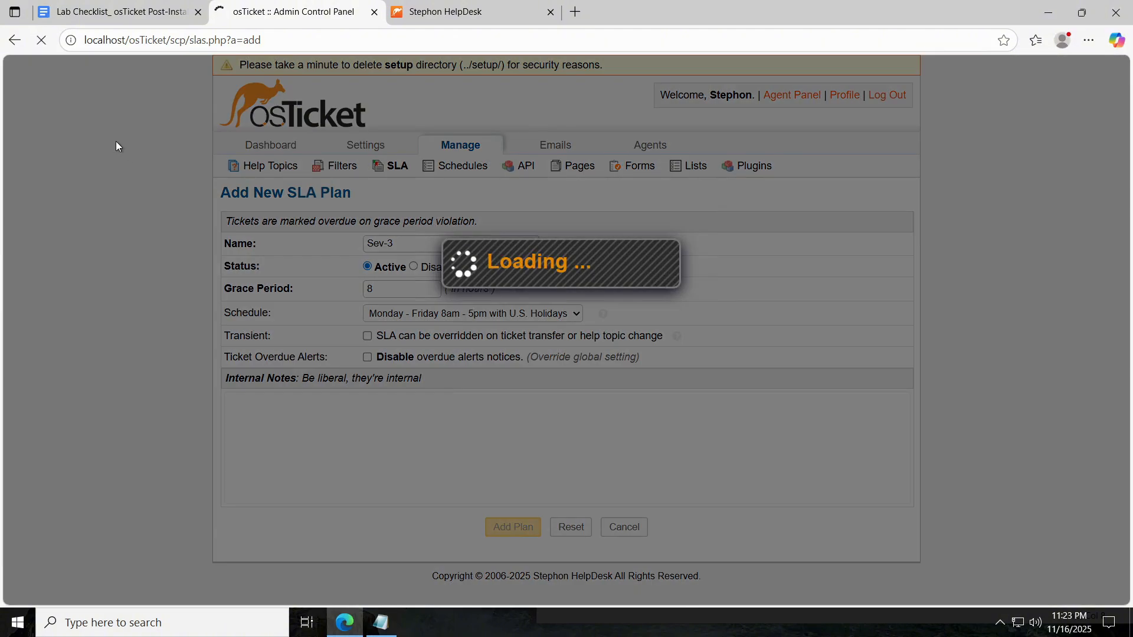
Review the checklist's next steps, then return to the osTicket SLA plans list.
click(118, 12)
scroll(437, 239, down, 3)
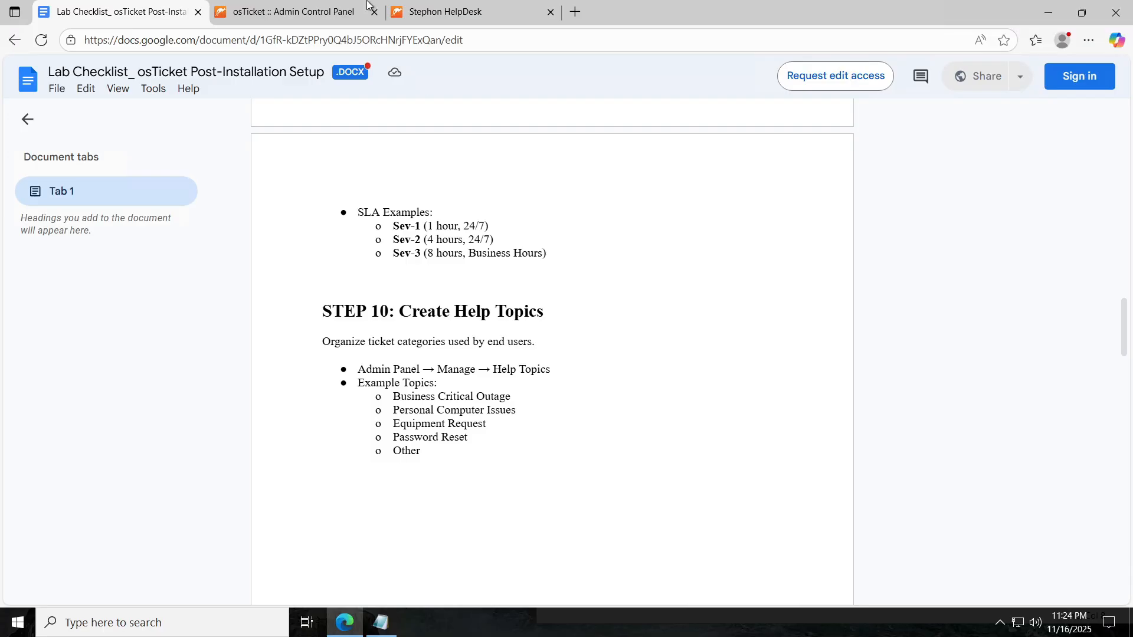
click(246, 13)
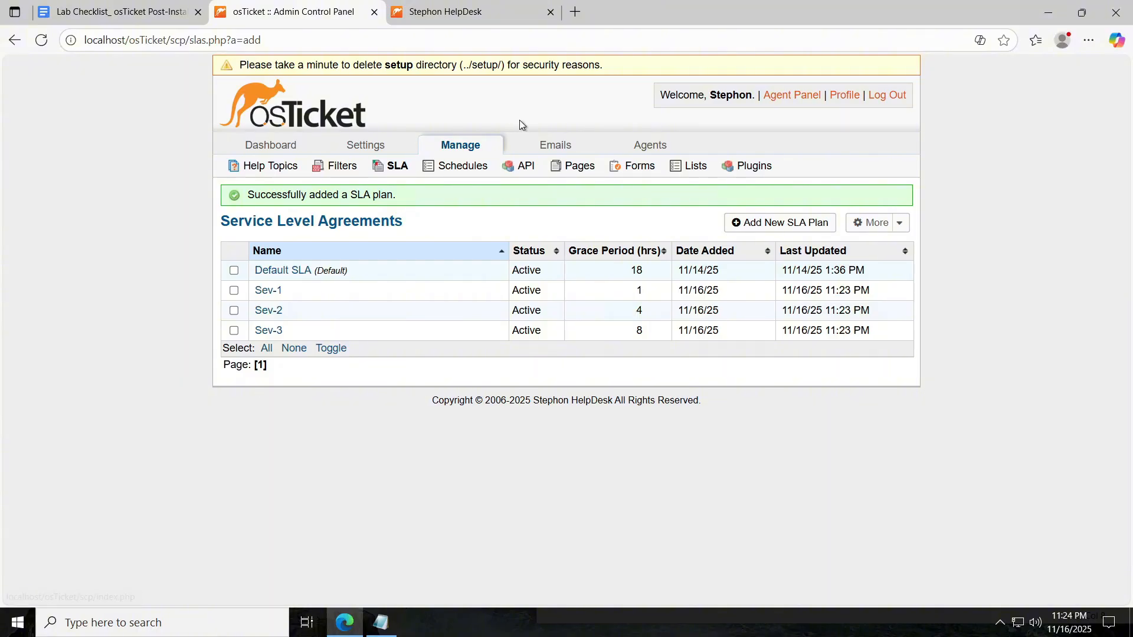
Start a new help topic named 'Business Critical Outage', copied from the checklist.
click(280, 166)
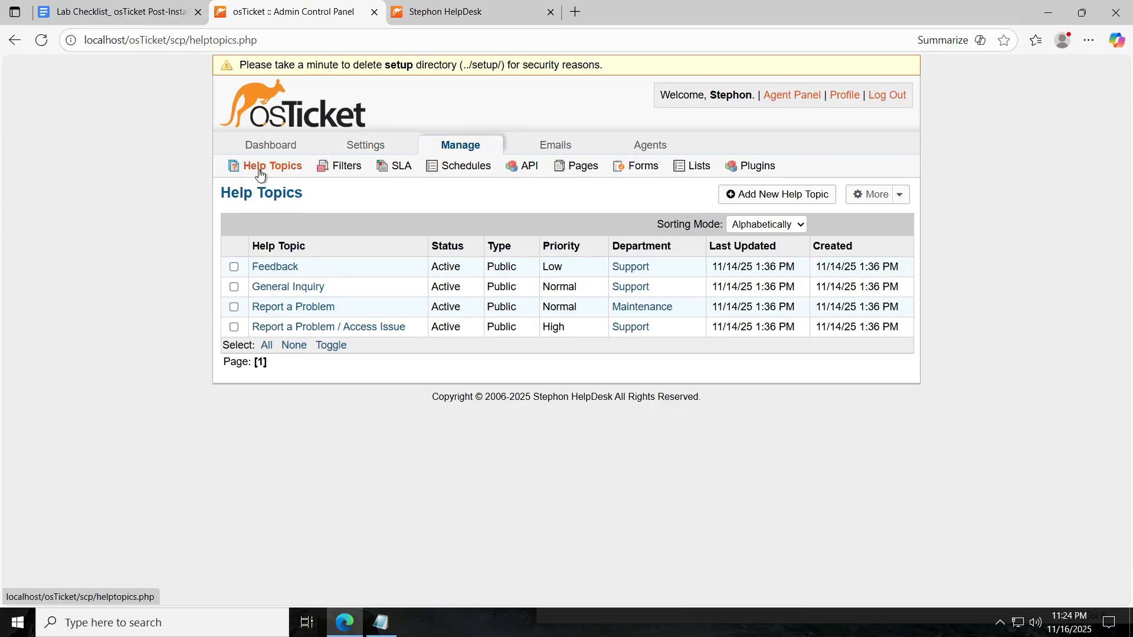
click(767, 199)
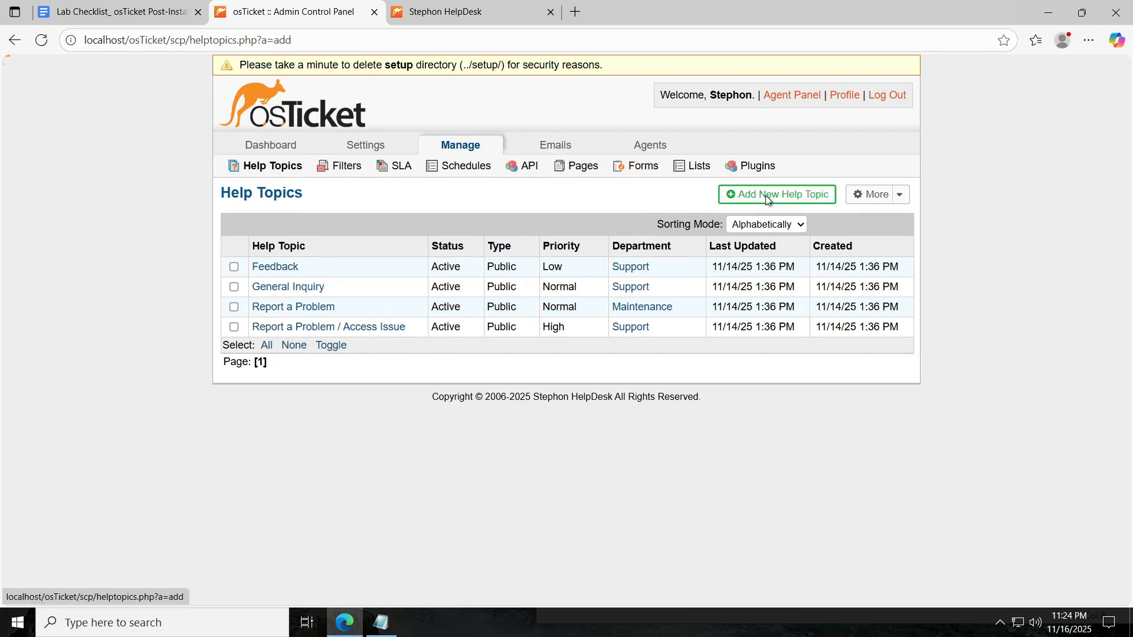
click(118, 12)
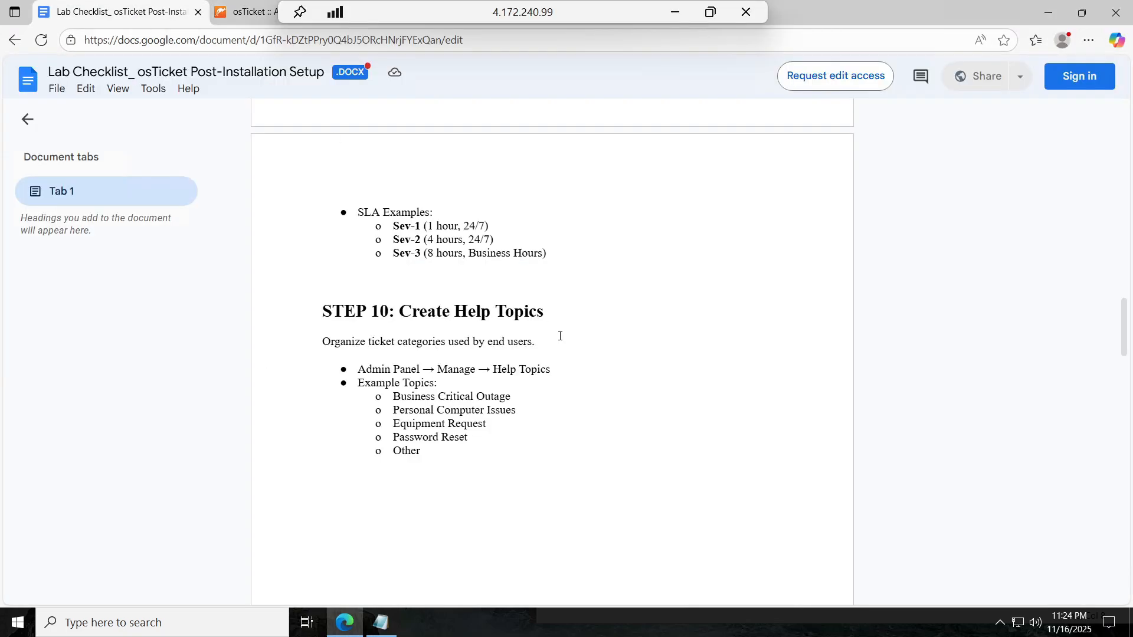
drag(513, 396, 393, 395)
key(ctrl+c)
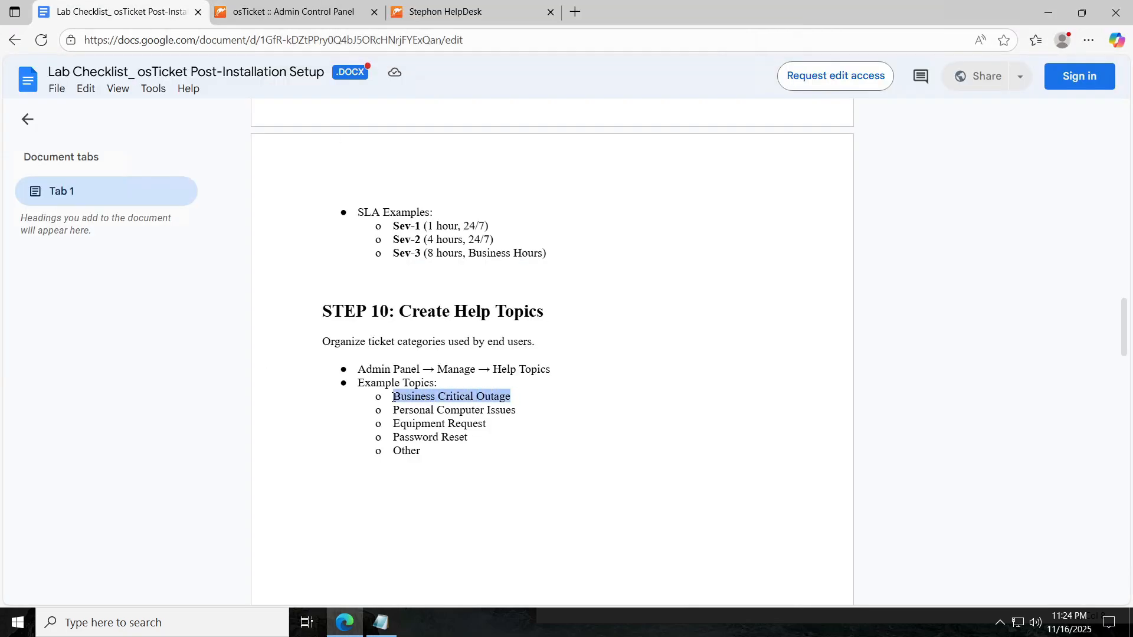
click(292, 12)
key(ctrl+v)
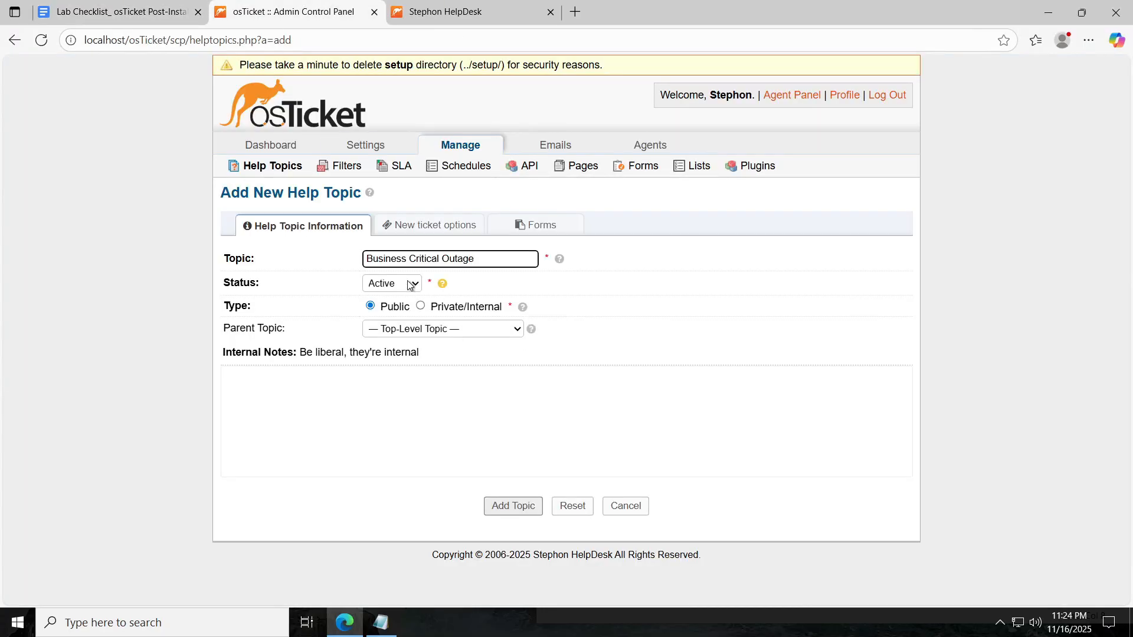
Set Report a Problem as the topic's parent and save the topic.
click(410, 283)
click(474, 334)
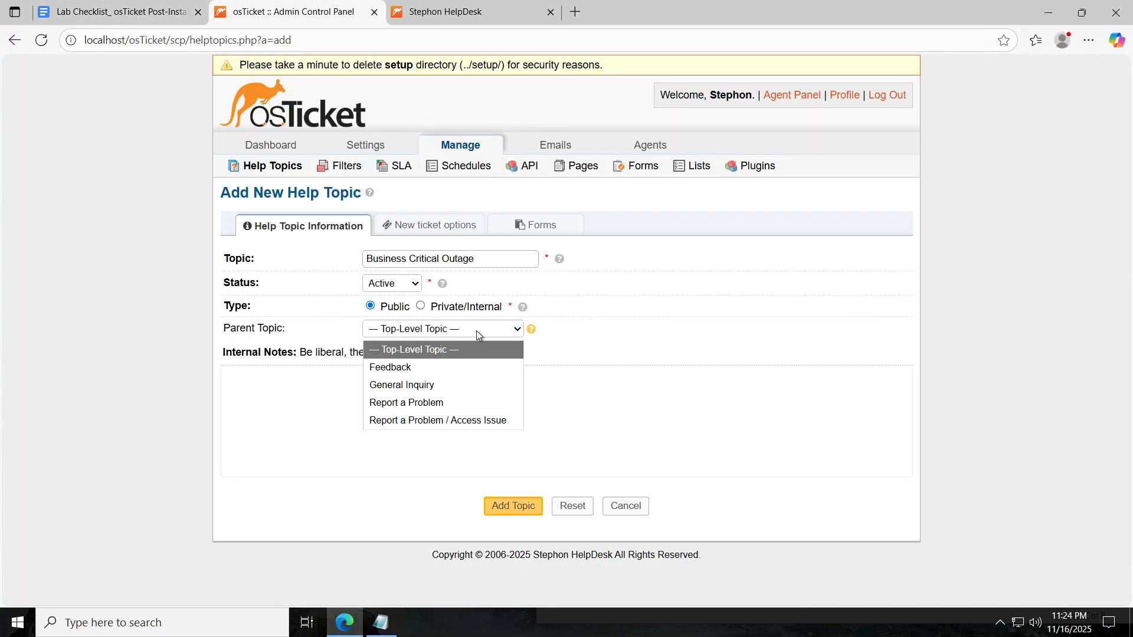
click(457, 404)
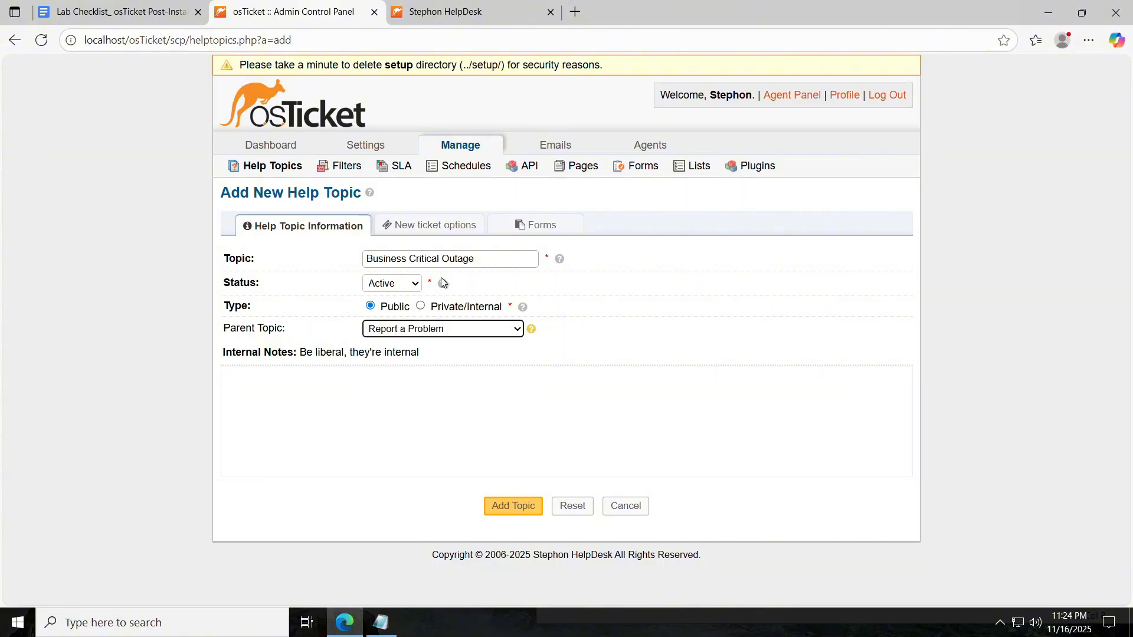
click(536, 506)
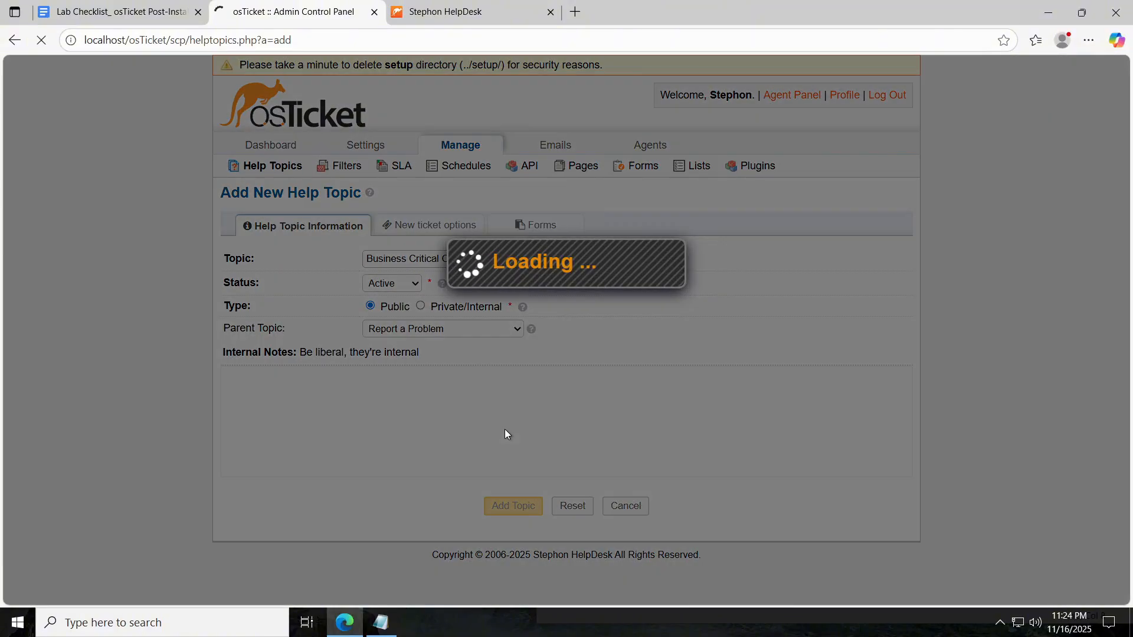
Copy 'Personal Computer Issues' from the checklist and return to the Help Topics list.
click(118, 11)
drag(531, 410, 394, 411)
key(ctrl+c)
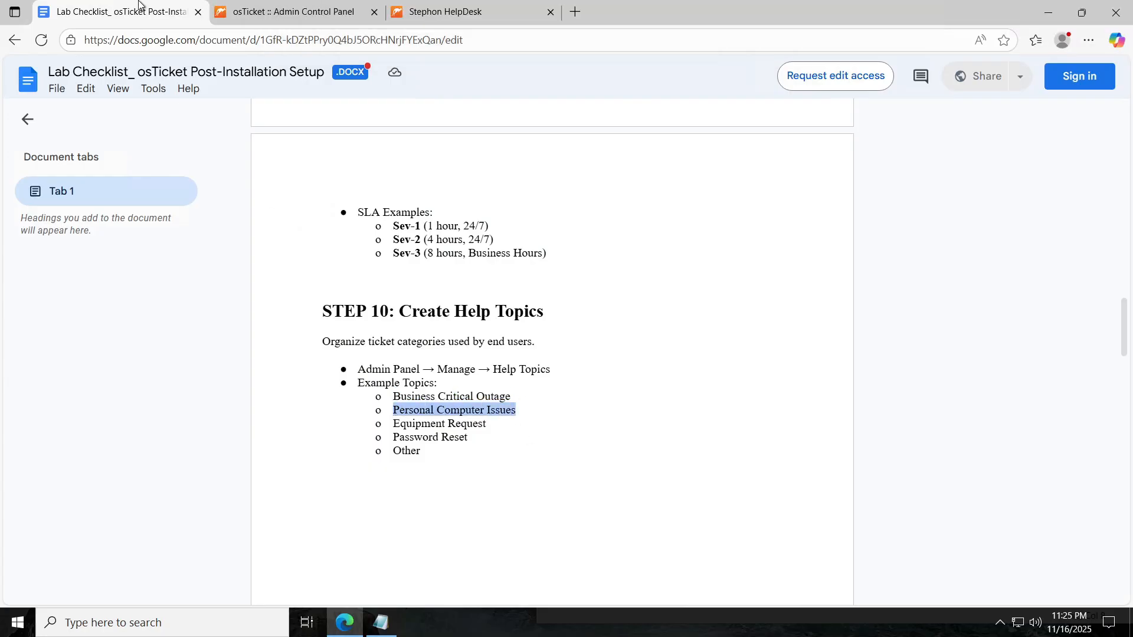
click(332, 13)
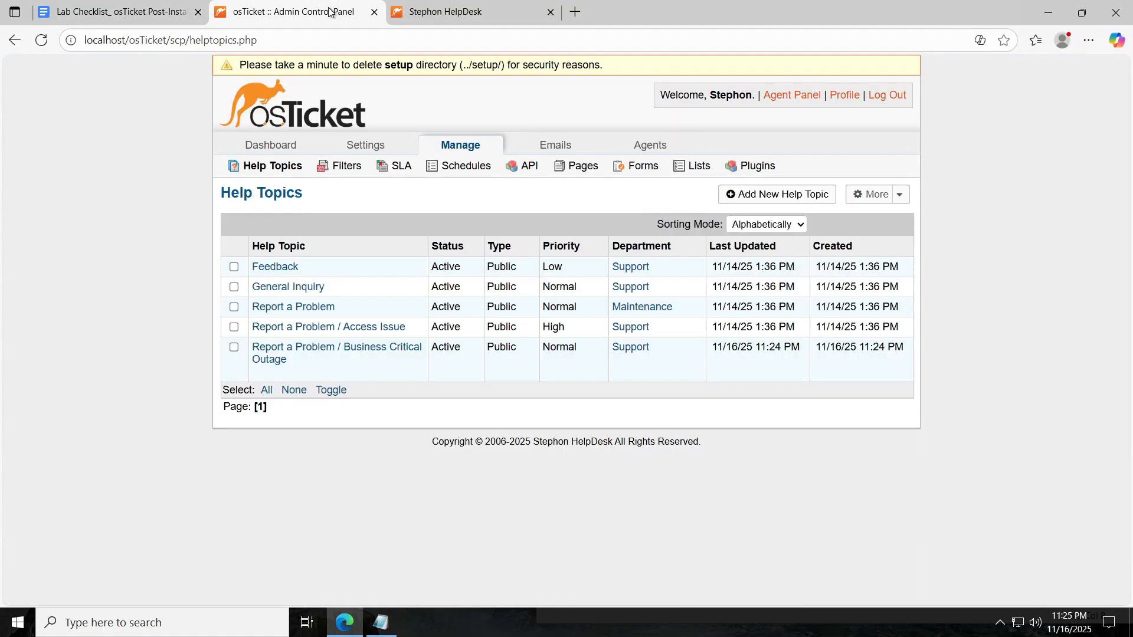
Add the 'Personal Computer Issues' help topic under the parent Report a Problem.
click(756, 195)
key(ctrl+v)
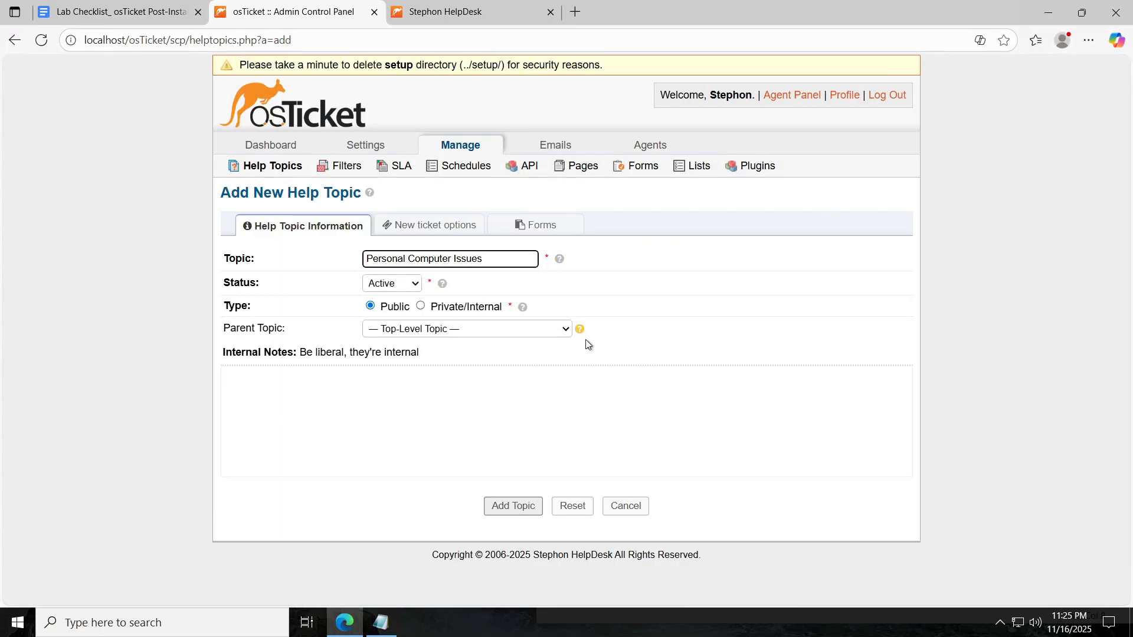
click(559, 329)
click(487, 407)
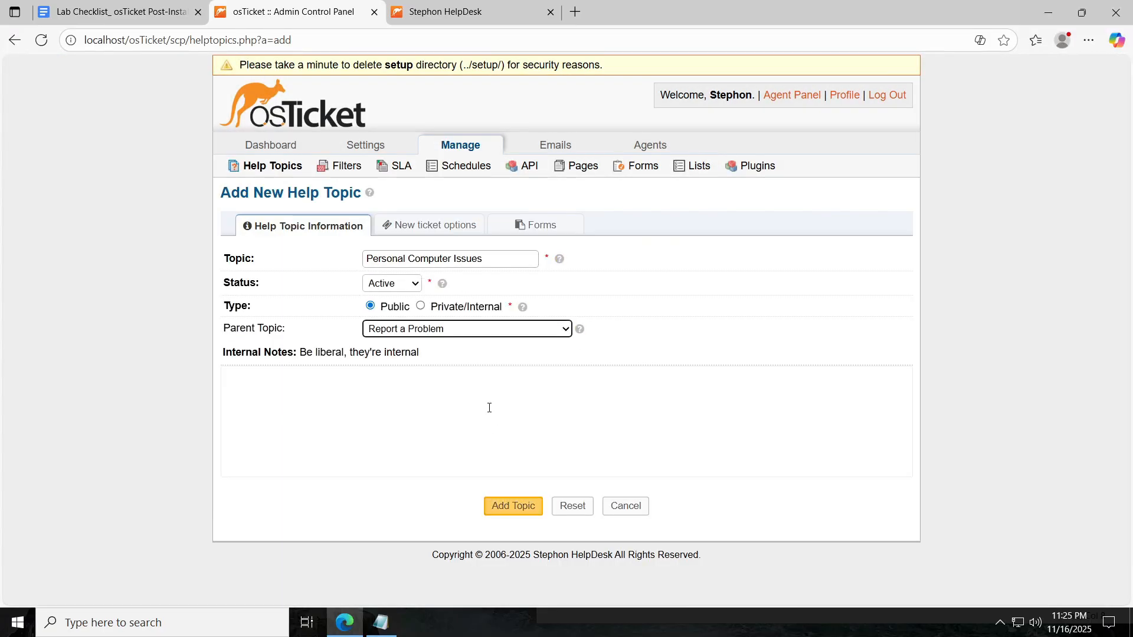
click(513, 505)
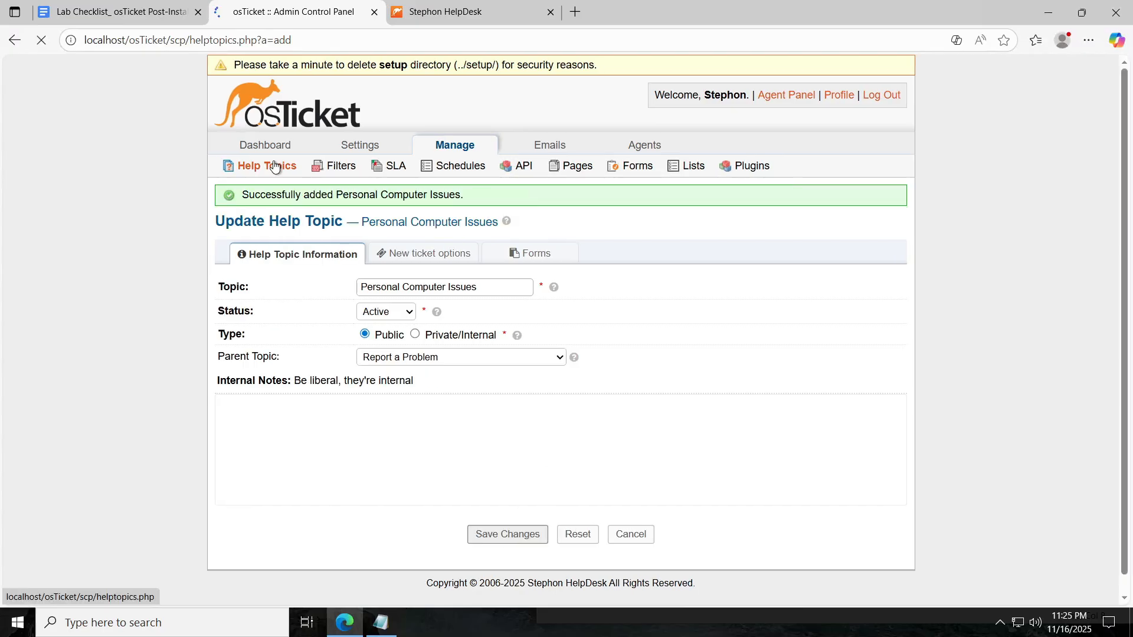
click(140, 9)
click(289, 12)
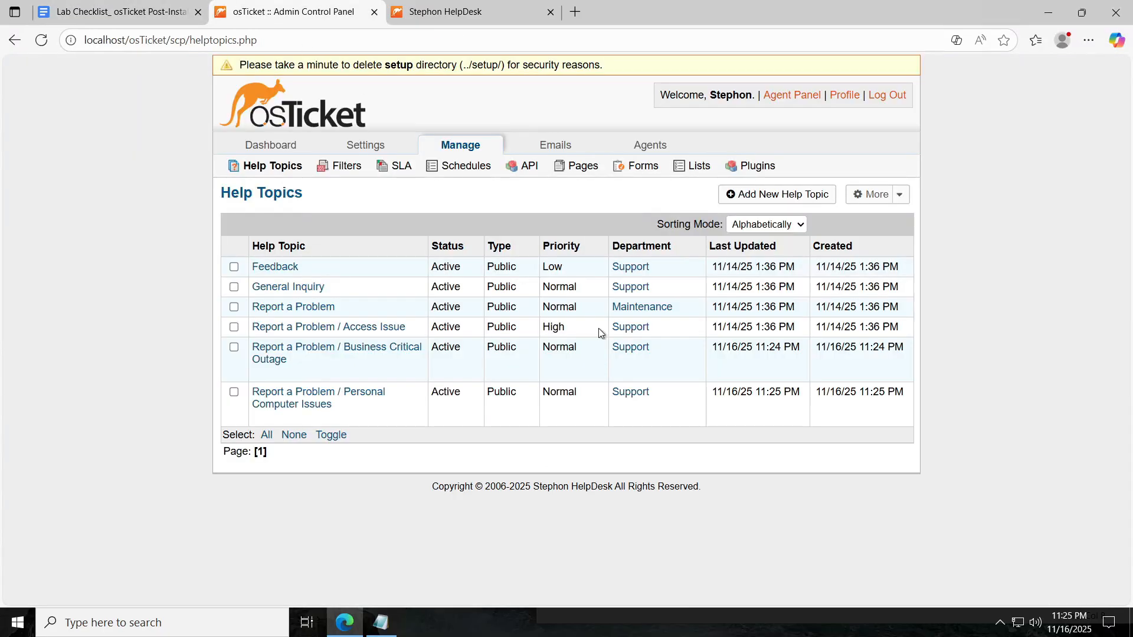
Add the 'Equipment Request' help topic under the parent General Inquiry.
click(762, 200)
click(413, 259)
text(Equipment Request)
click(471, 329)
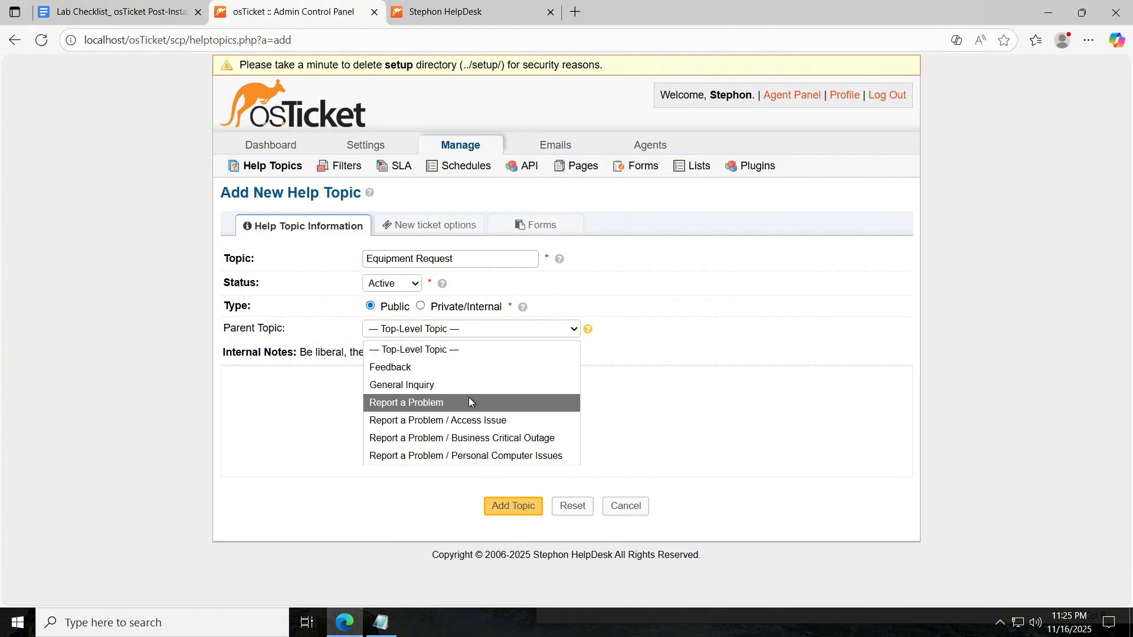
click(462, 387)
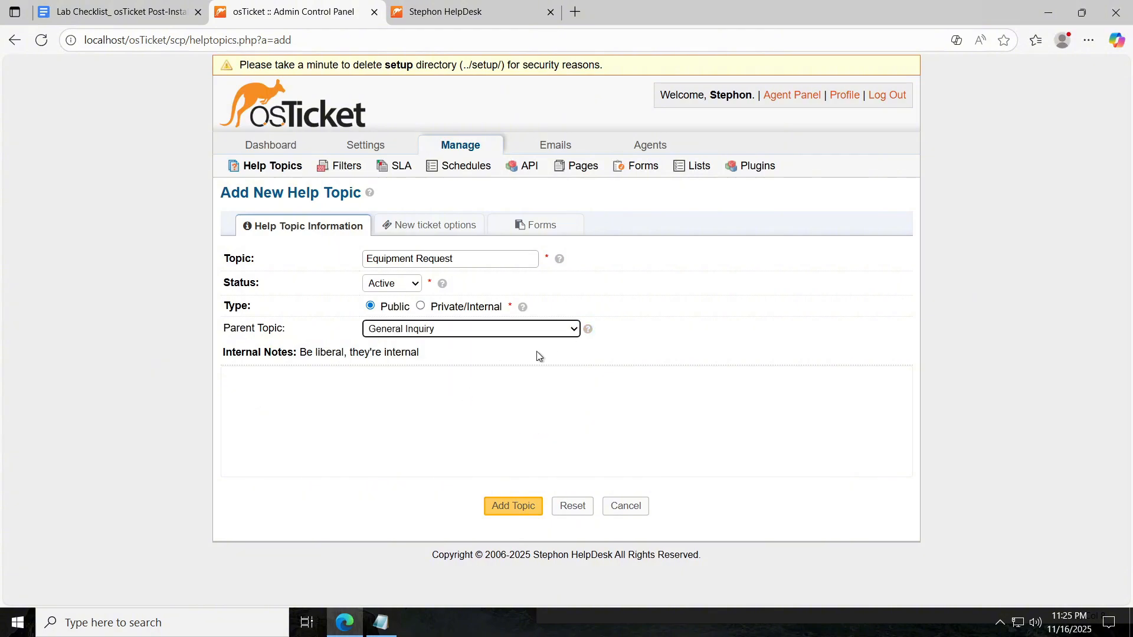
click(511, 506)
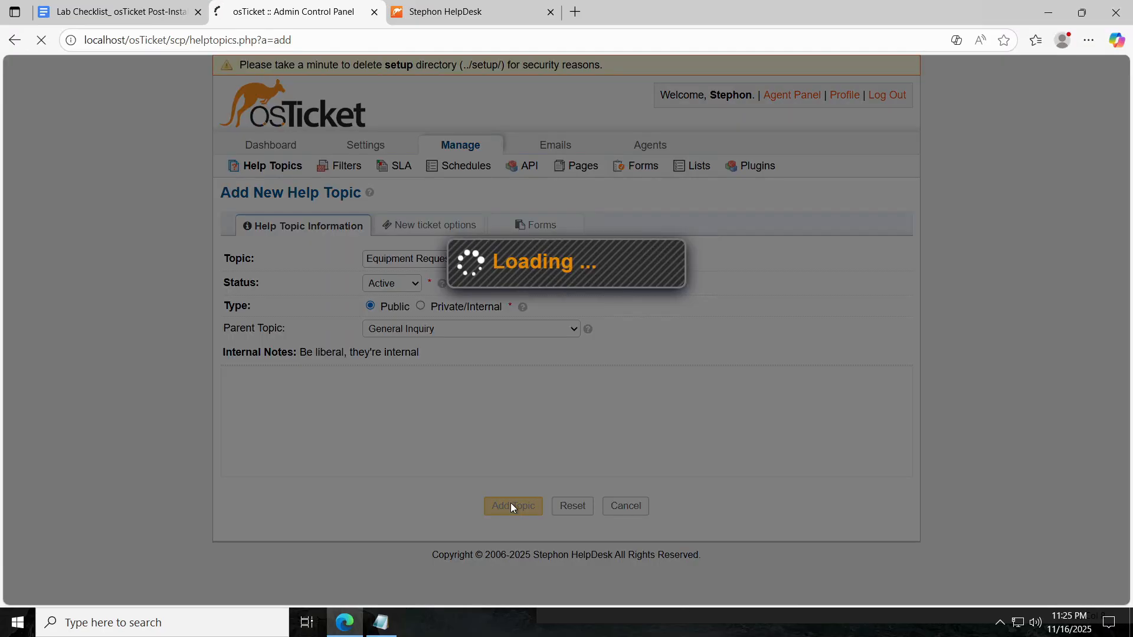
key(ctrl+shift+Tab)
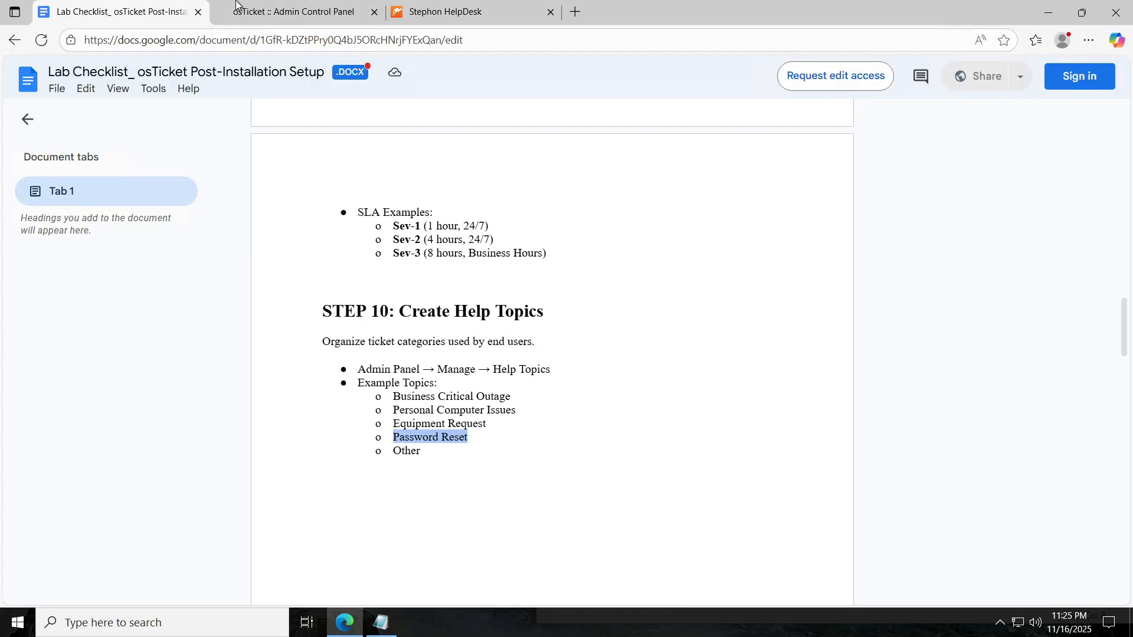
Add the 'Password Reset' help topic under the parent Report a Problem.
click(236, 7)
click(766, 198)
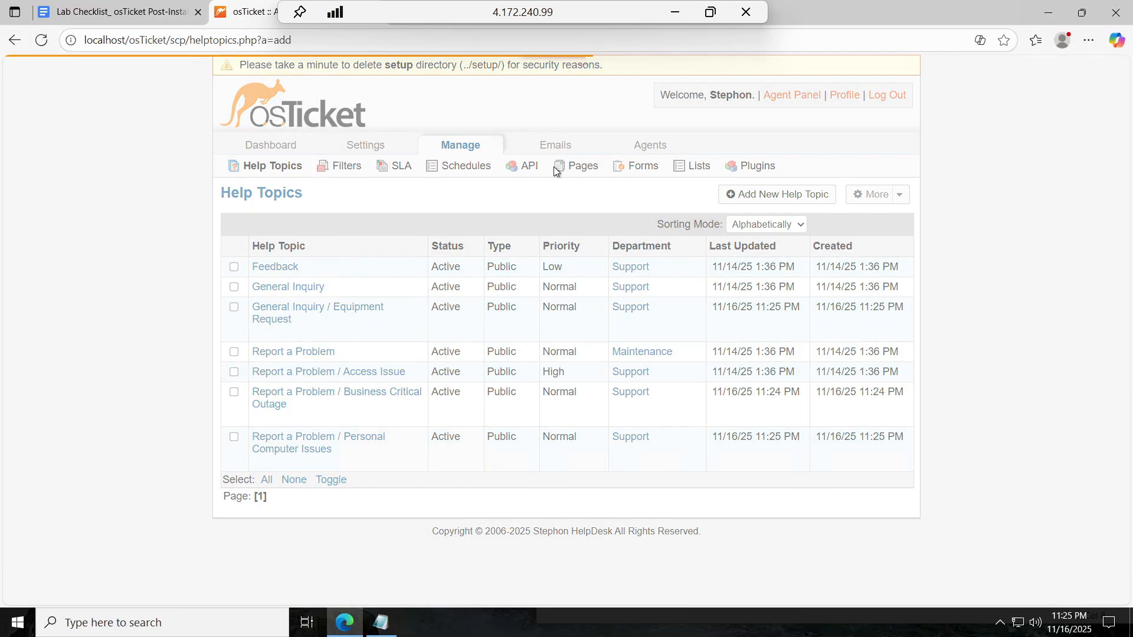
key(ctrl+v)
click(447, 329)
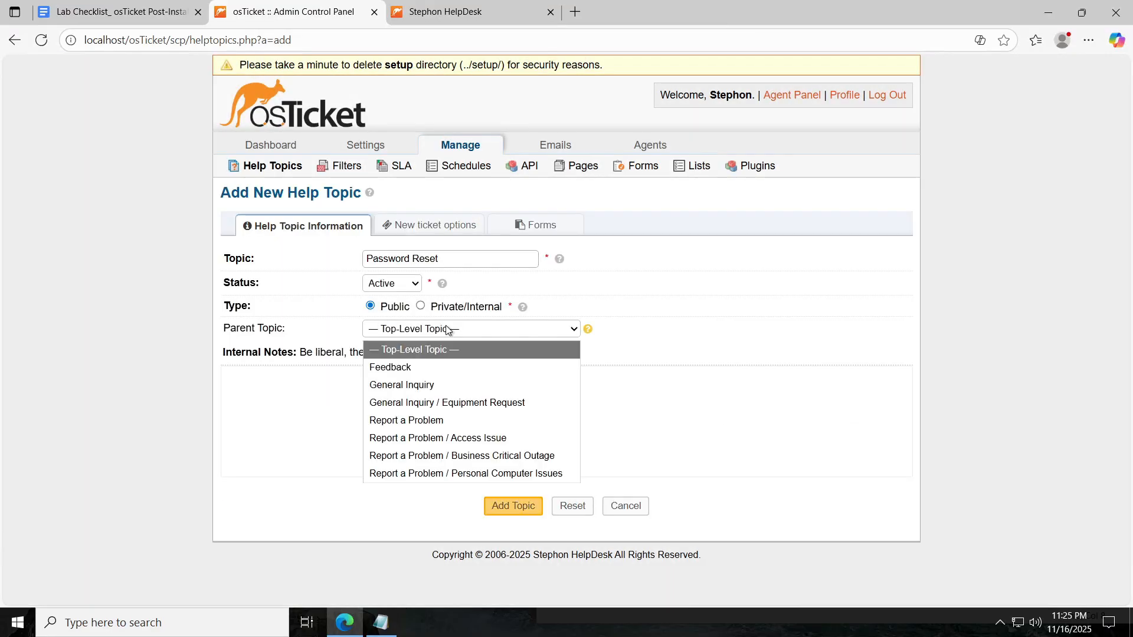
click(449, 420)
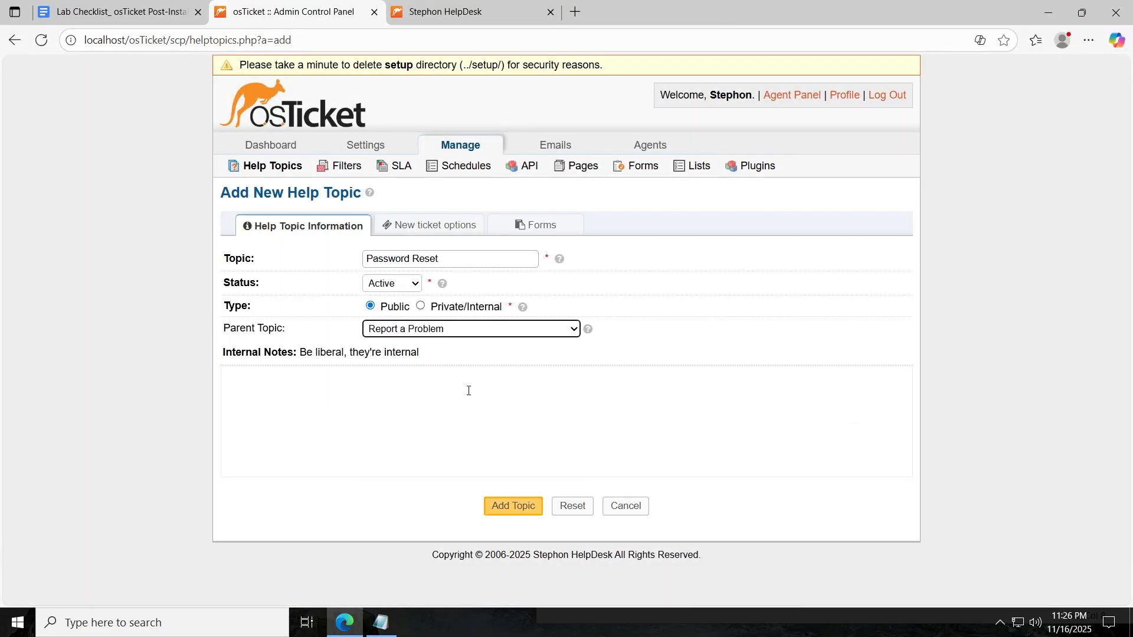
click(548, 332)
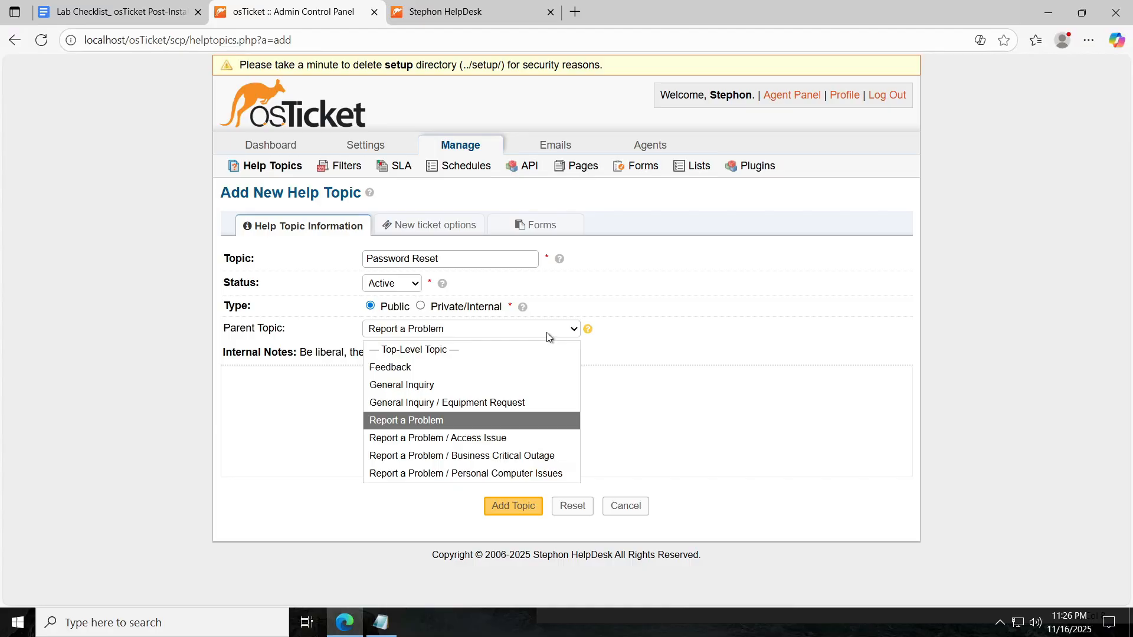
click(493, 419)
click(525, 505)
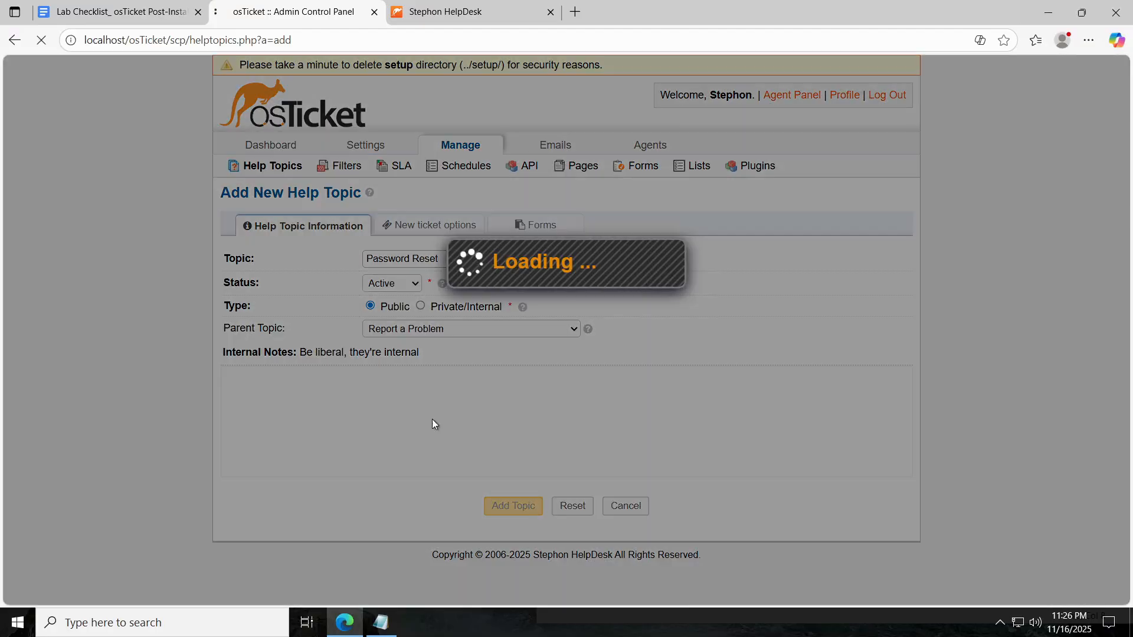
Copy 'Other' from the checklist and add it as a help topic under General Inquiry.
key(ctrl+shift+Tab)
drag(423, 449, 391, 453)
key(ctrl+c)
key(ctrl+Tab)
click(272, 166)
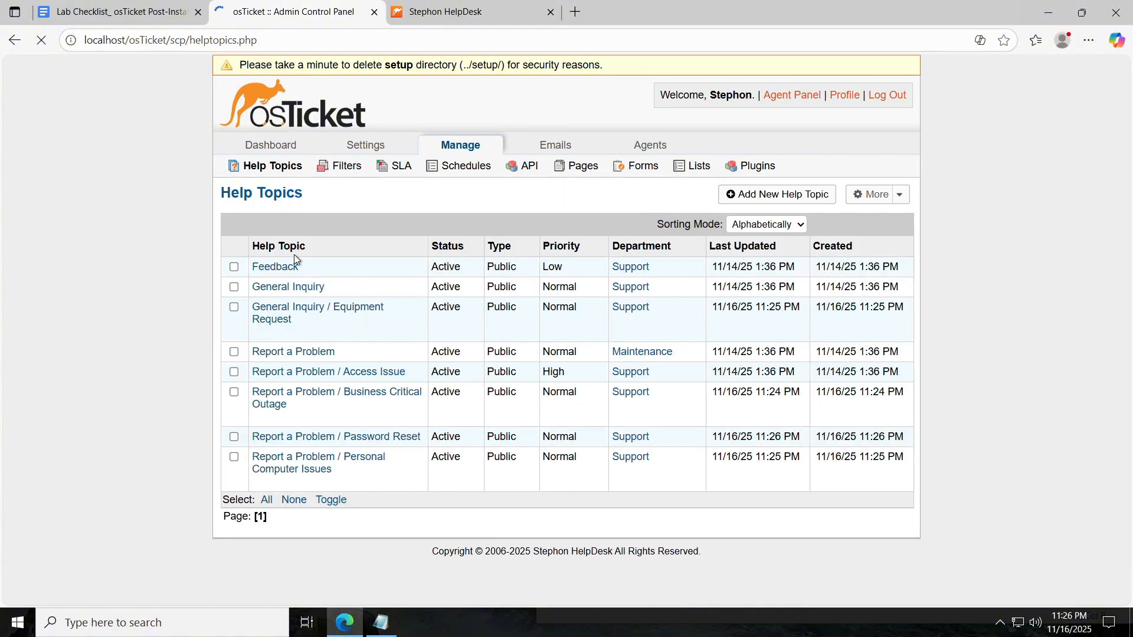
click(749, 196)
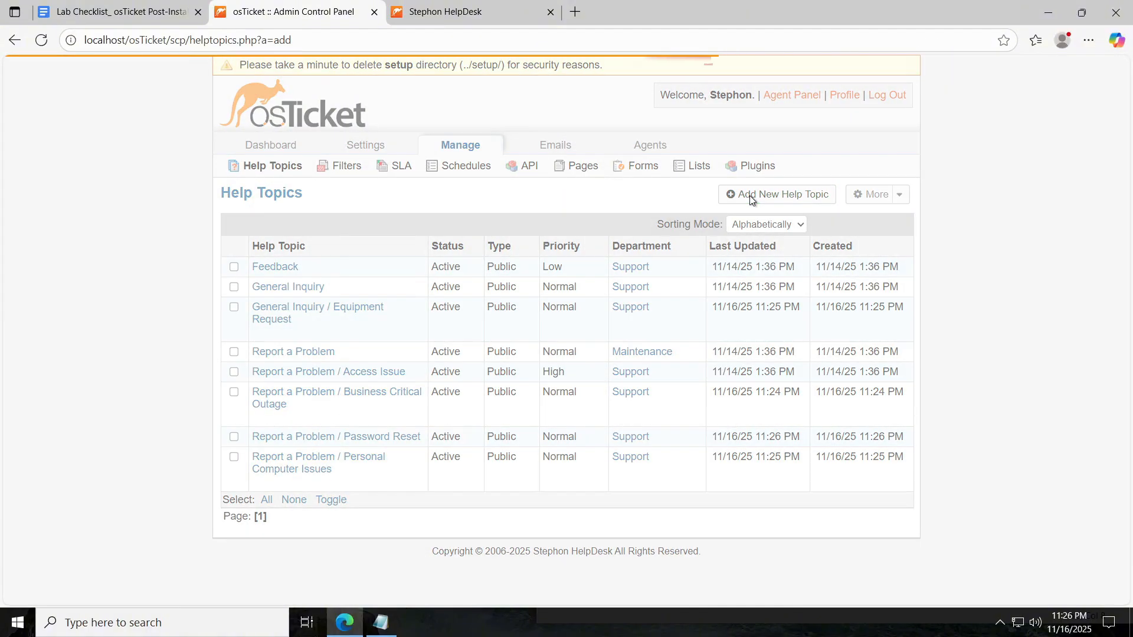
key(ctrl+v)
click(410, 330)
click(417, 386)
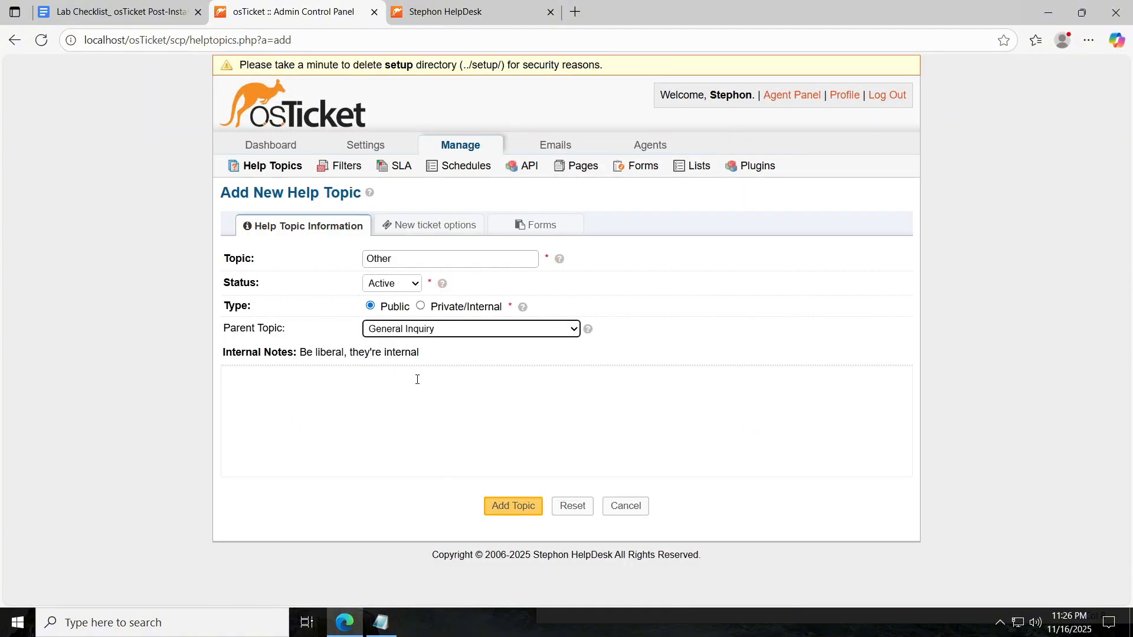
click(511, 506)
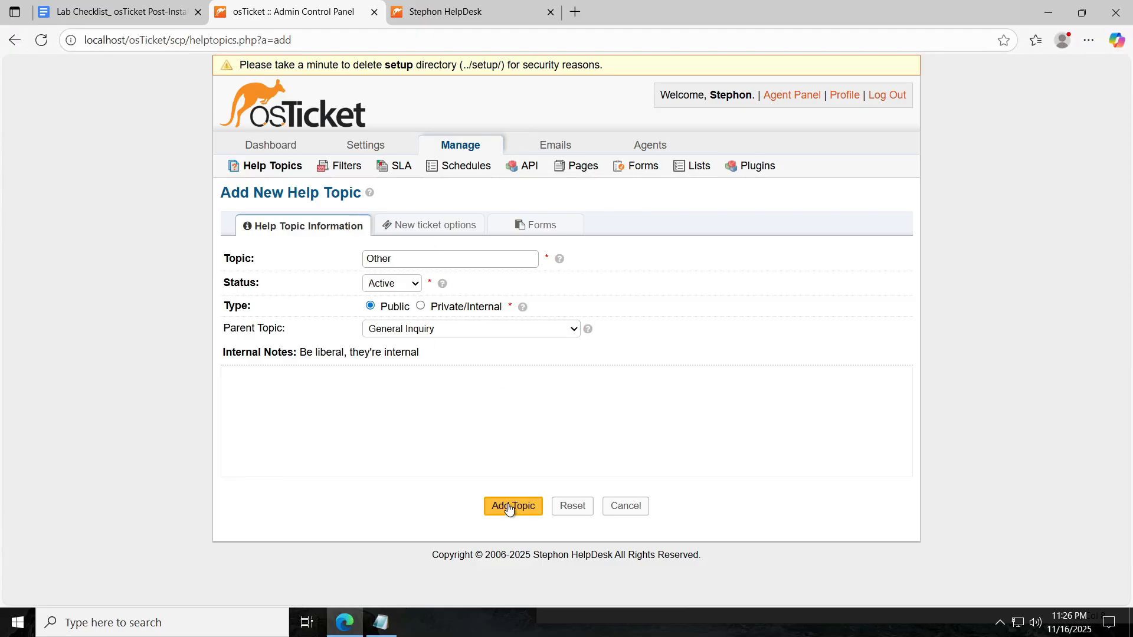
click(118, 3)
scroll(656, 369, up, 4)
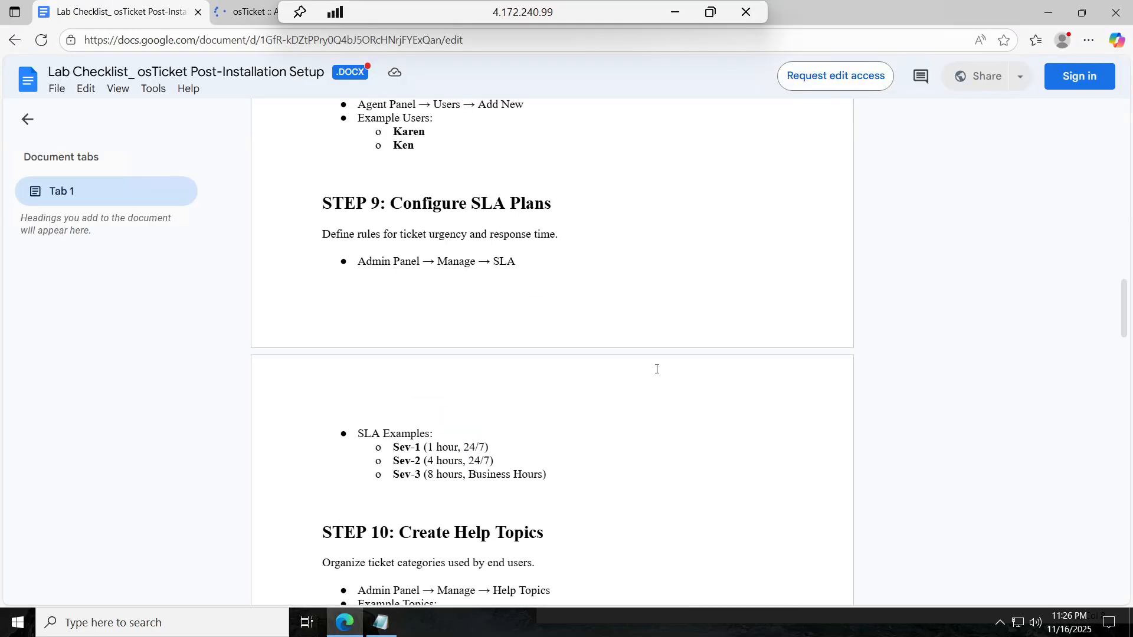
scroll(658, 367, up, 3)
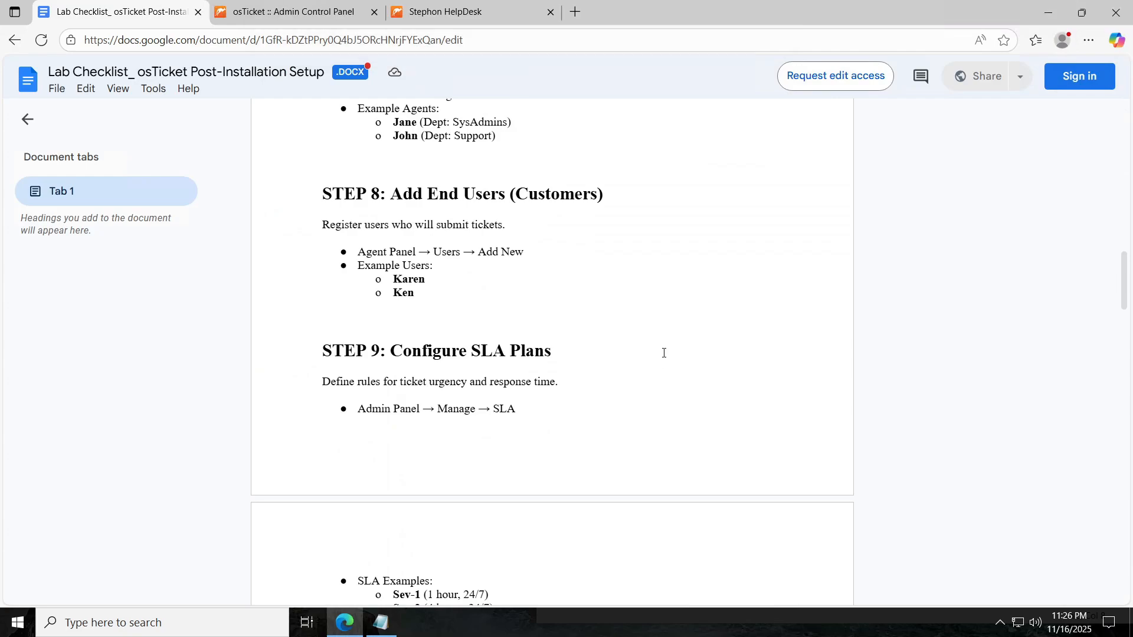
scroll(951, 297, up, 12)
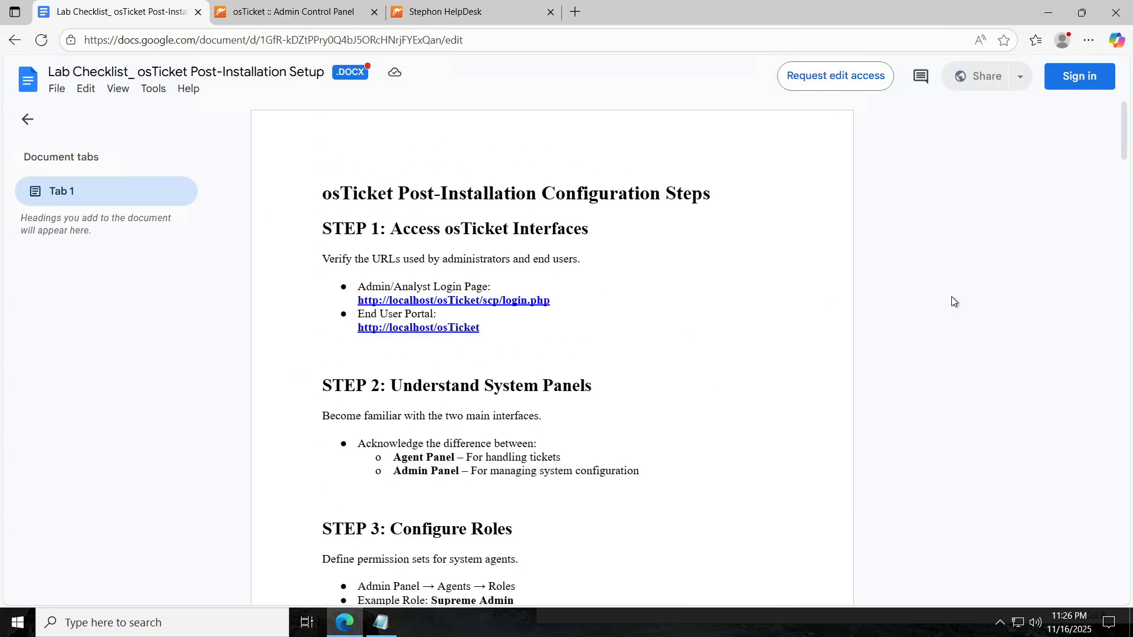
scroll(950, 296, down, 4)
scroll(951, 296, down, 12)
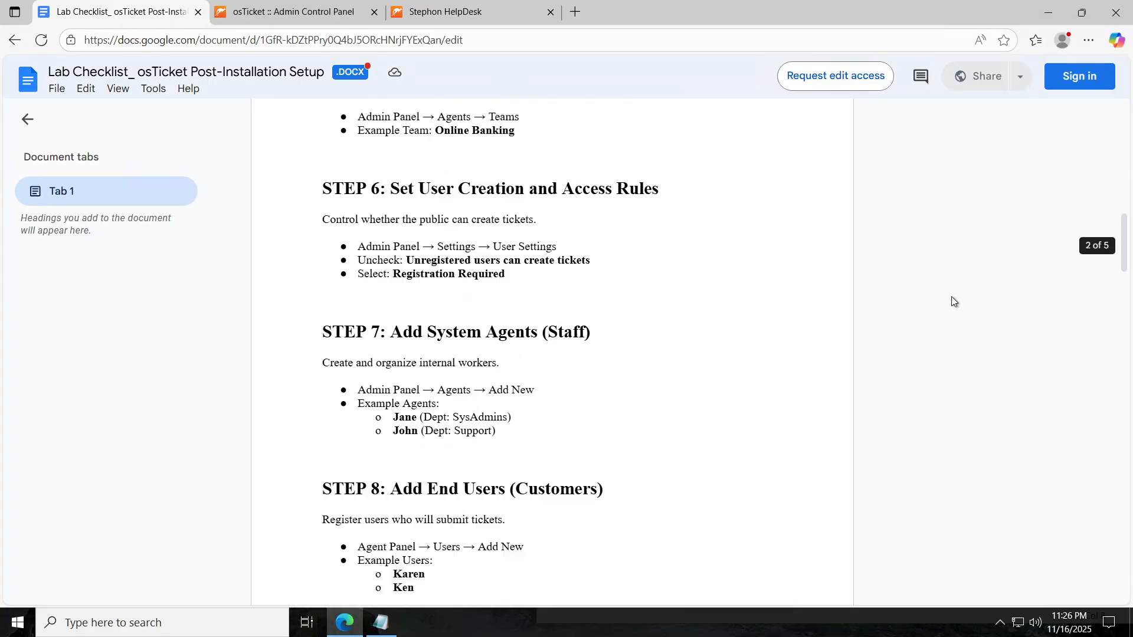
scroll(951, 301, down, 2)
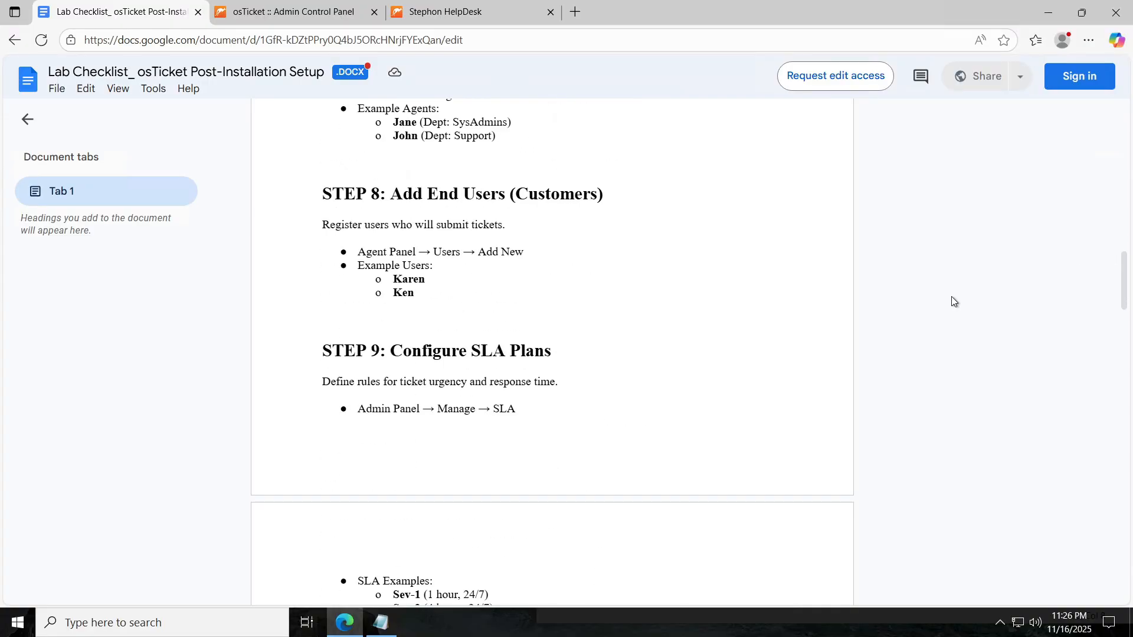
scroll(951, 301, down, 5)
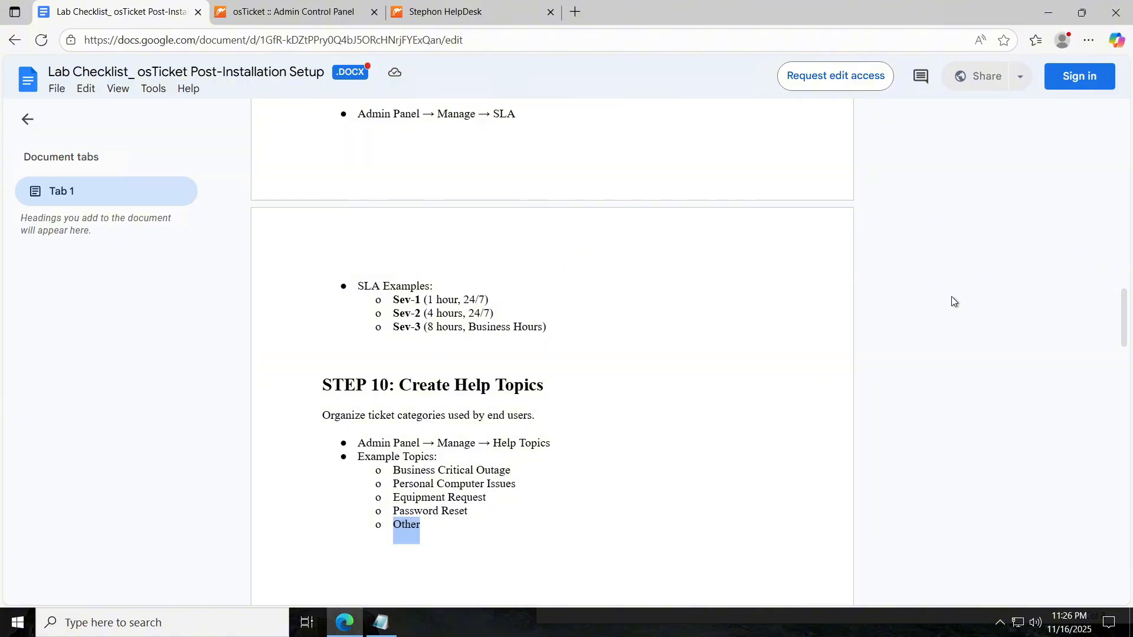